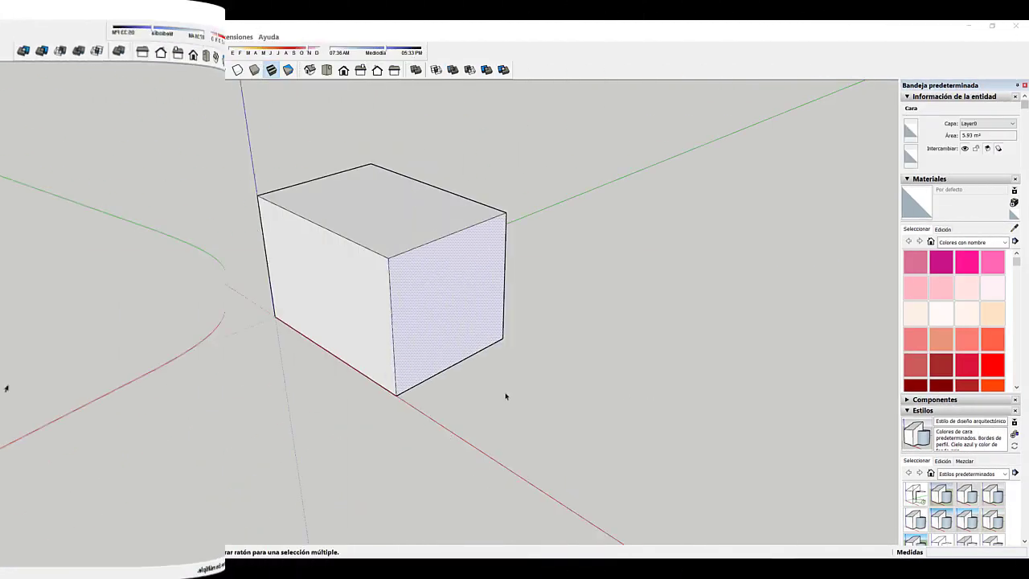
Select individual faces and edges of the ungrouped box to examine how its geometry responds to selection.
click(506, 389)
middle_drag(505, 386, 491, 389)
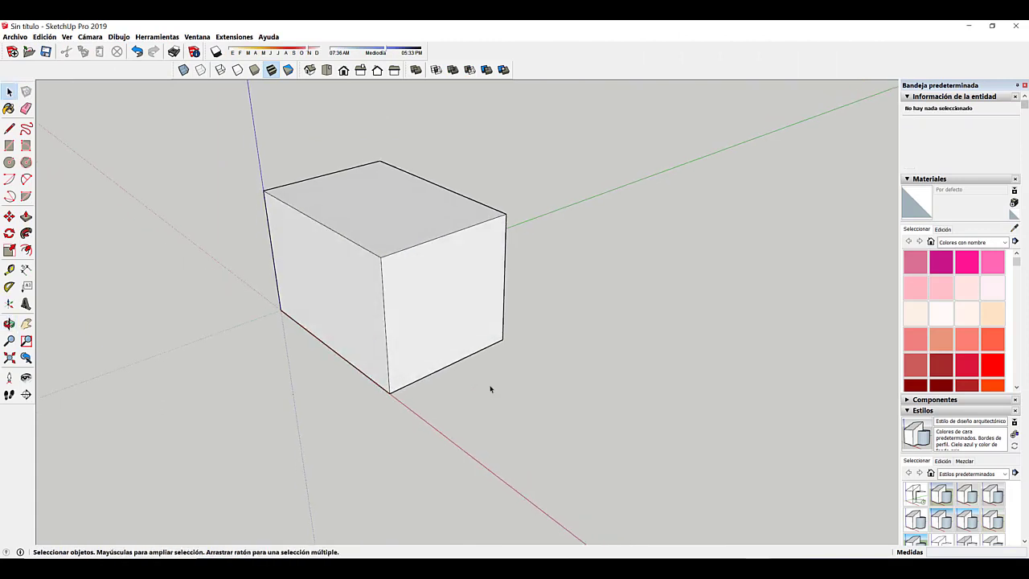
middle_drag(451, 308, 450, 310)
scroll(451, 314, up, 3)
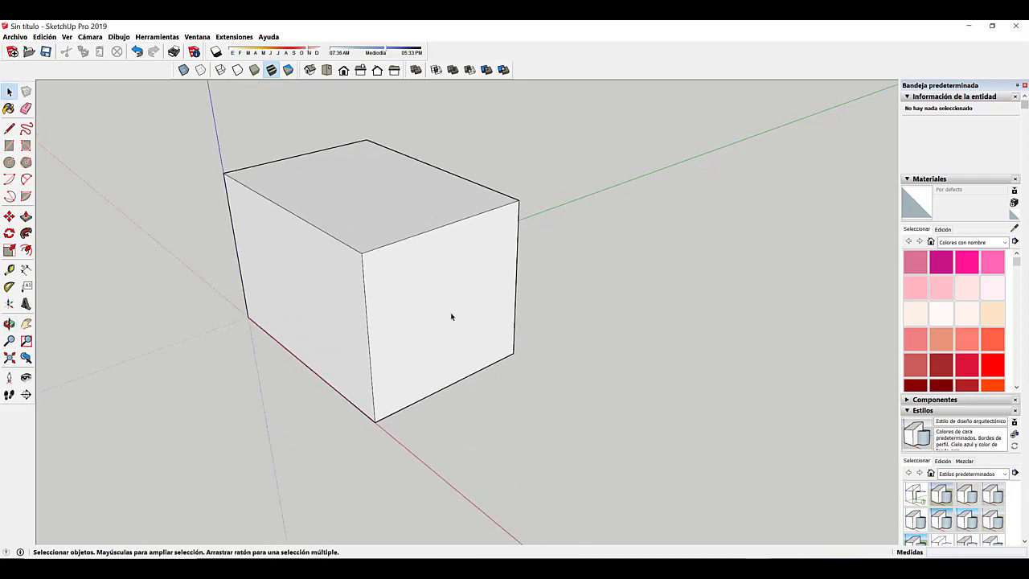
click(450, 317)
click(367, 218)
click(314, 269)
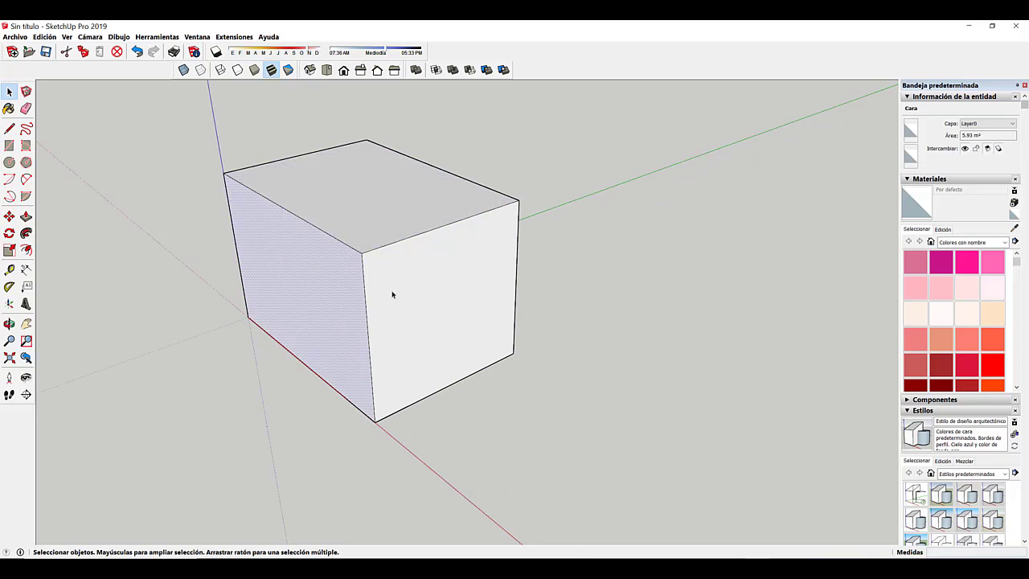
click(392, 294)
click(367, 225)
click(322, 258)
click(381, 261)
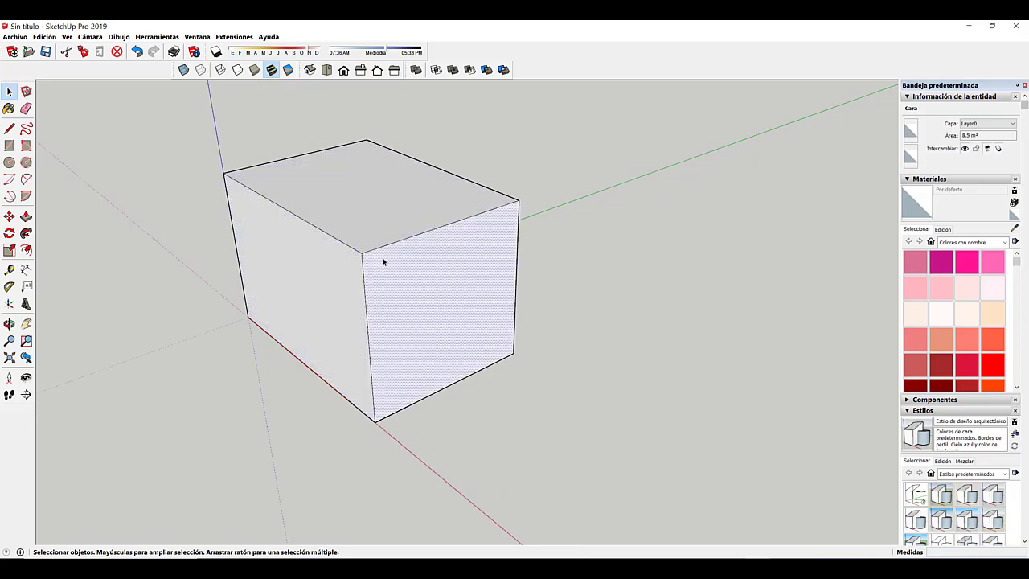
click(362, 235)
click(316, 249)
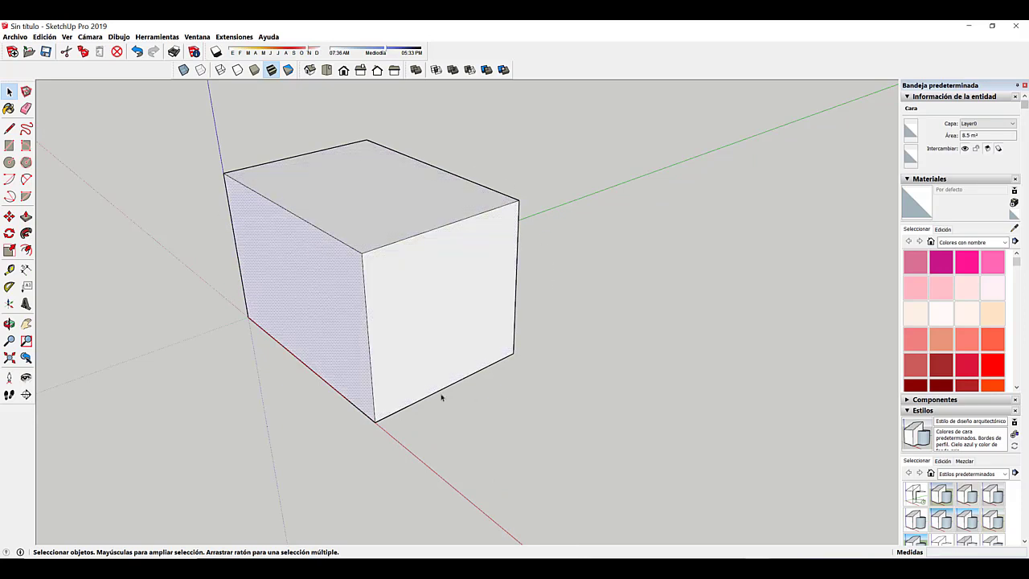
click(376, 249)
click(407, 269)
click(386, 227)
click(323, 279)
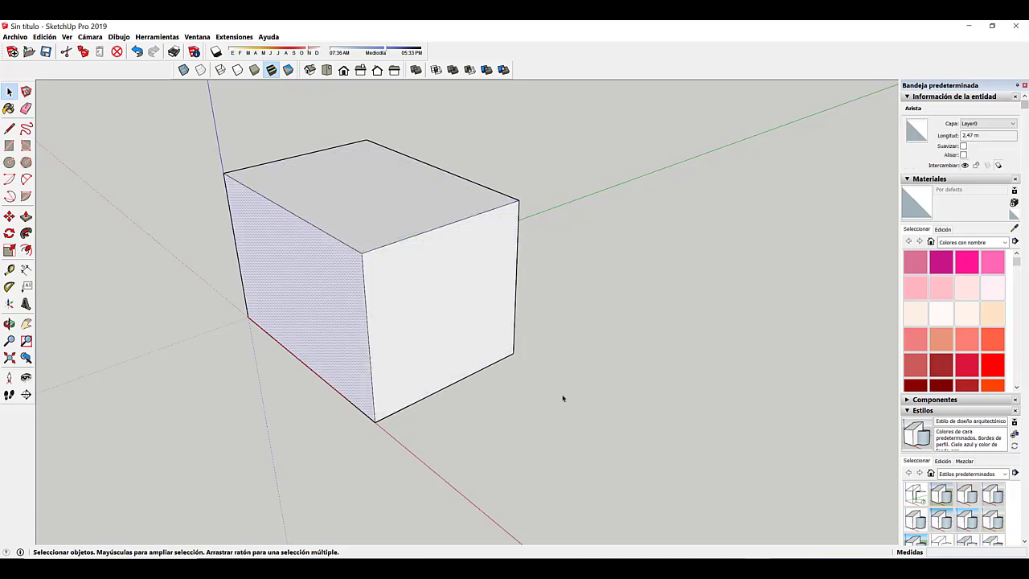
middle_drag(554, 393, 427, 313)
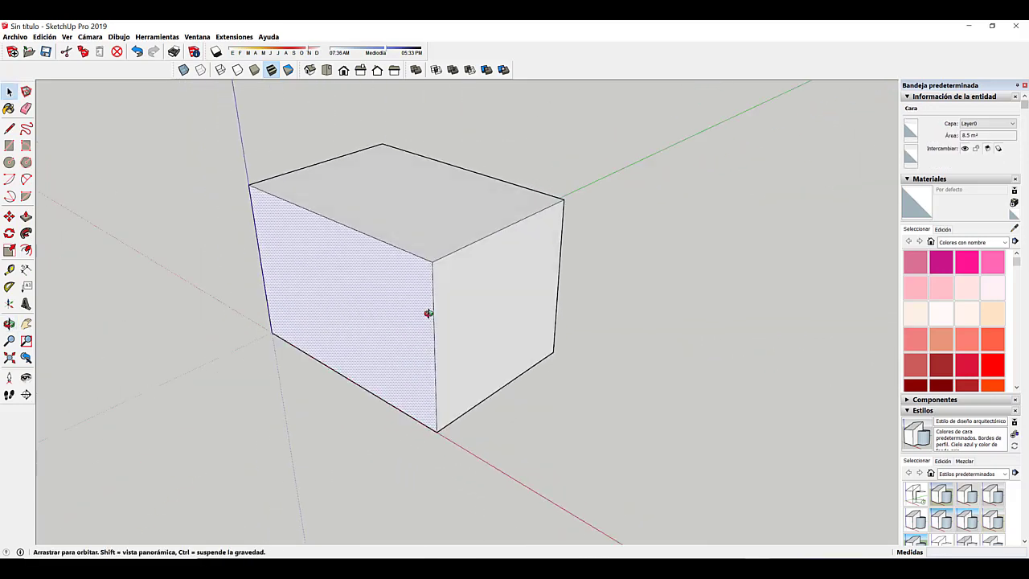
Group all the connected faces and edges of the box, and select the resulting group.
click(418, 219)
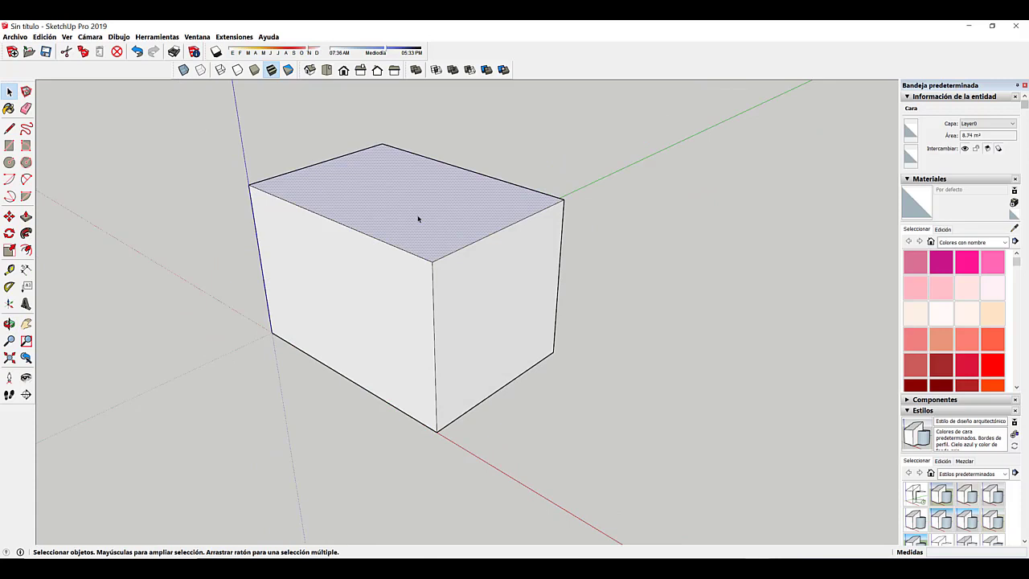
triple_click(418, 218)
right_click(418, 219)
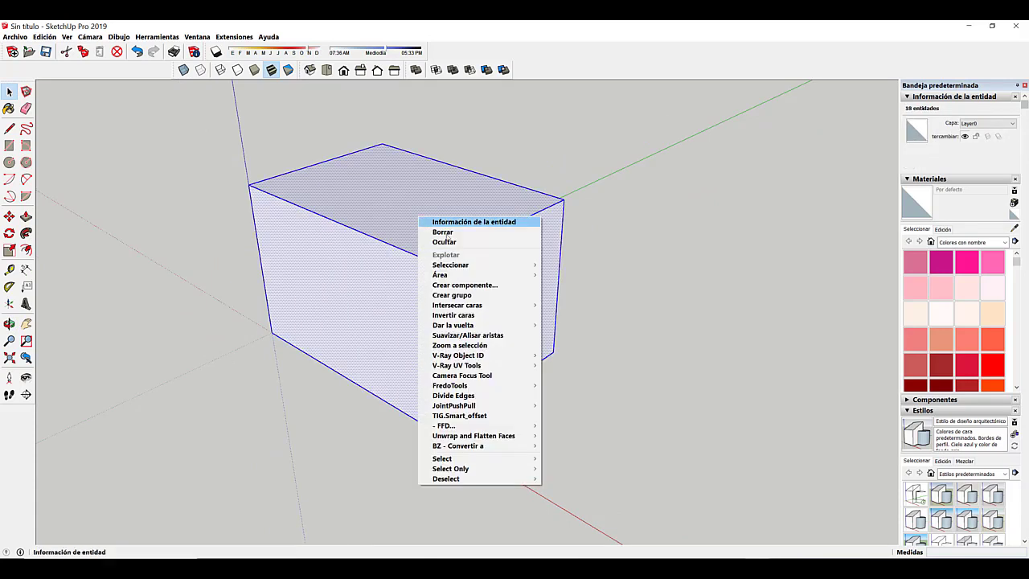
click(473, 297)
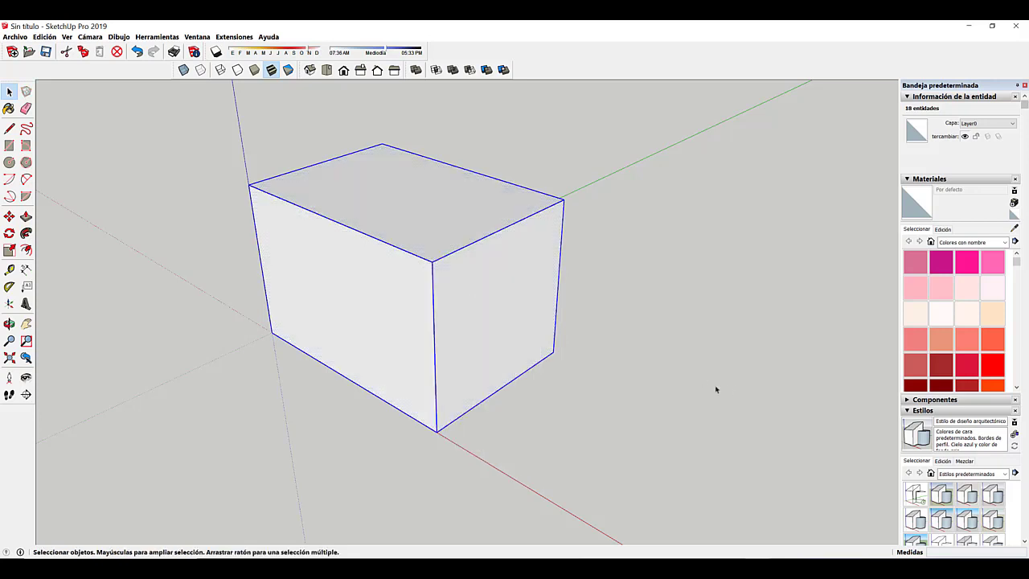
click(544, 363)
click(447, 341)
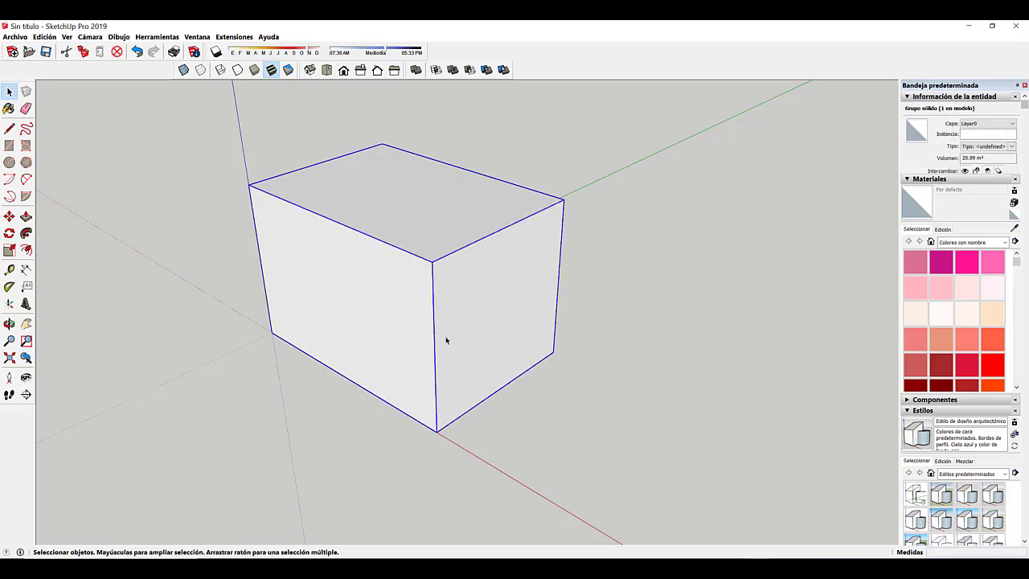
key(m)
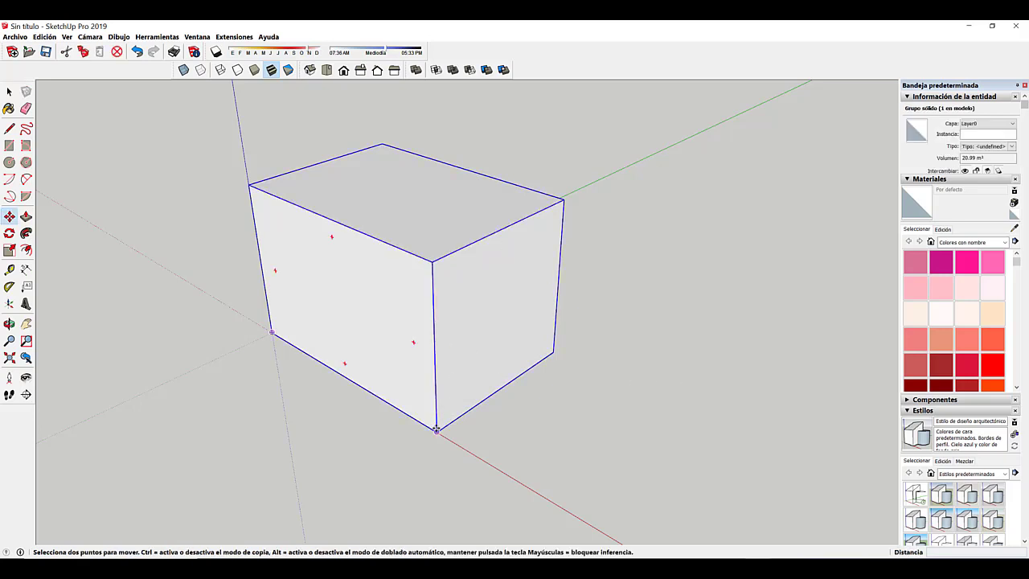
click(436, 429)
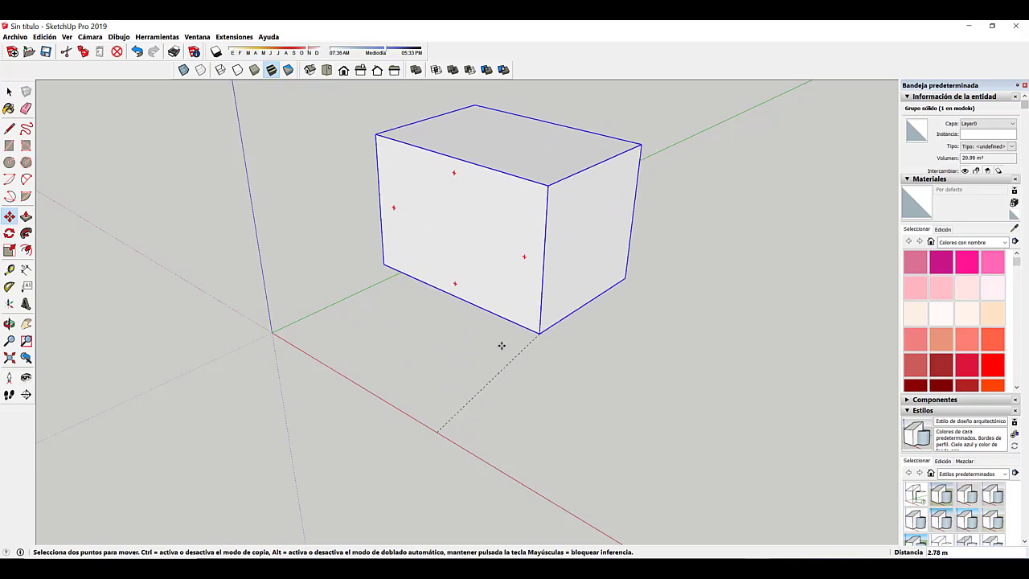
key(Escape)
click(10, 92)
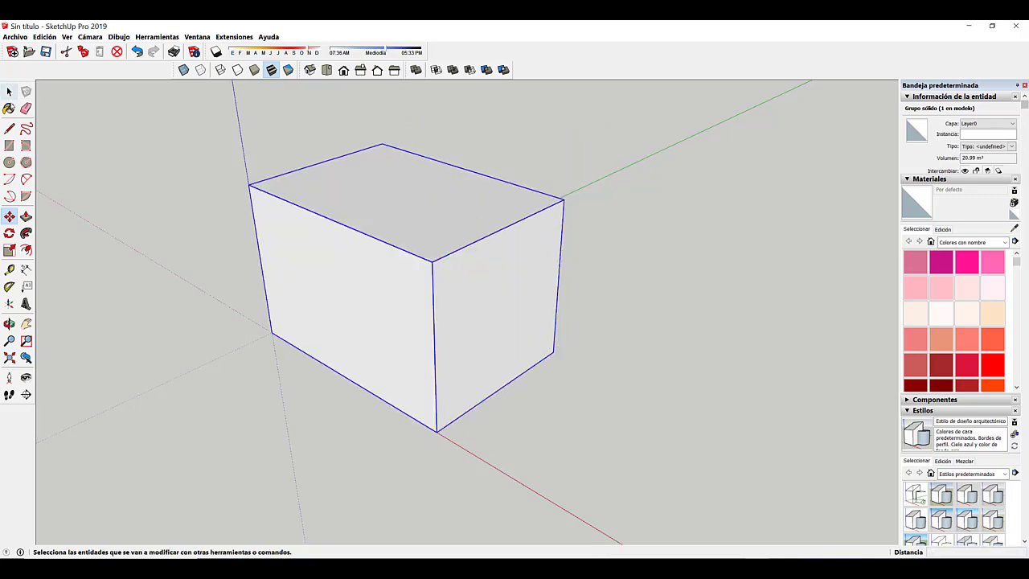
click(10, 92)
Explode the box group back into loose geometry and clear the selection.
middle_drag(654, 356, 585, 348)
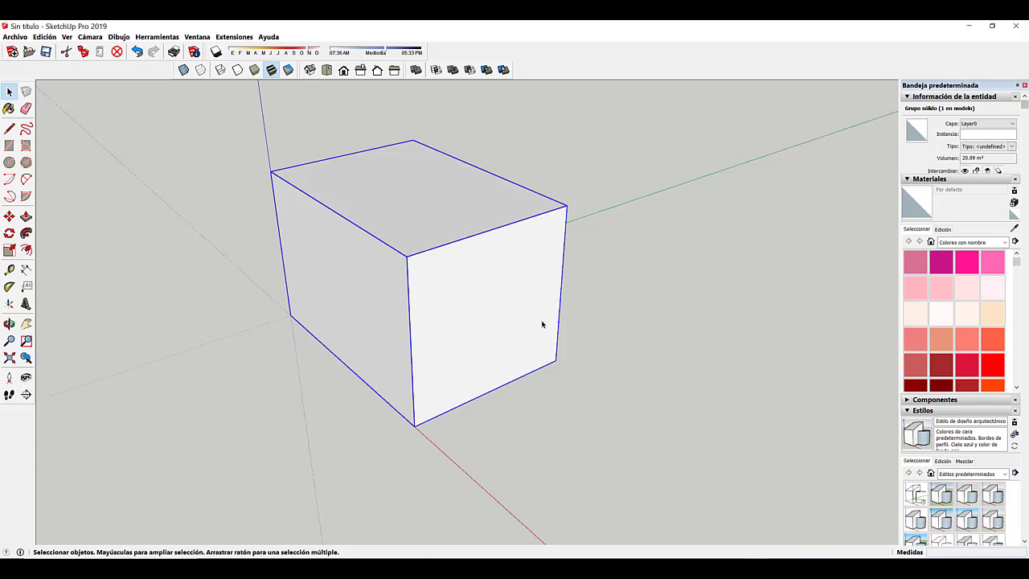
right_click(492, 258)
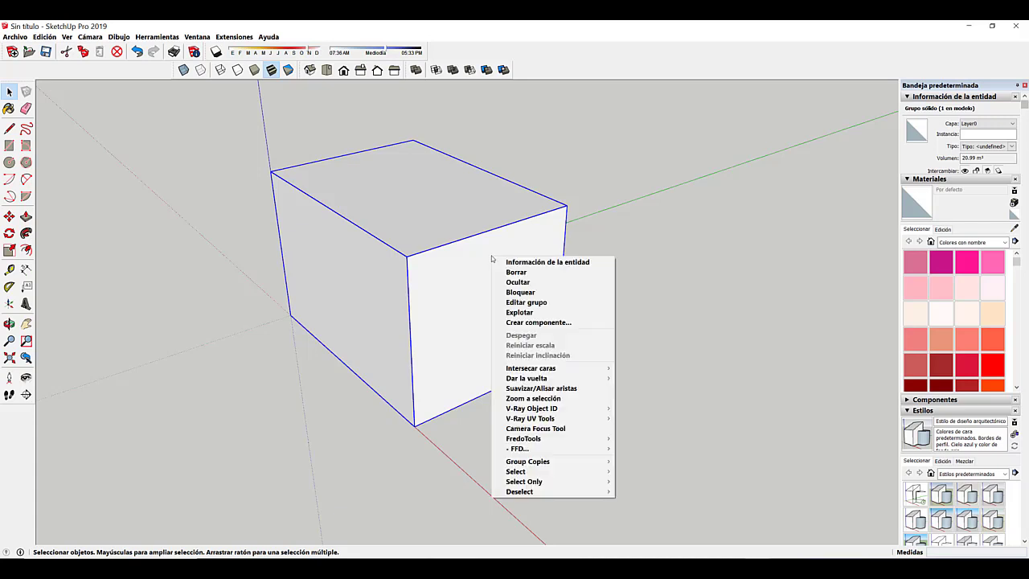
click(545, 316)
click(586, 326)
Select the exploded box's faces one by one from several sides to examine whether they are separate, and clear the selection.
click(510, 310)
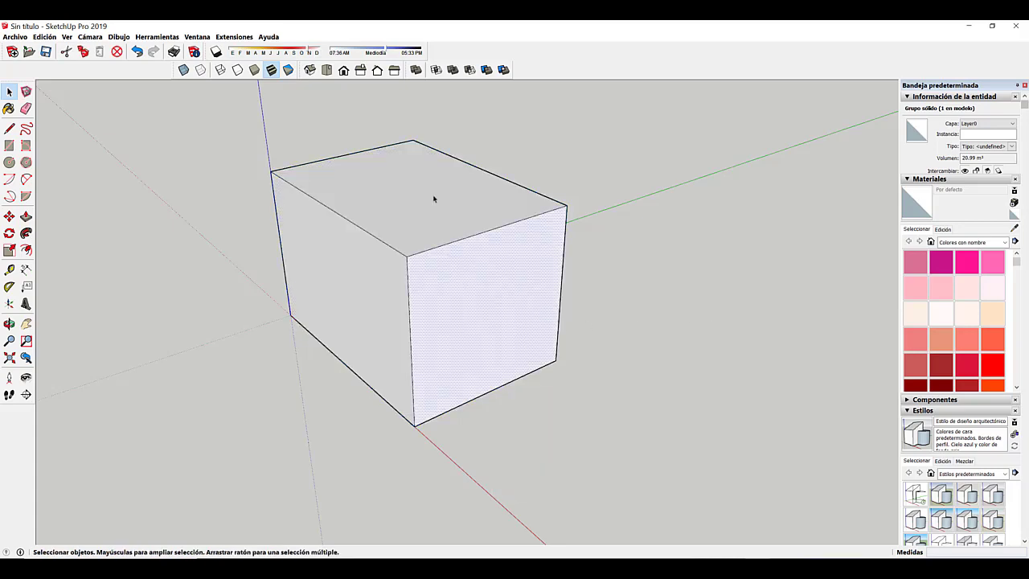
click(434, 200)
click(320, 268)
middle_drag(418, 346, 366, 349)
middle_drag(530, 353, 404, 359)
click(490, 314)
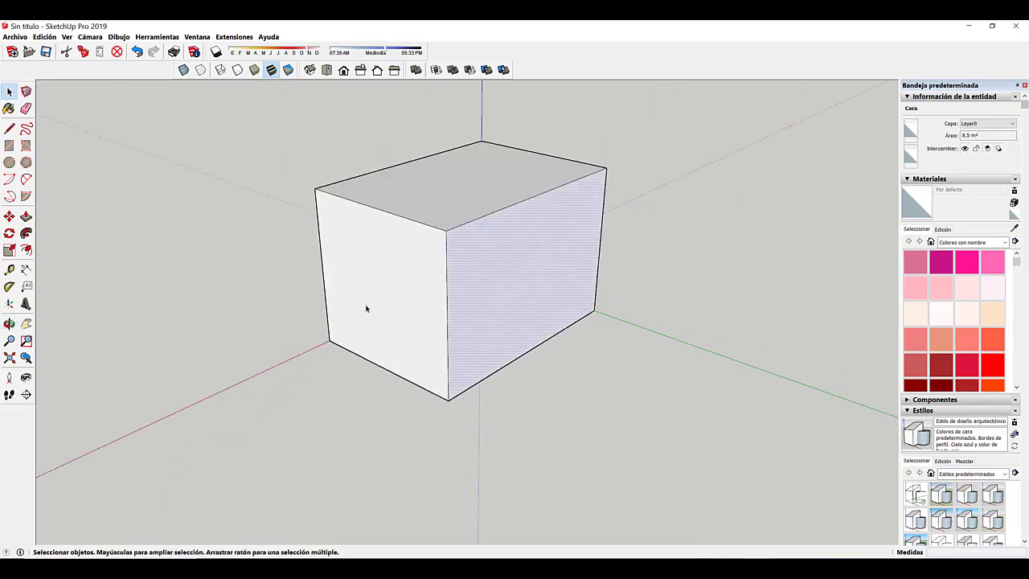
middle_drag(365, 308, 544, 352)
middle_drag(474, 334, 515, 335)
click(408, 316)
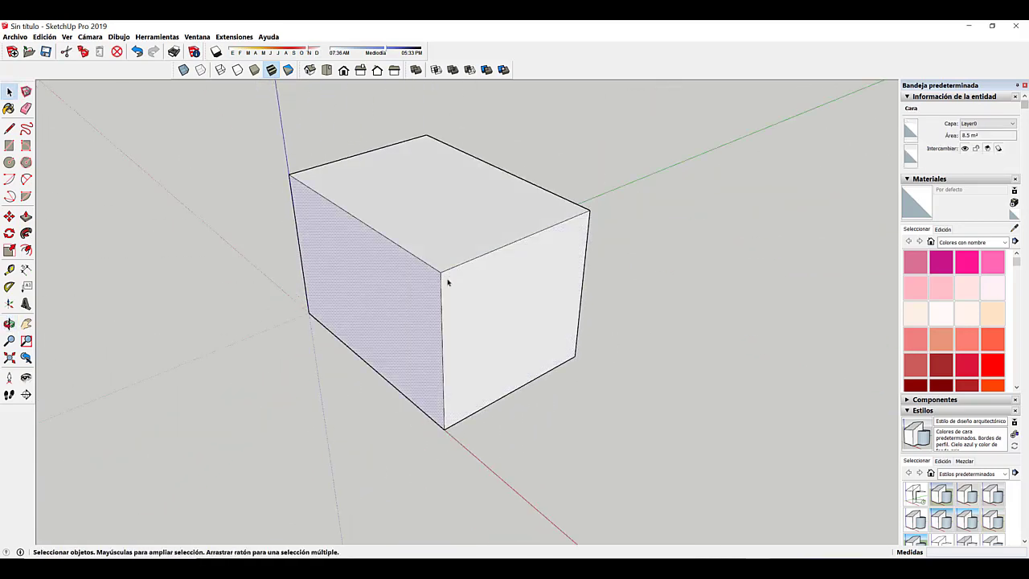
middle_drag(451, 283, 560, 325)
click(629, 303)
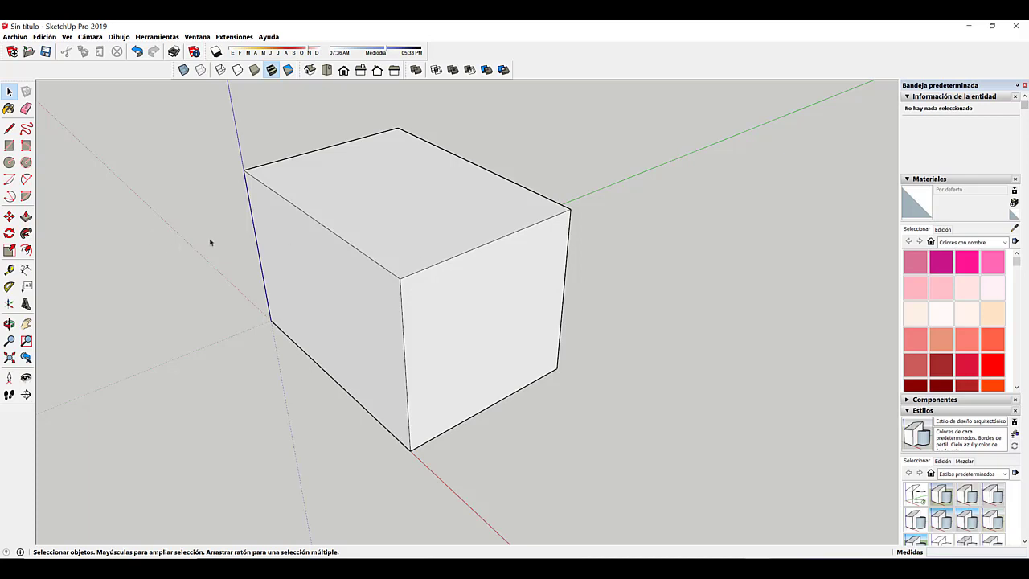
Create a component named "paralelepipedo" from all the box's geometry, replacing the selection with the component.
triple_click(406, 208)
right_click(406, 208)
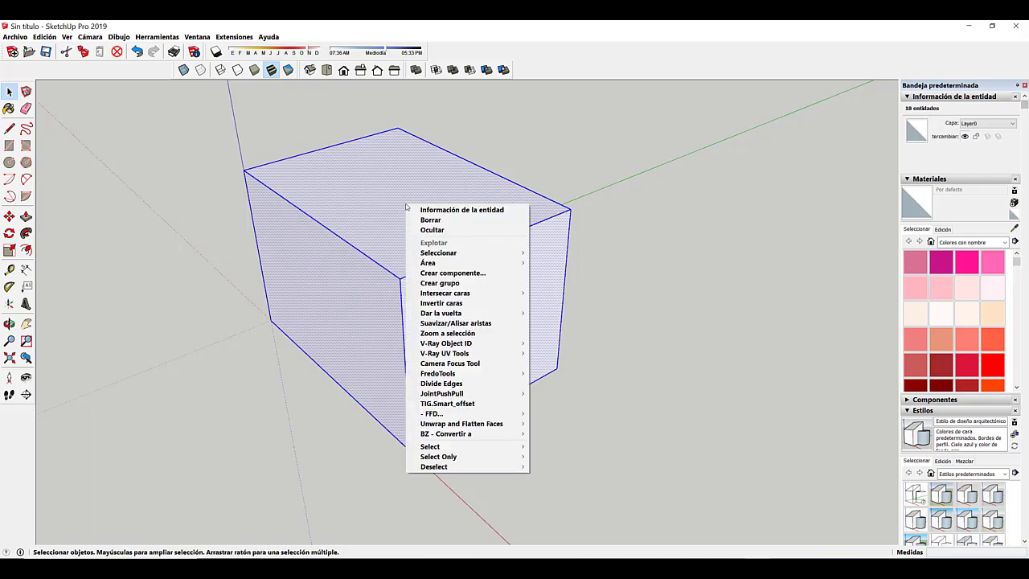
click(494, 274)
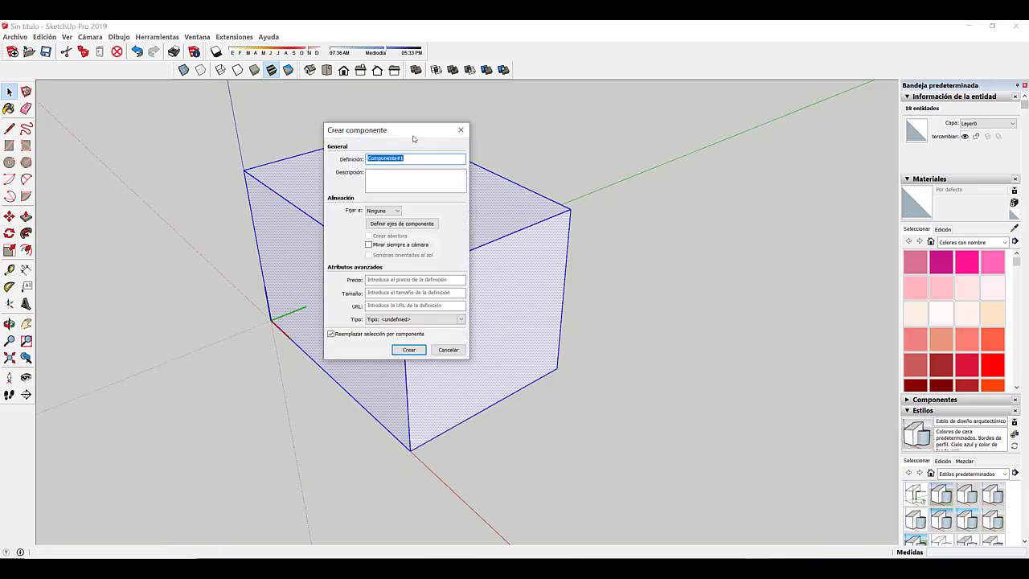
drag(720, 205, 720, 205)
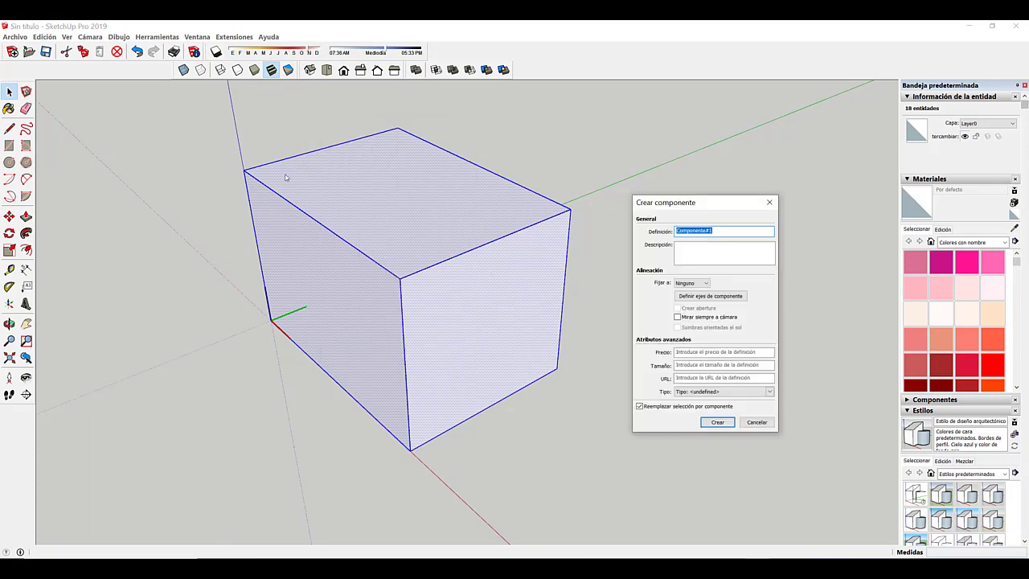
click(724, 229)
drag(739, 229, 659, 229)
text(paralelepipedo)
click(716, 422)
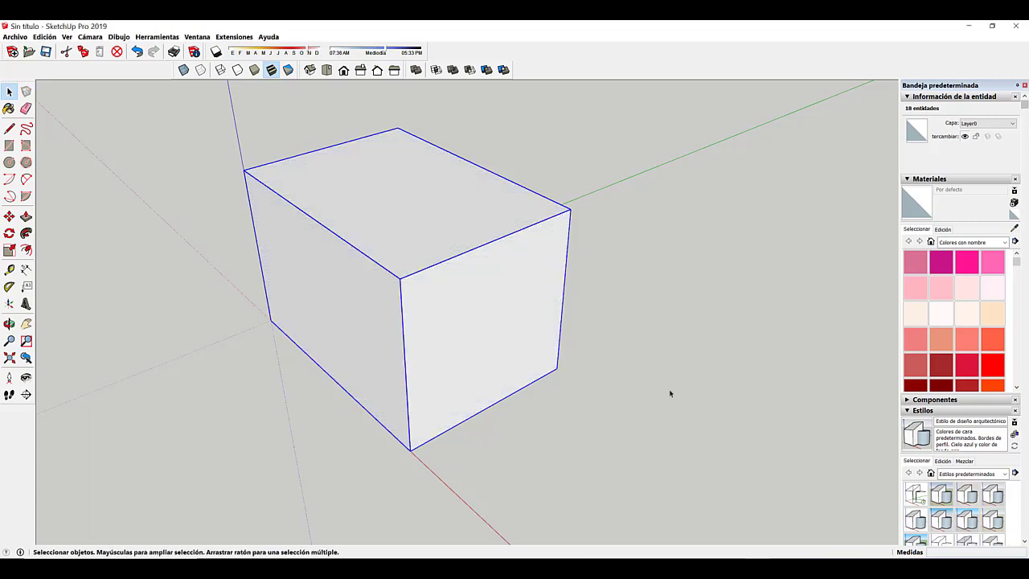
Deselect and reselect the box component to examine its selection behaviour and entity information.
click(671, 393)
click(458, 366)
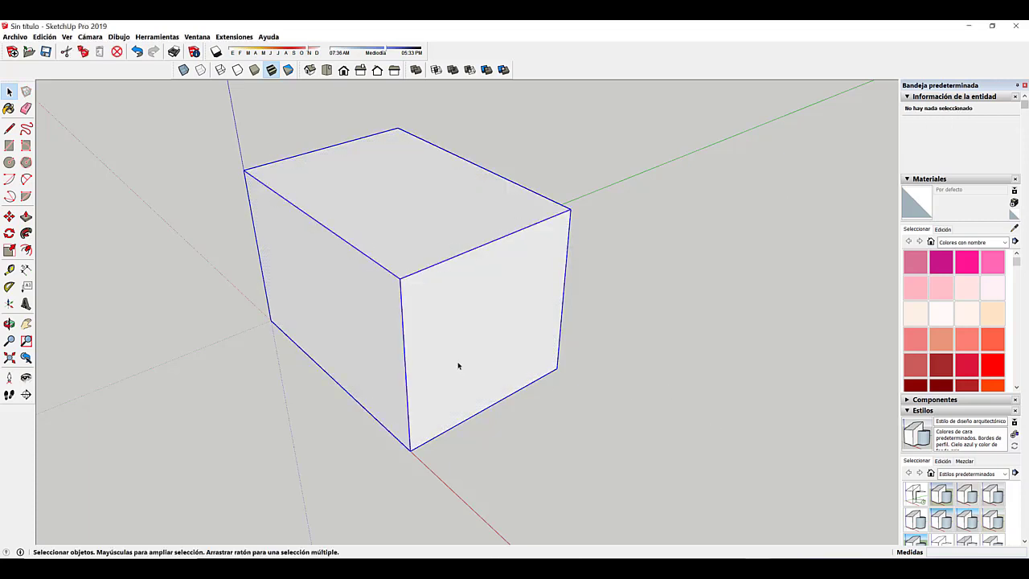
click(546, 391)
click(501, 378)
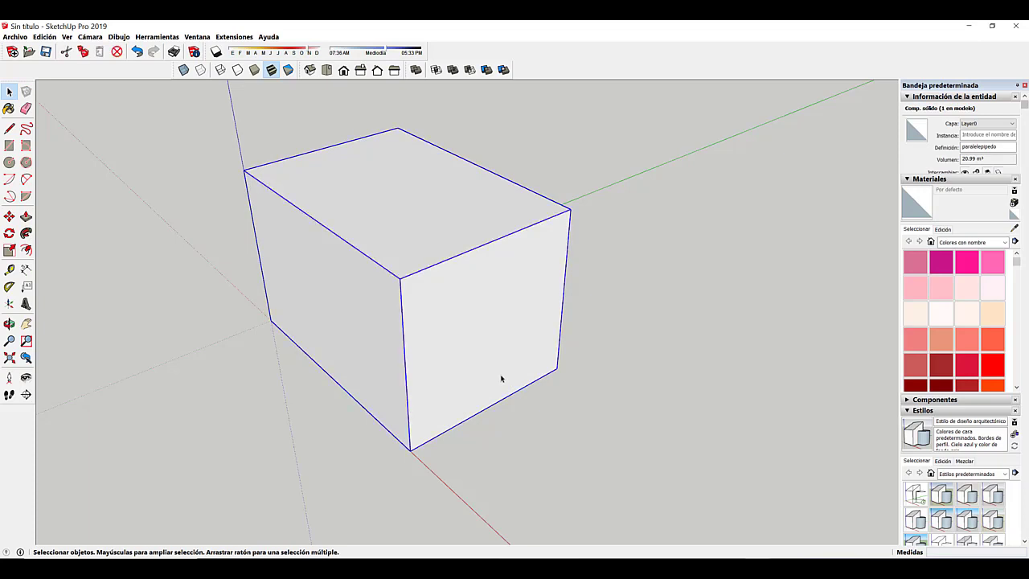
click(551, 415)
click(512, 380)
click(597, 391)
click(527, 351)
key(m)
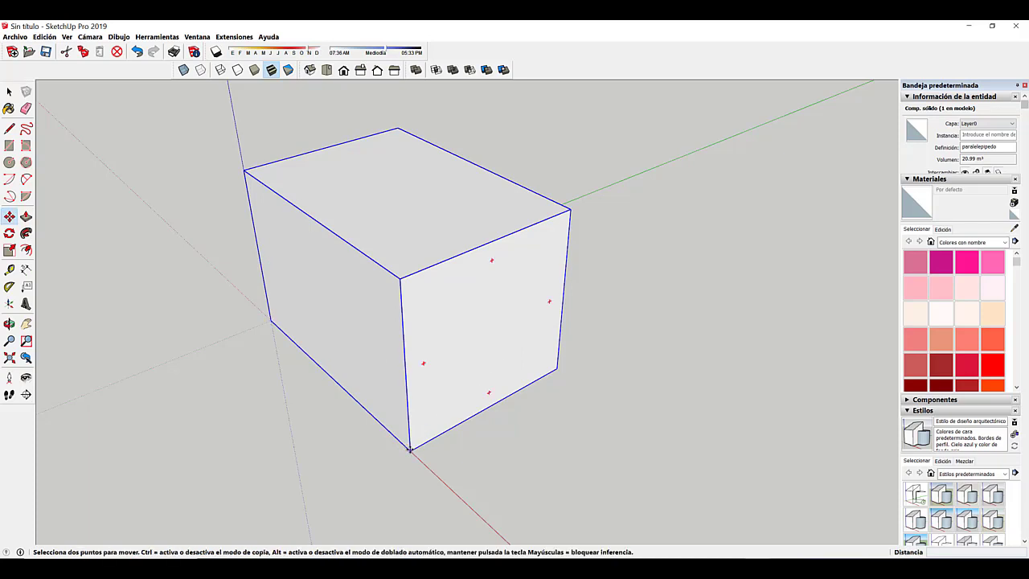
click(412, 450)
key(Escape)
key(space)
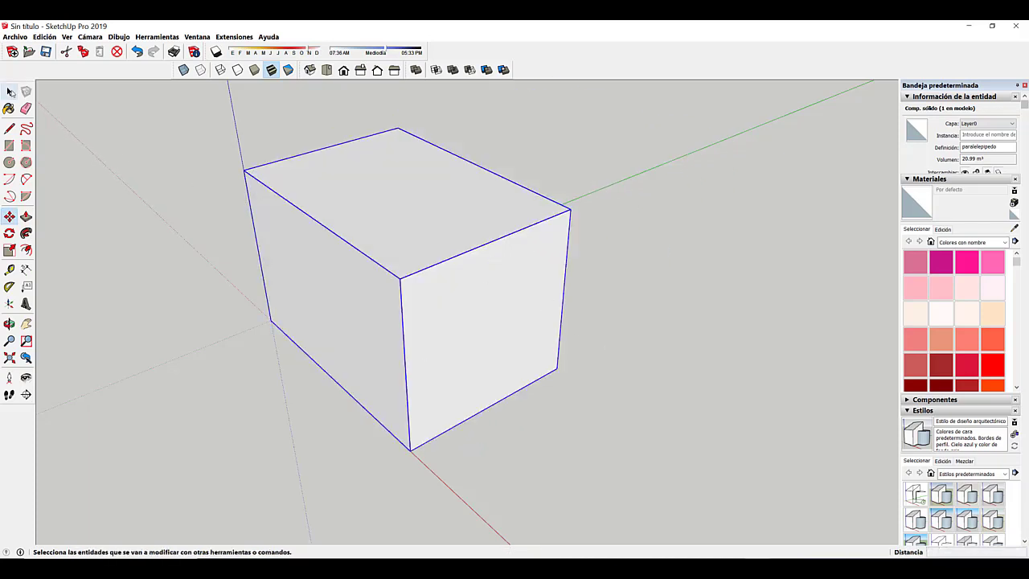
Copy the box component about 3.16 m along the green axis, using its lower front corner as the base point.
middle_drag(432, 294, 495, 236)
scroll(495, 237, up, 3)
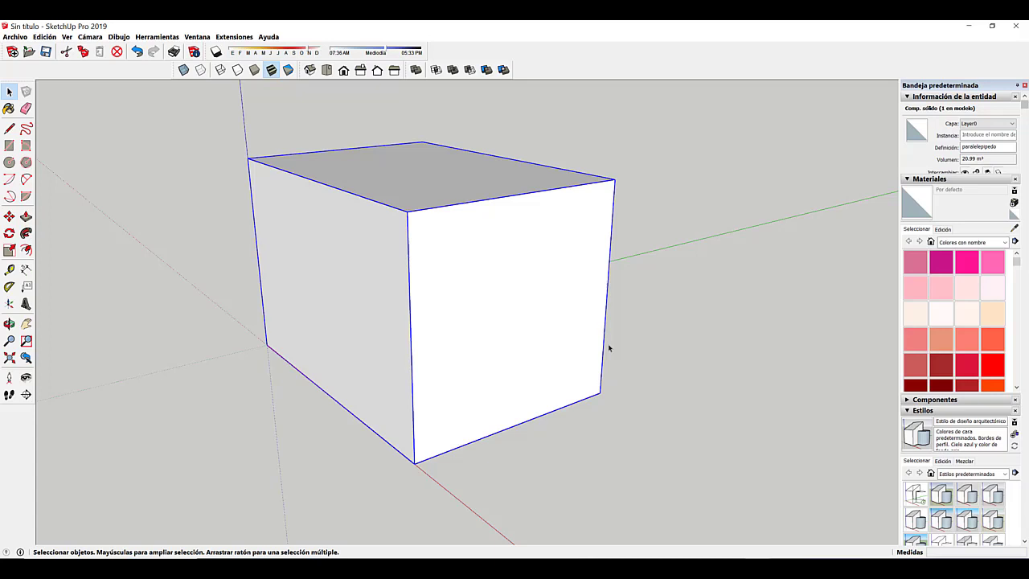
scroll(608, 348, down, 2)
middle_drag(609, 347, 439, 317)
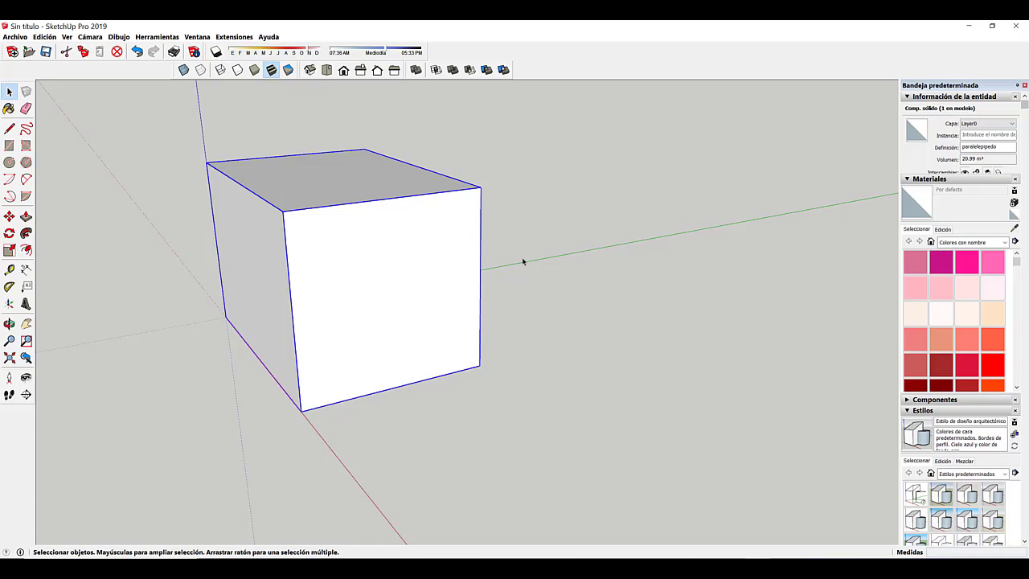
middle_drag(524, 334, 552, 319)
scroll(451, 317, up, 2)
middle_drag(426, 313, 397, 312)
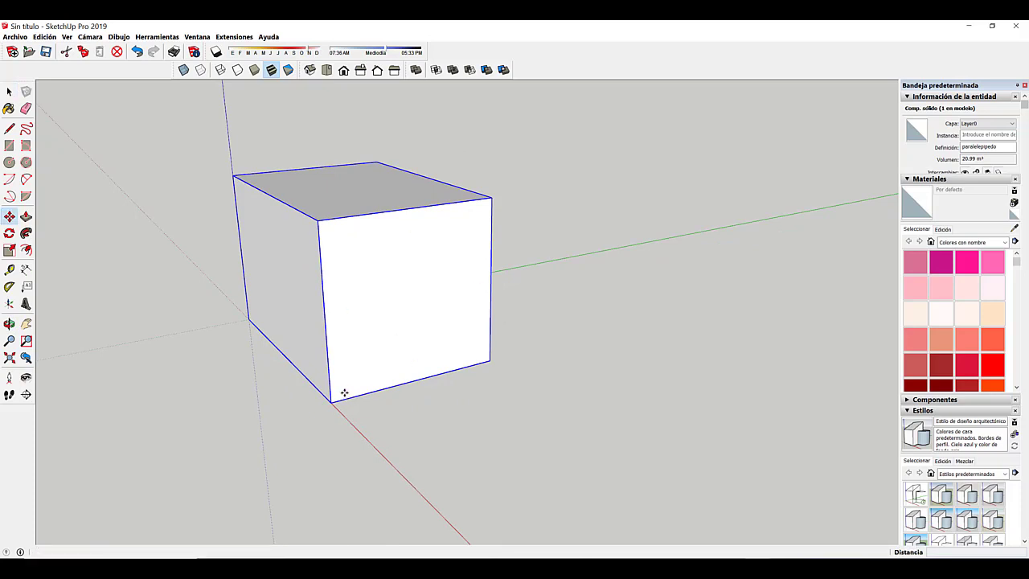
key(m)
key(ctrl)
click(330, 401)
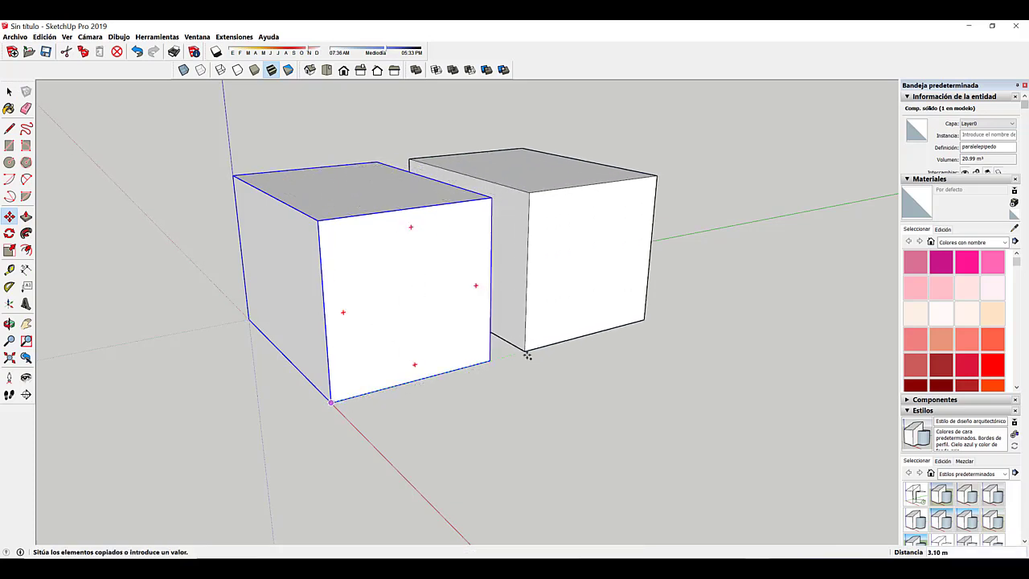
click(527, 350)
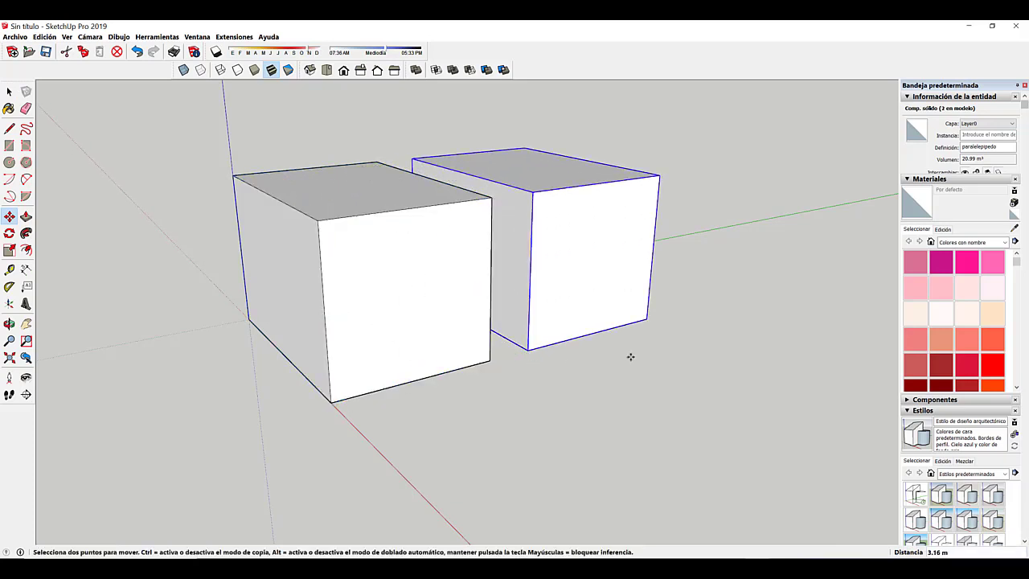
Multiply the last copy by x3 to array the box in a row, and leave the Move tool.
text(x3)
key(Return)
middle_drag(583, 328, 204, 225)
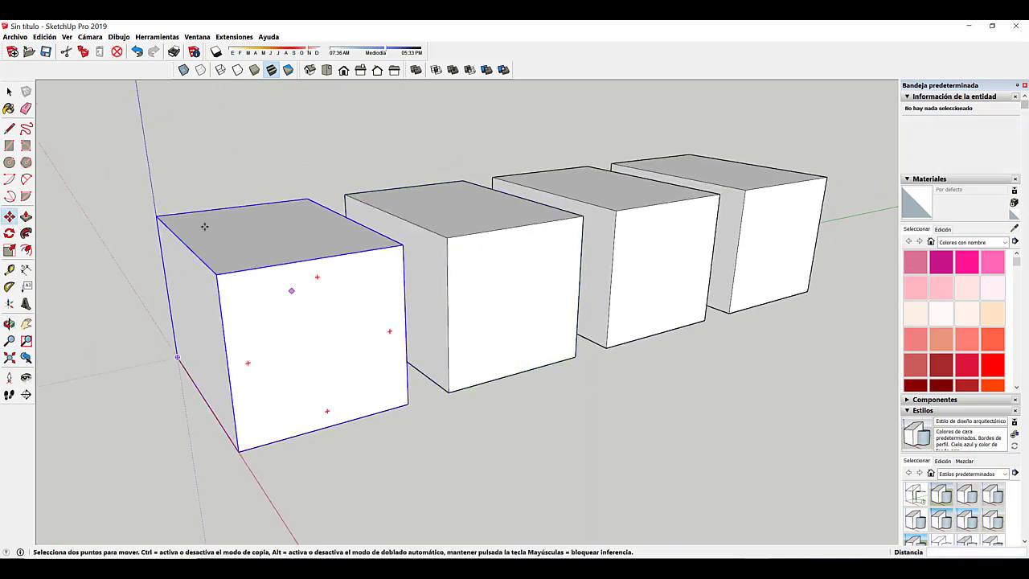
click(9, 91)
middle_drag(354, 235, 447, 266)
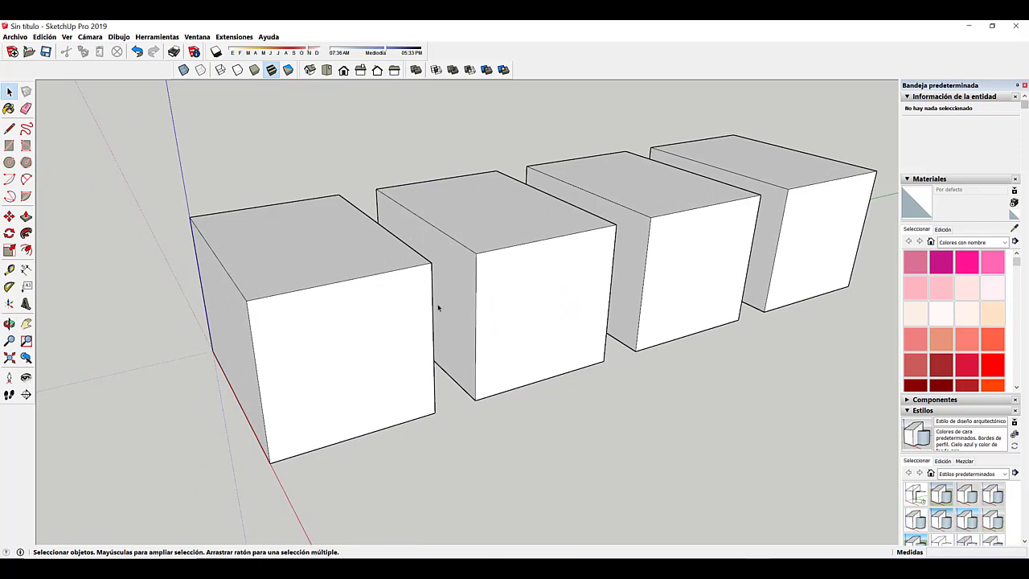
Select the four box components in turn, back and forth along the row, to compare their entity information.
click(351, 342)
click(526, 314)
click(715, 271)
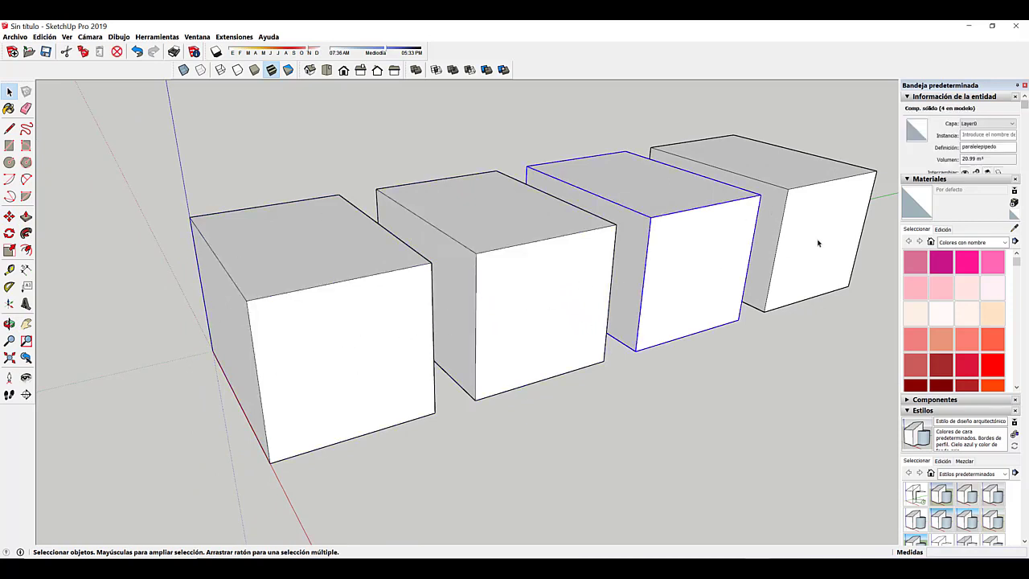
click(813, 245)
click(724, 266)
click(576, 291)
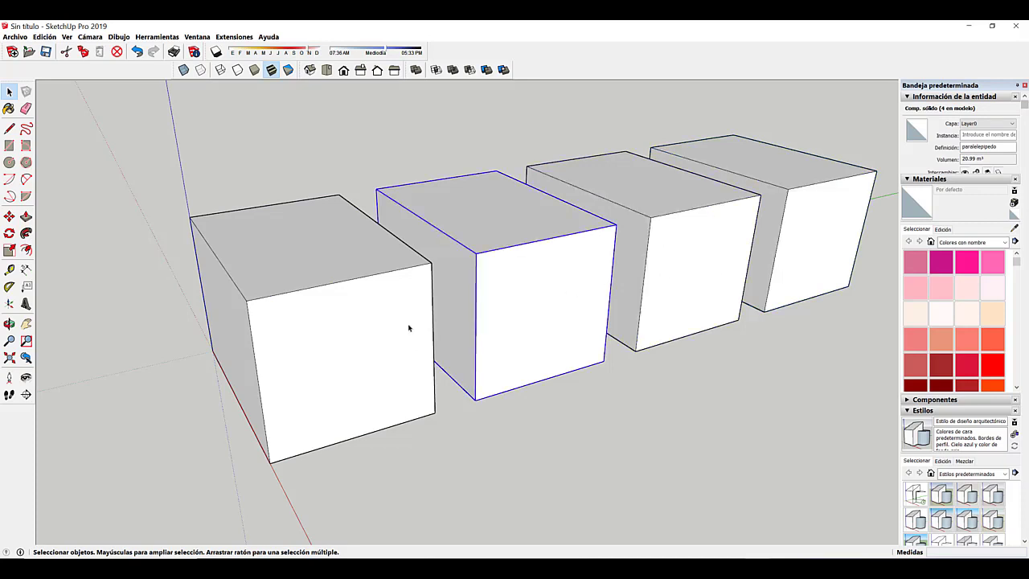
click(409, 328)
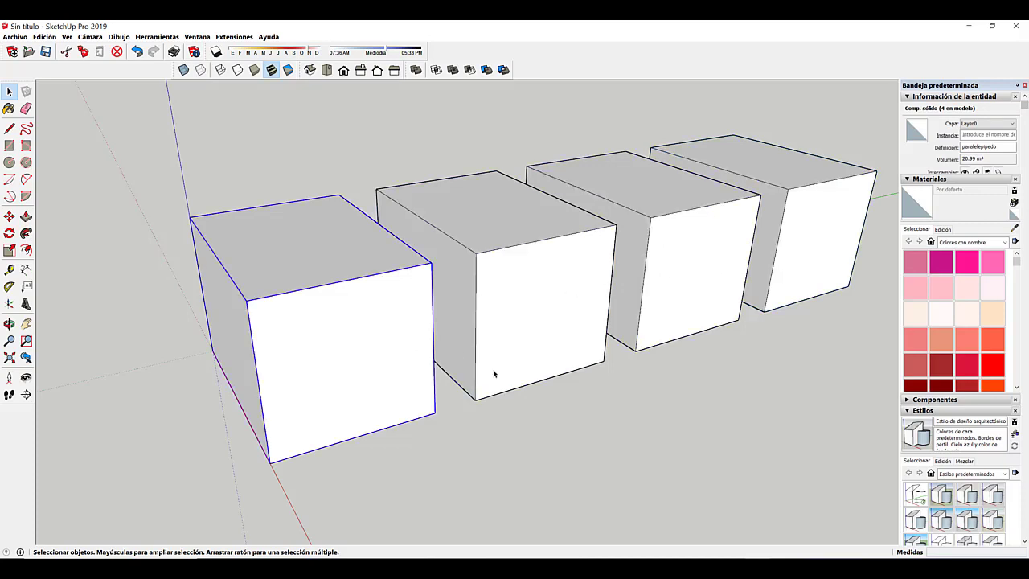
mouse_move(499, 374)
middle_down()
mouse_move(459, 383)
mouse_move(489, 378)
middle_up()
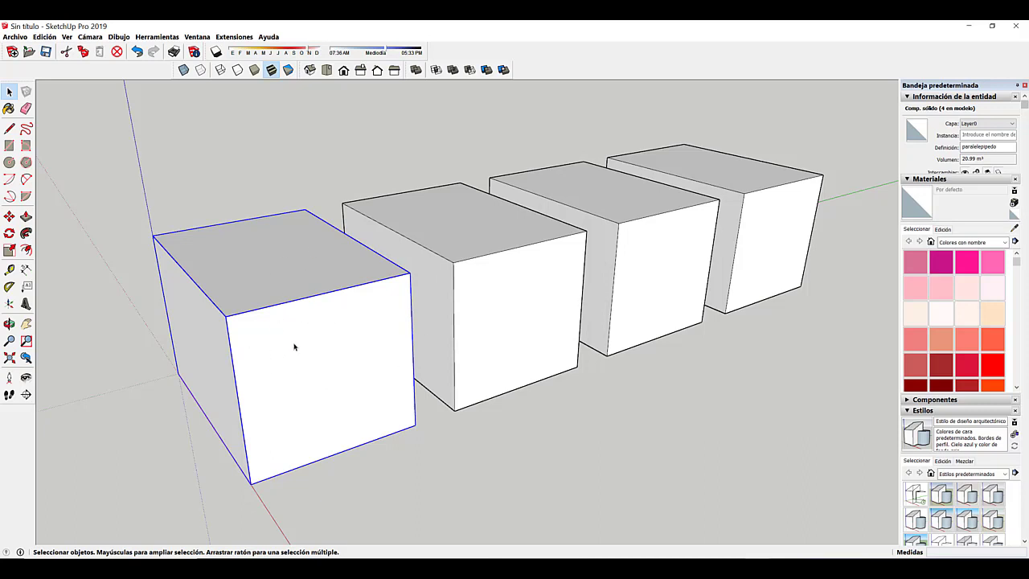
click(495, 334)
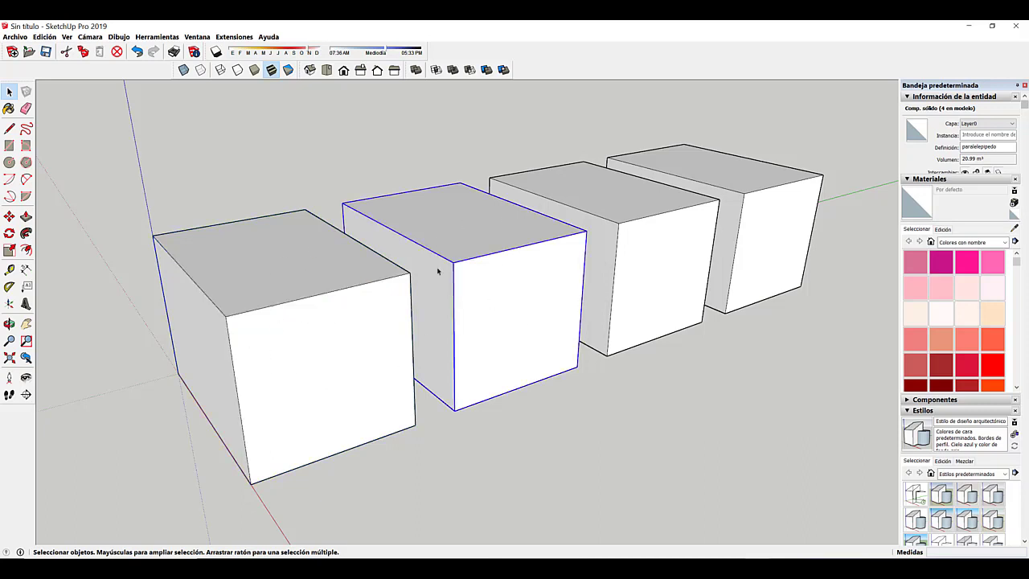
click(338, 259)
click(480, 225)
click(639, 185)
click(688, 177)
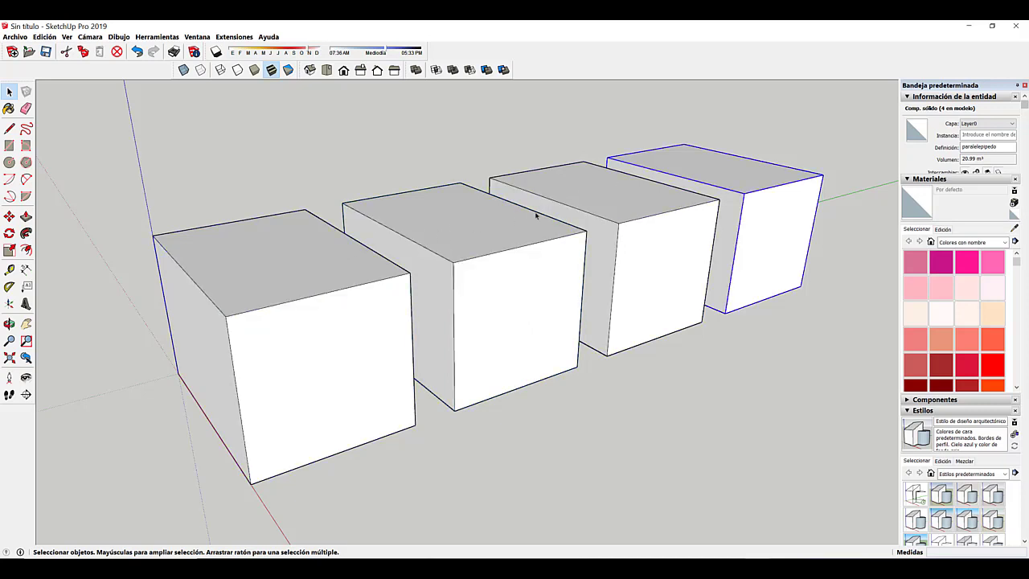
click(597, 190)
click(434, 235)
click(371, 252)
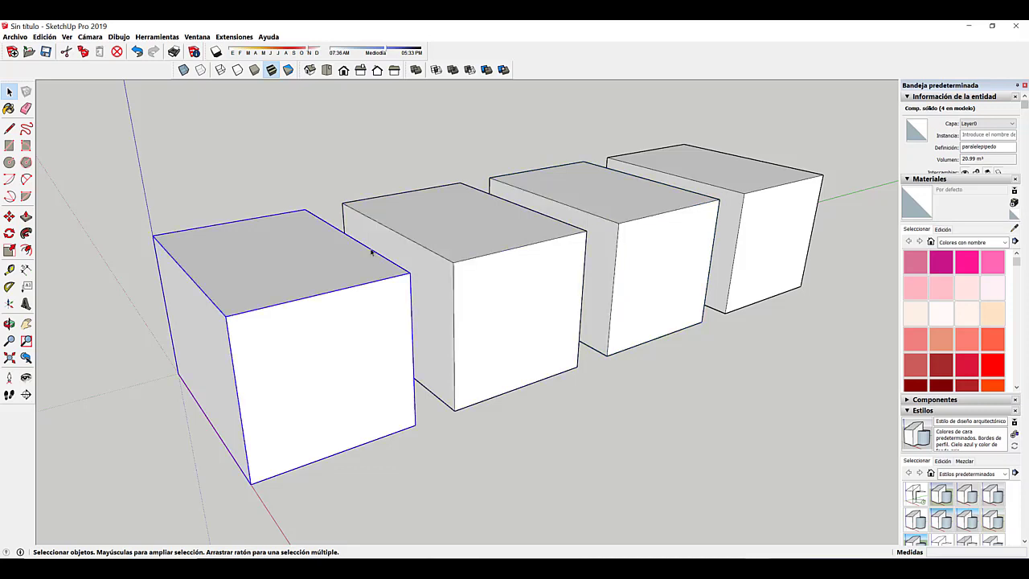
click(441, 224)
click(614, 189)
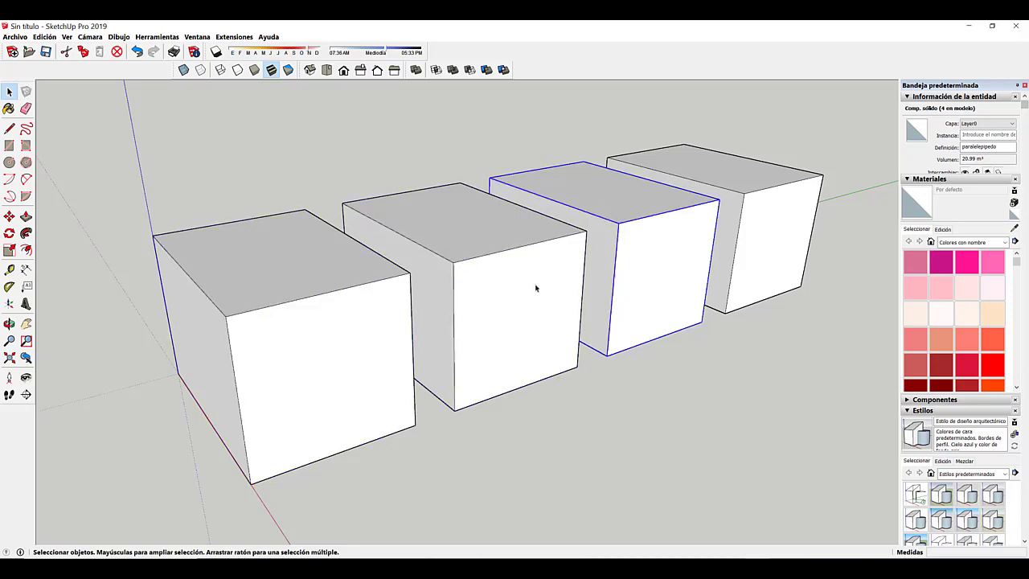
Open the second box component for editing and draw a rectangle about 1.98 by 2.47 m across its front face.
click(537, 288)
scroll(443, 239, up, 2)
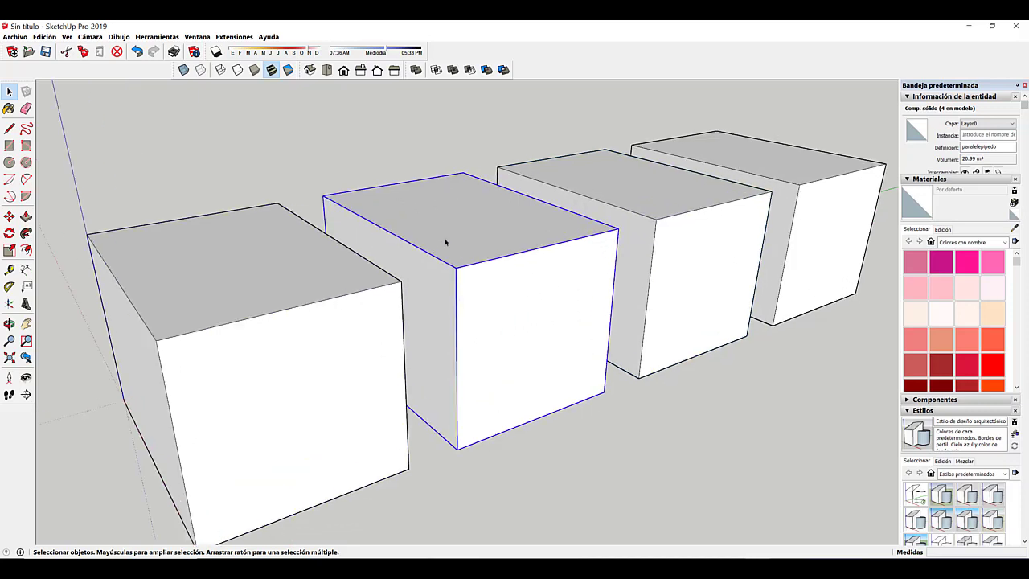
scroll(510, 266, up, 1)
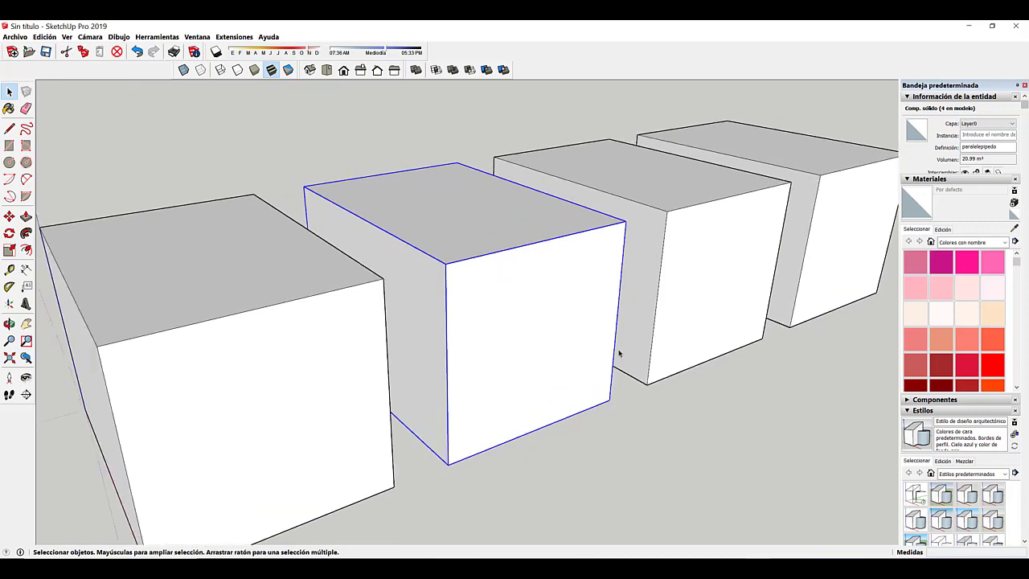
double_click(547, 304)
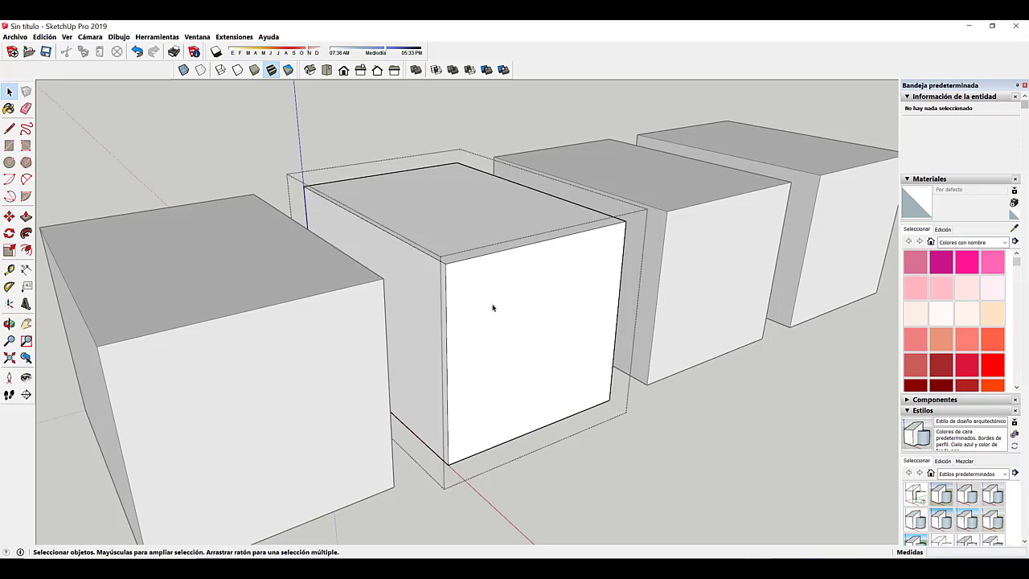
key(r)
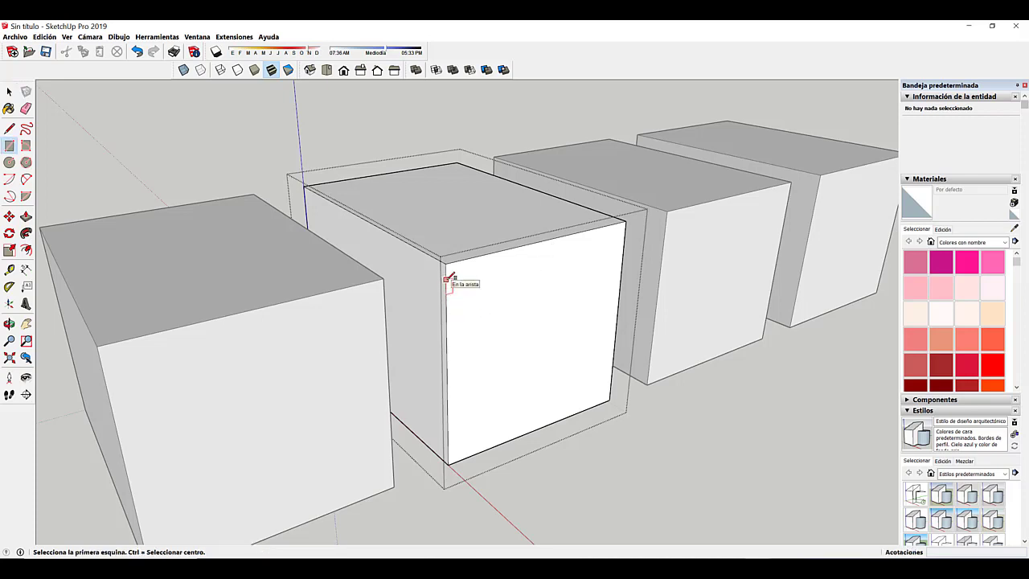
click(446, 279)
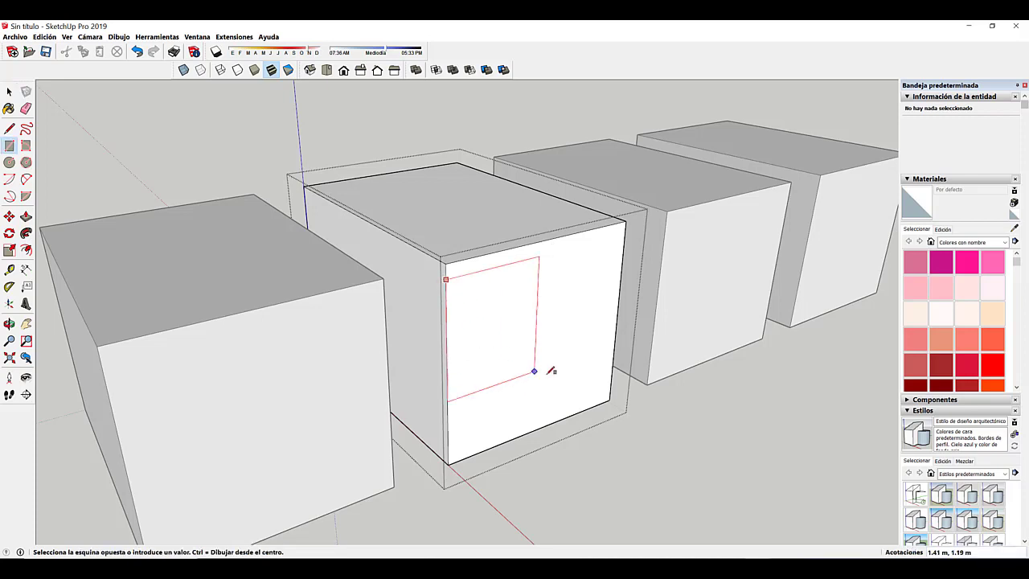
click(610, 389)
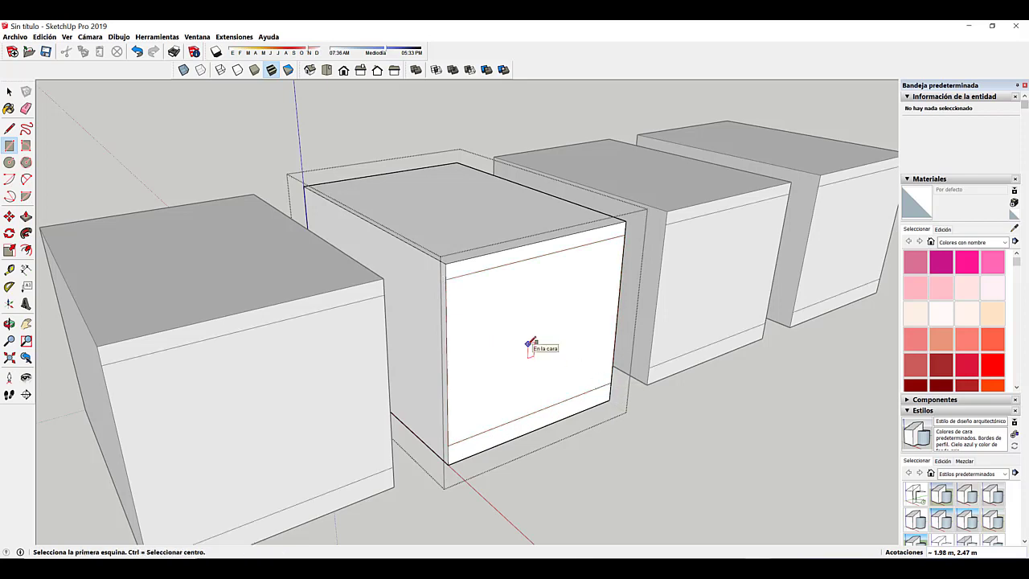
Push the rectangle on the front face about 1.77 m into the box with Push/Pull.
key(p)
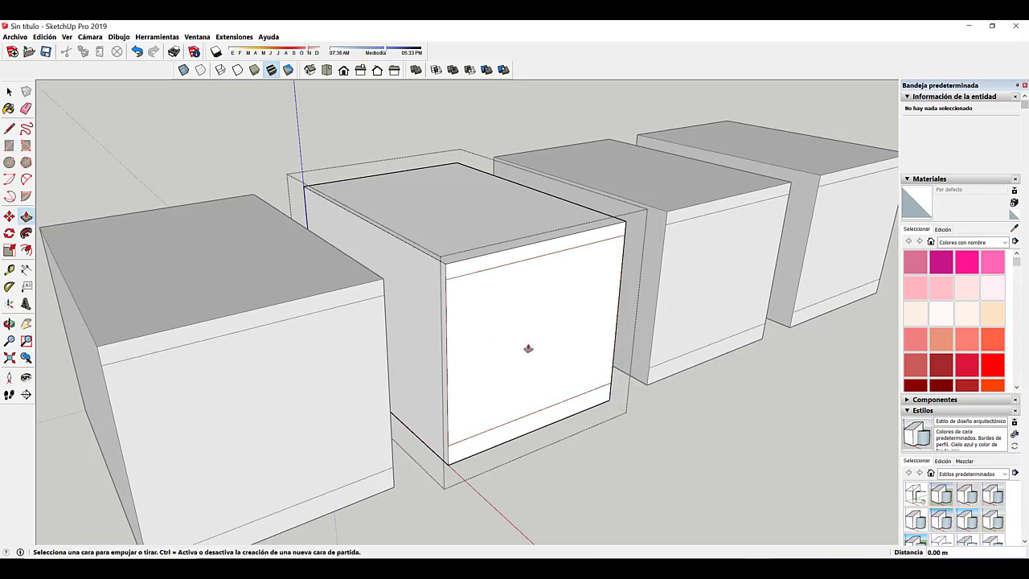
drag(529, 347, 365, 222)
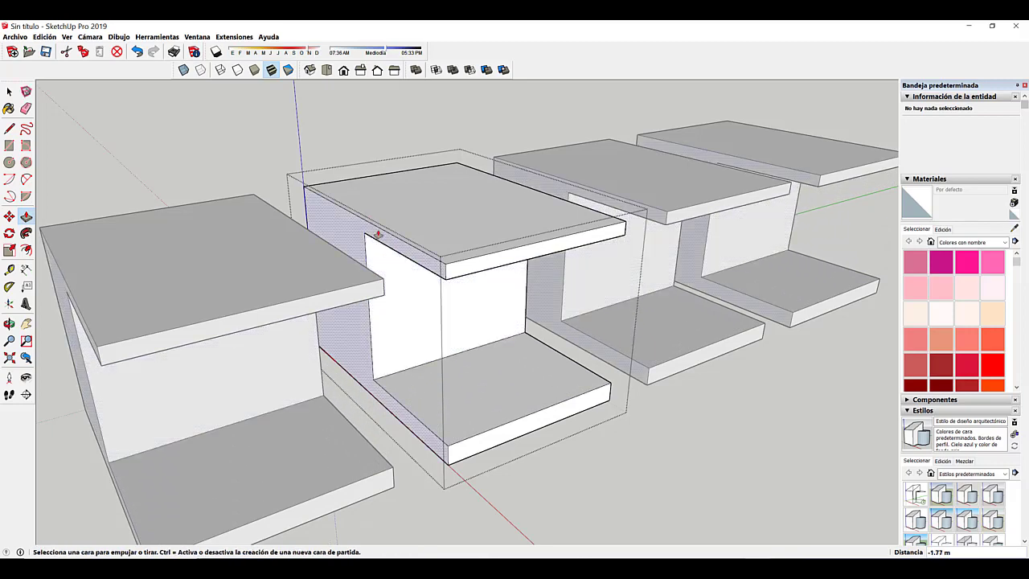
click(10, 92)
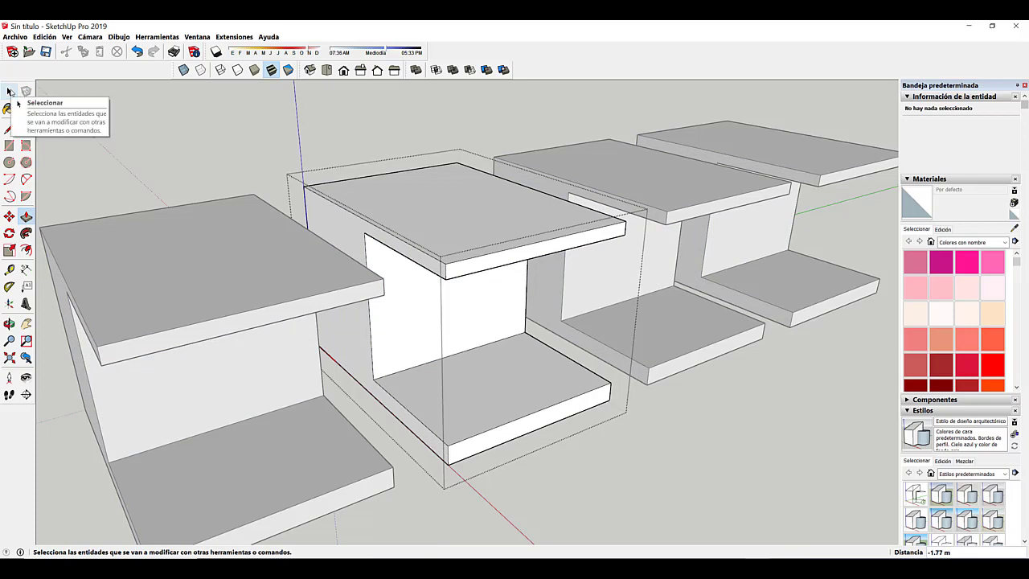
Close the component and examine the recess in all four copies from several angles.
scroll(667, 393, down, 3)
scroll(657, 391, down, 3)
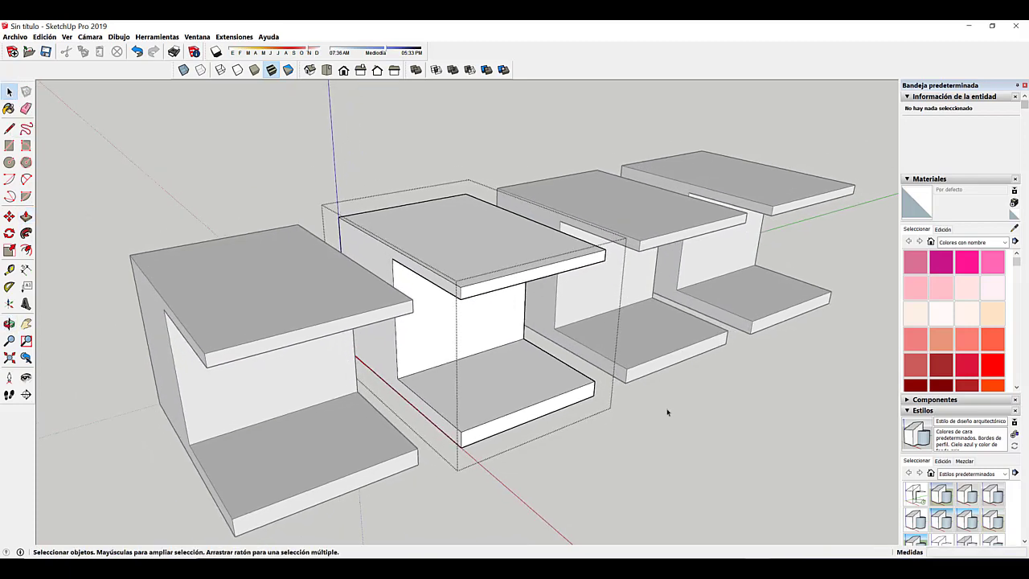
middle_drag(668, 413, 645, 362)
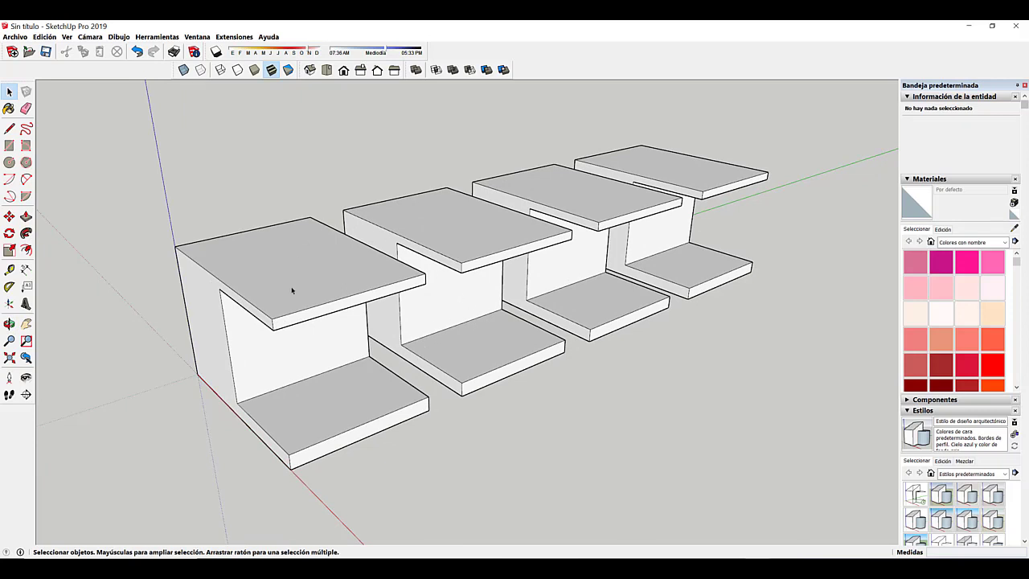
middle_drag(429, 305, 447, 320)
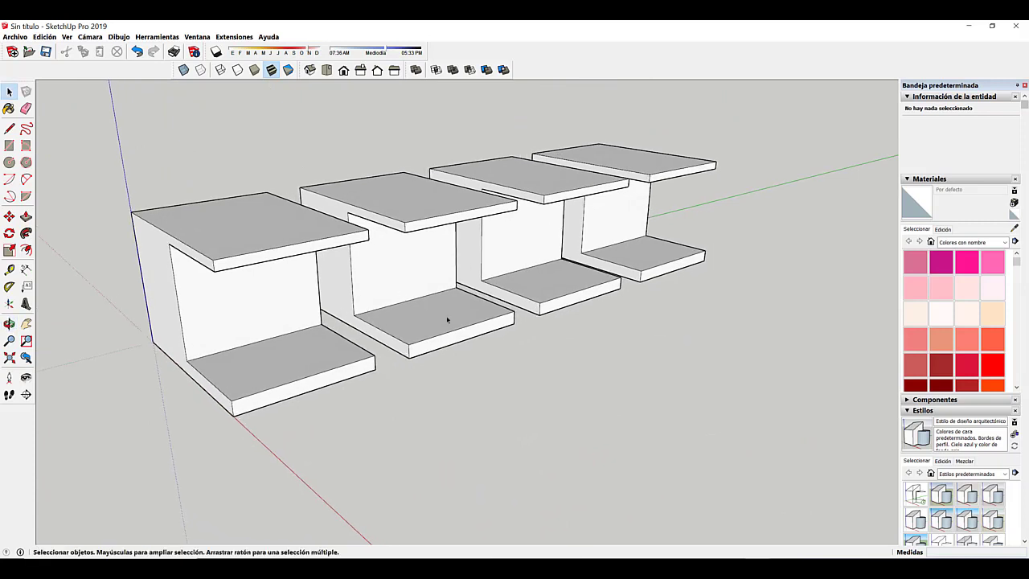
middle_drag(483, 426, 443, 368)
shift+middle_drag(500, 348, 613, 422)
scroll(554, 375, up, 3)
middle_drag(543, 406, 545, 250)
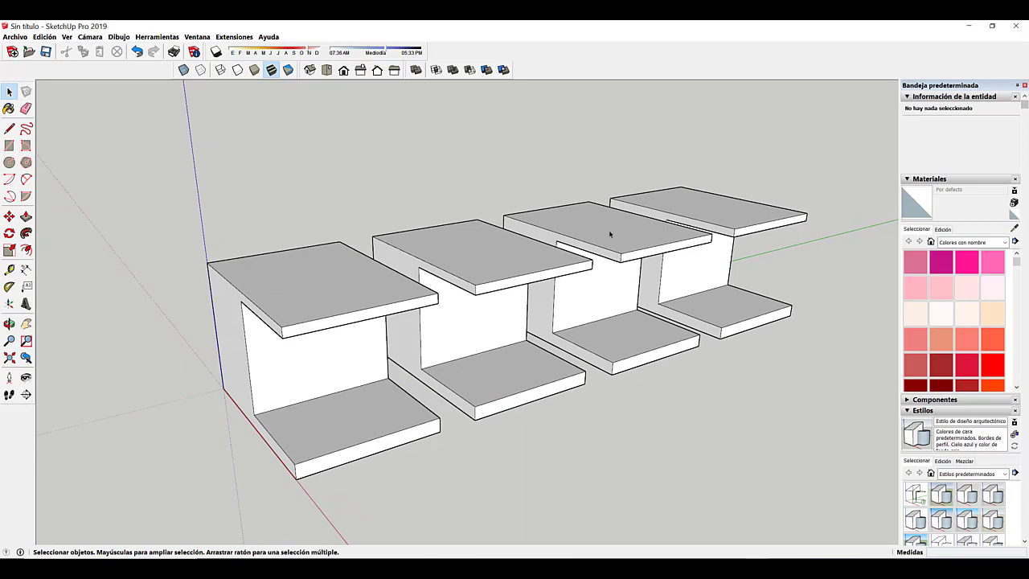
Make the third component in the row unique and deselect it.
click(609, 234)
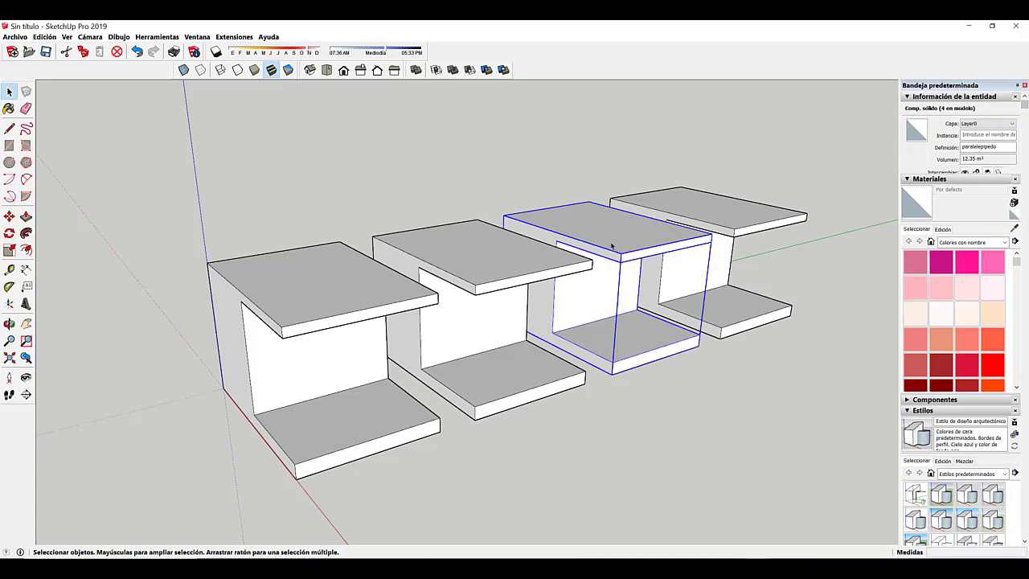
middle_drag(613, 236, 578, 209)
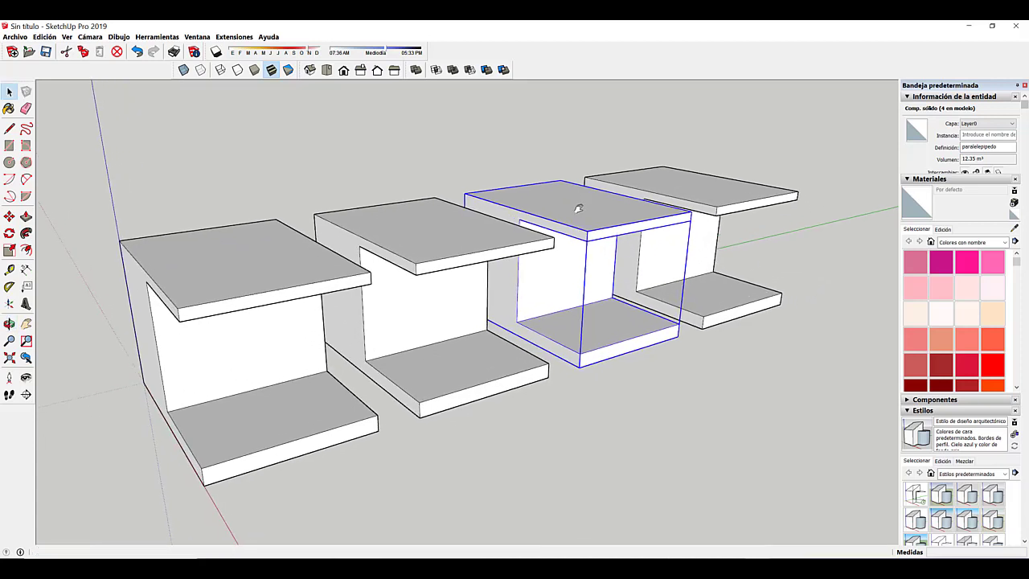
scroll(580, 210, up, 2)
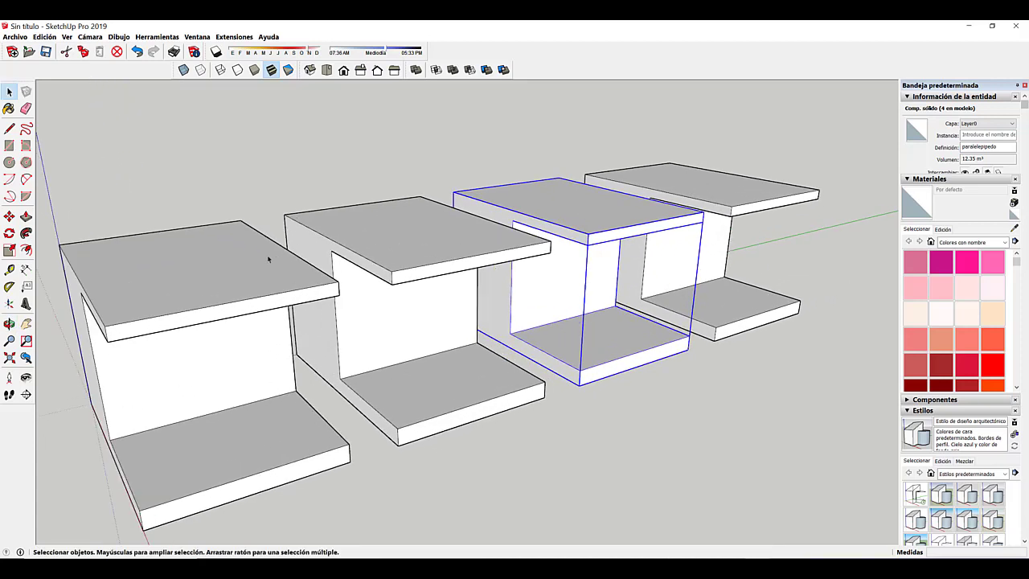
right_click(553, 199)
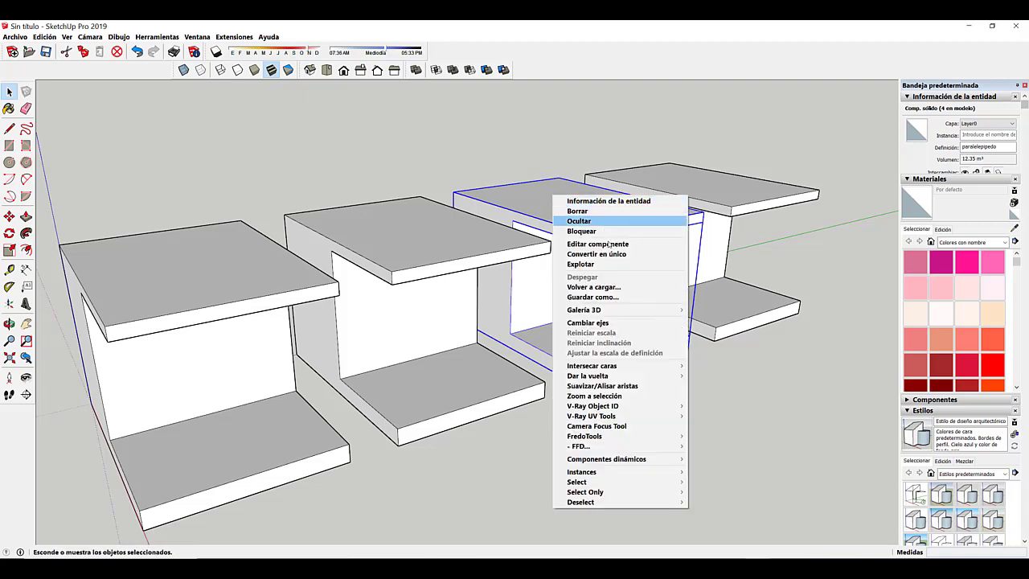
click(632, 254)
click(677, 414)
Open the first component for editing and draw an arc centred on the front edge of its upper slab's top face.
middle_drag(677, 414, 361, 320)
triple_click(311, 292)
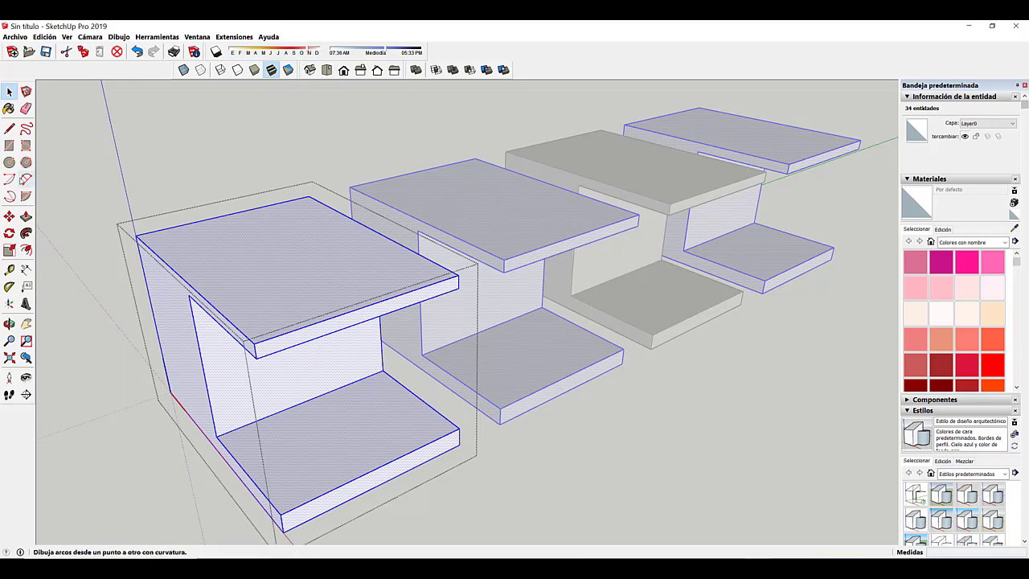
click(9, 178)
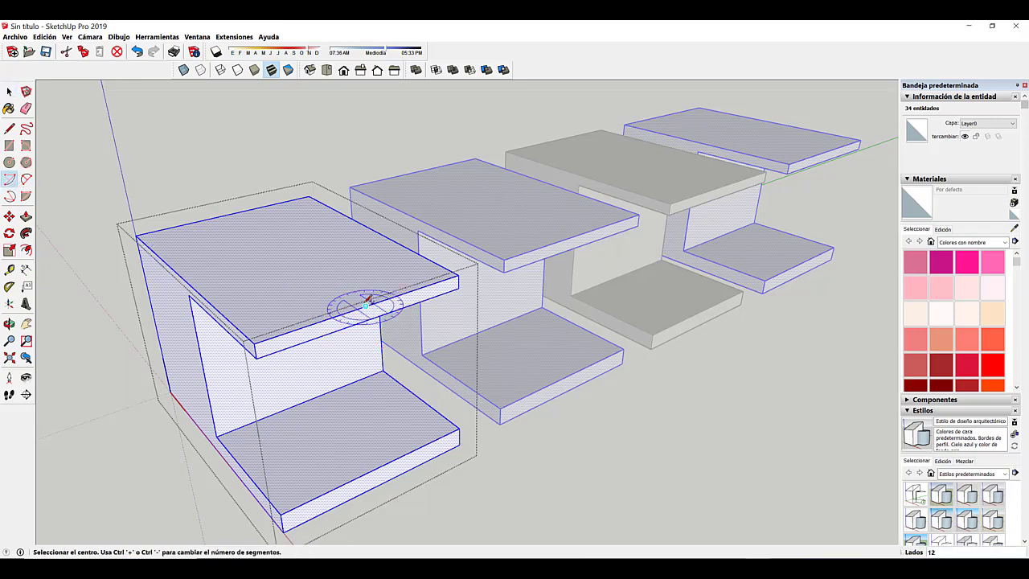
click(365, 305)
click(418, 288)
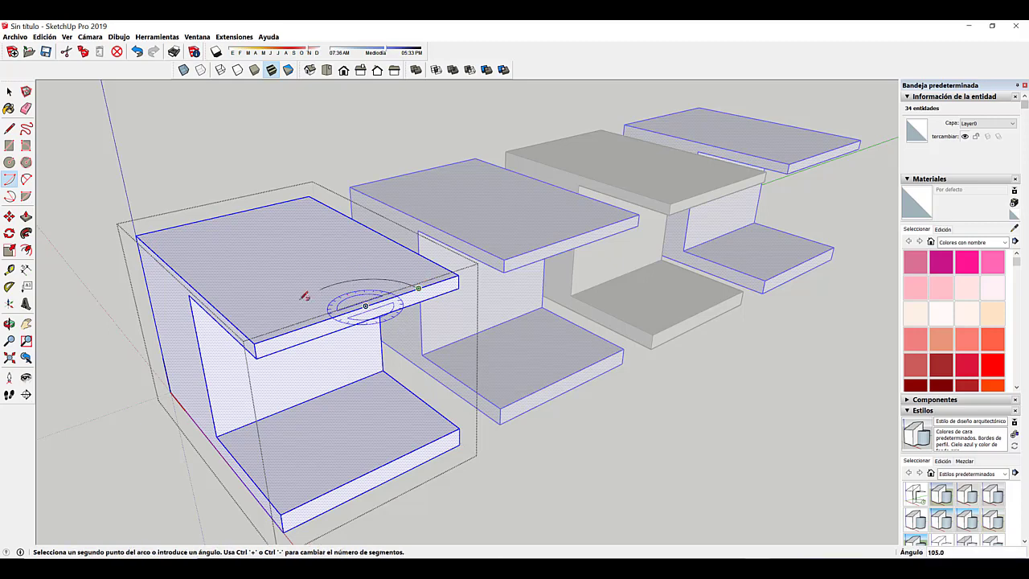
click(312, 321)
Push the arc's area about 0.17 m down through the upper slab to cut it away, and close the component.
key(p)
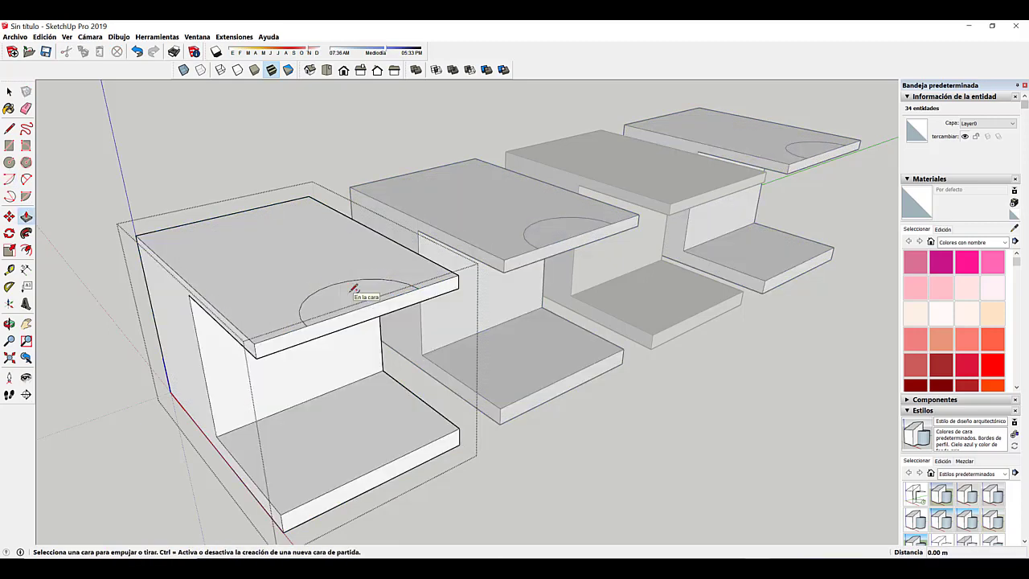
click(355, 287)
click(351, 328)
click(6, 94)
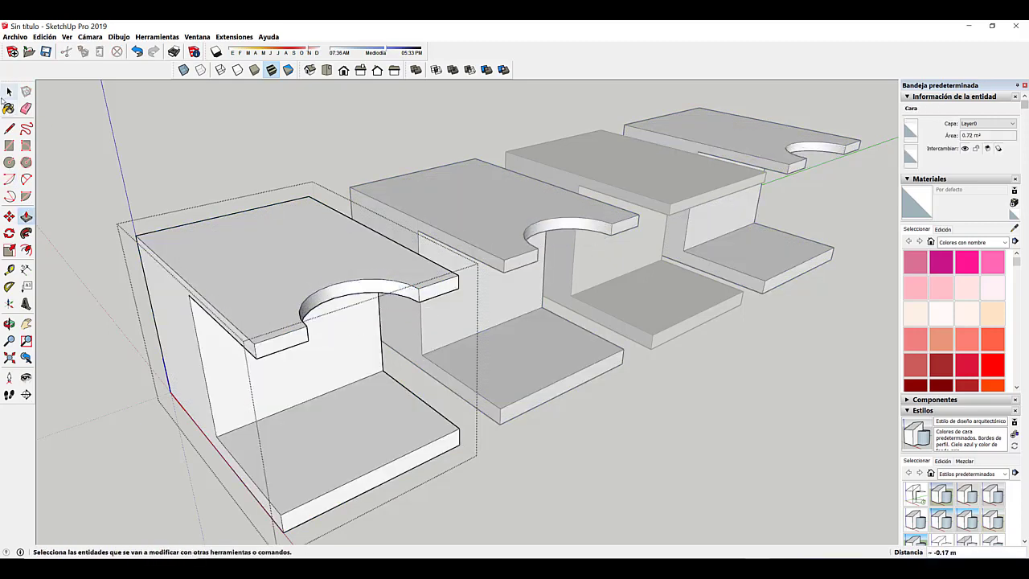
click(184, 126)
Select the unique third copy to check its entity information, and compare its shape with the other three copies.
middle_drag(540, 227, 381, 290)
scroll(563, 237, up, 3)
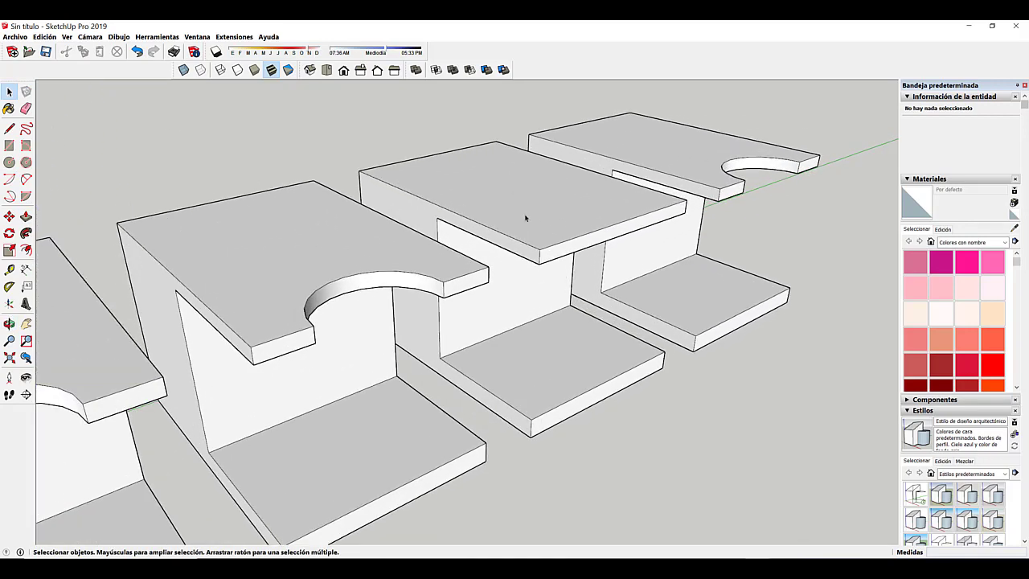
click(567, 216)
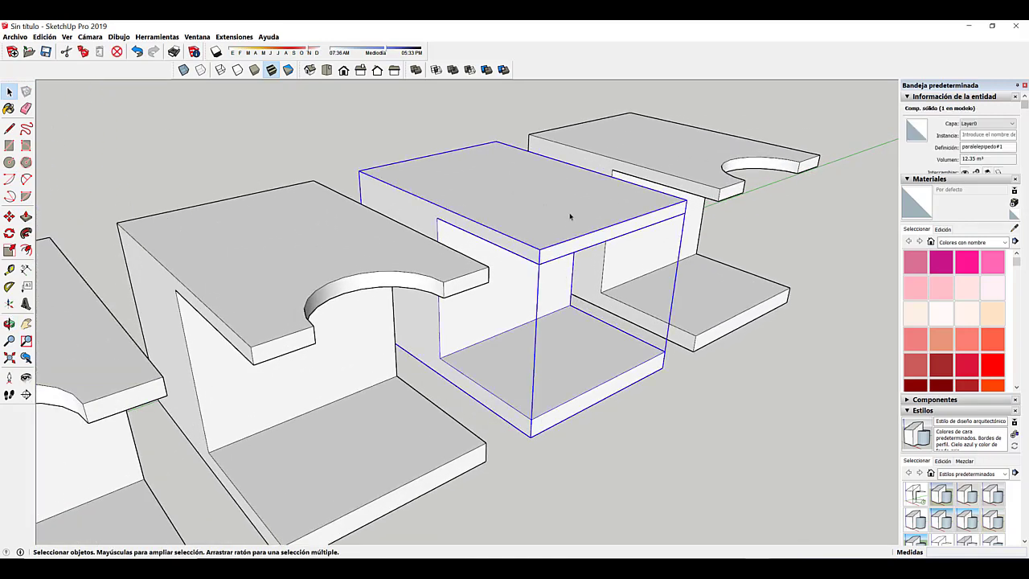
scroll(570, 216, down, 3)
middle_drag(570, 216, 691, 350)
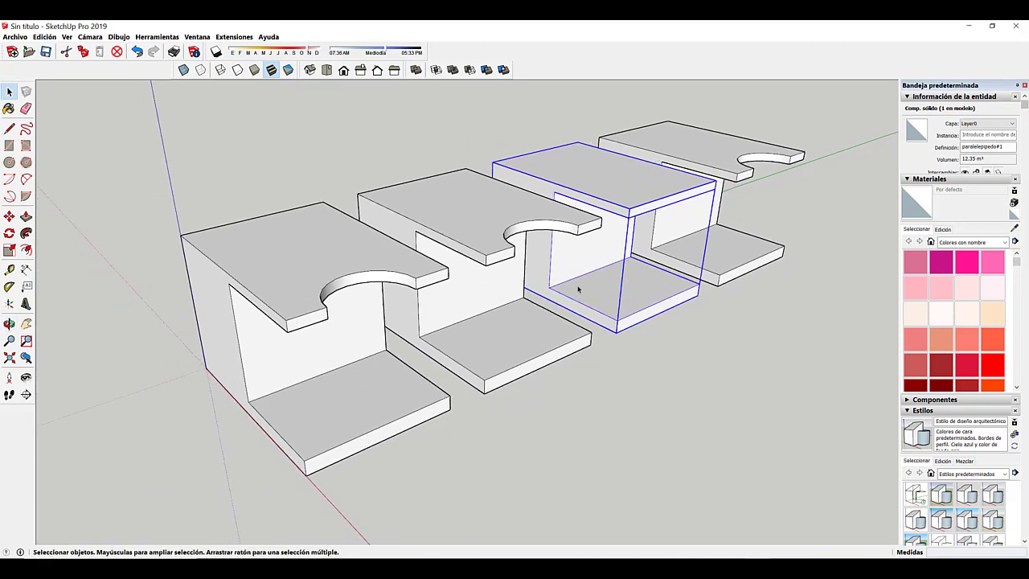
click(660, 375)
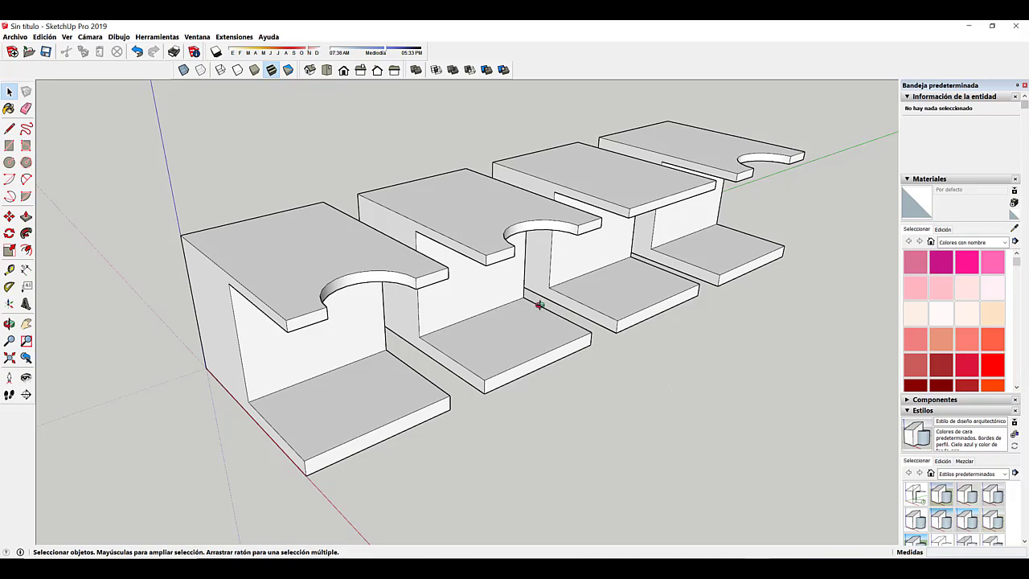
middle_drag(539, 303, 546, 281)
scroll(546, 283, up, 5)
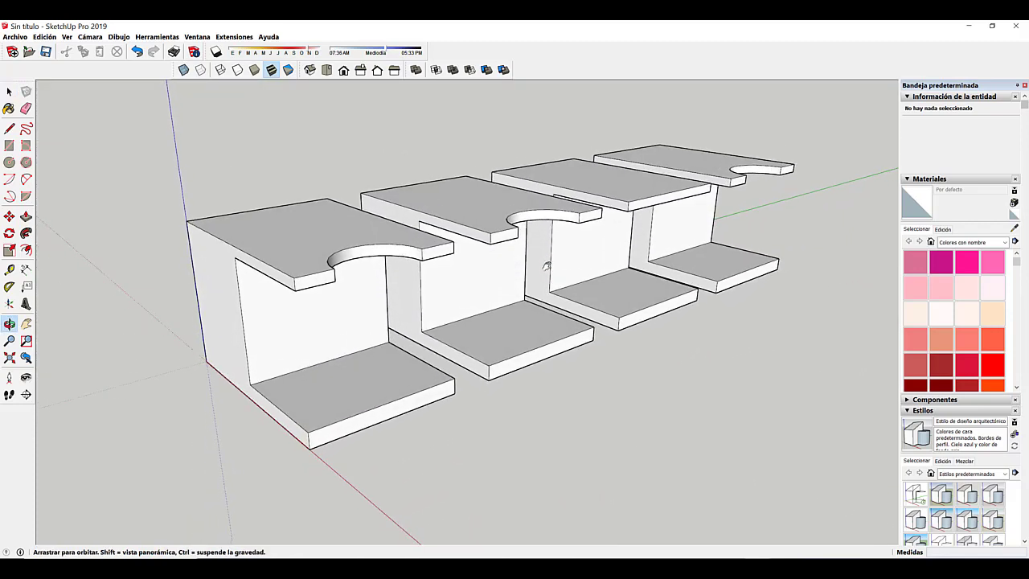
key(space)
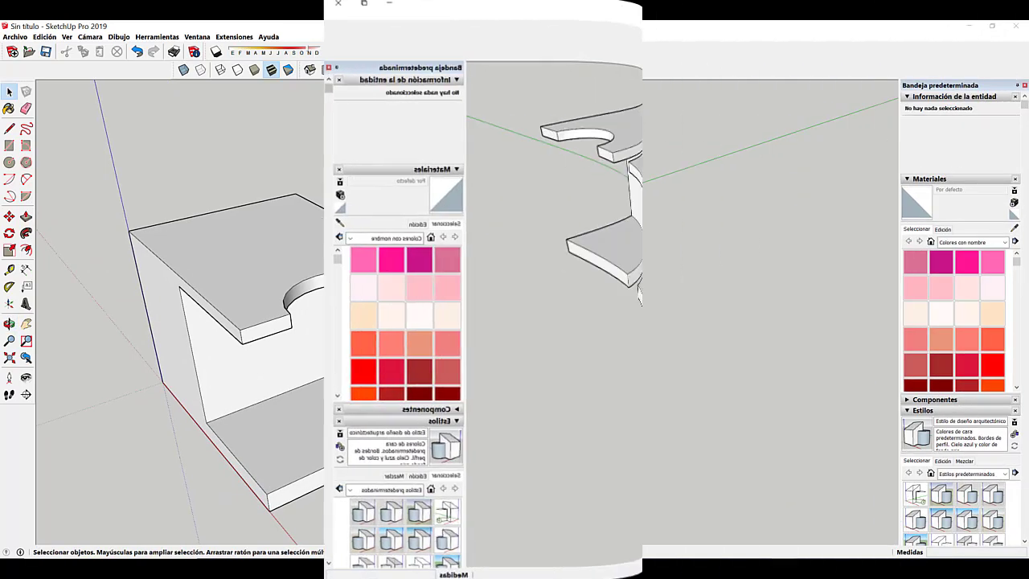
scroll(429, 365, down, 1)
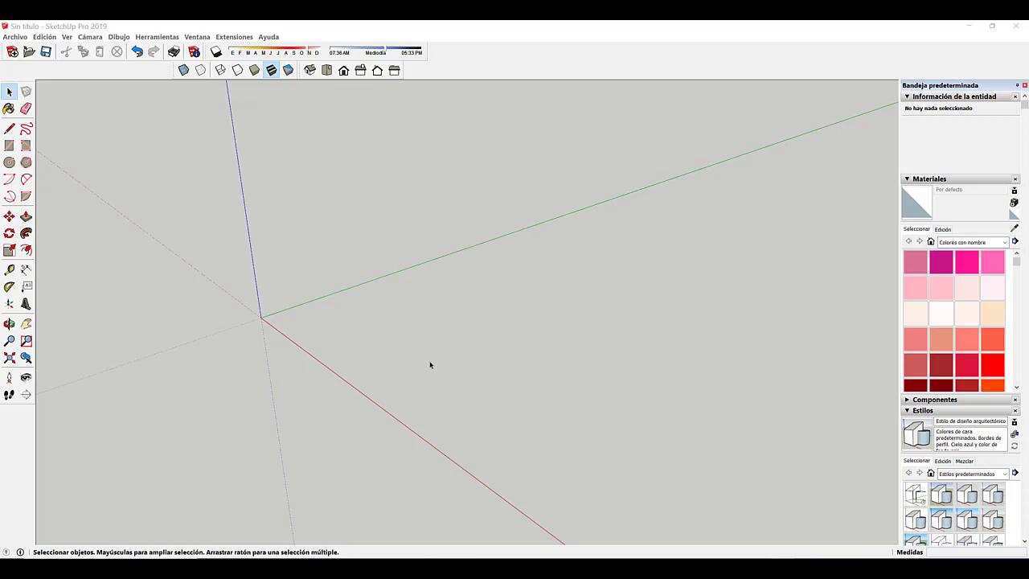
Display the Sólidos toolbar floating over the empty drawing area and look over its solid operations.
click(451, 287)
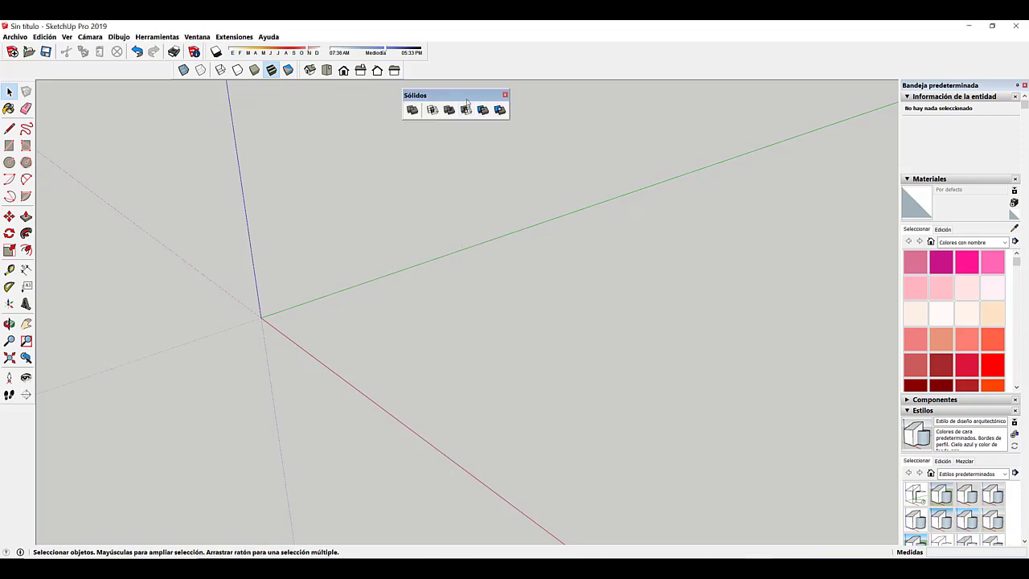
drag(464, 97, 429, 115)
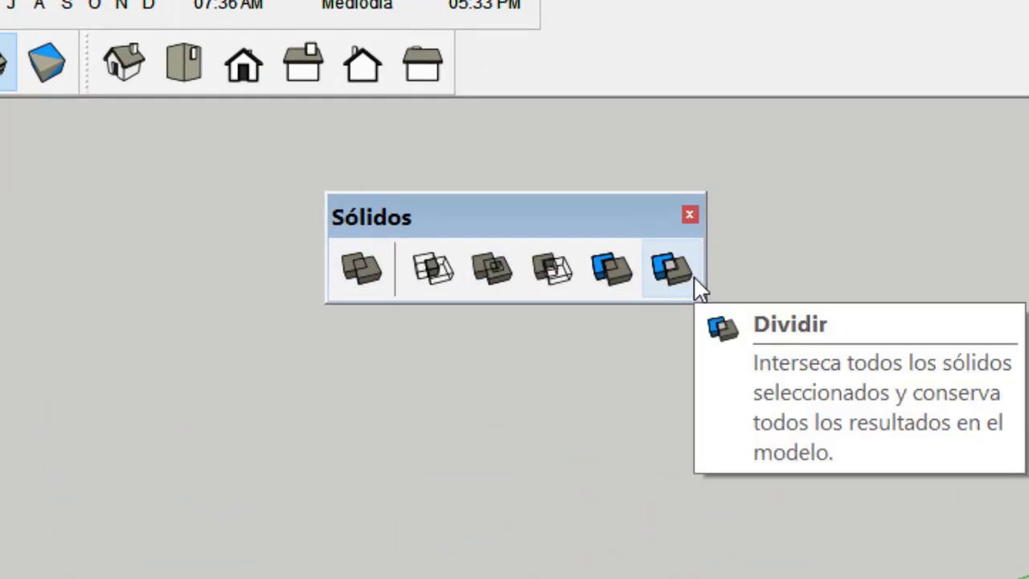
drag(592, 221, 786, 149)
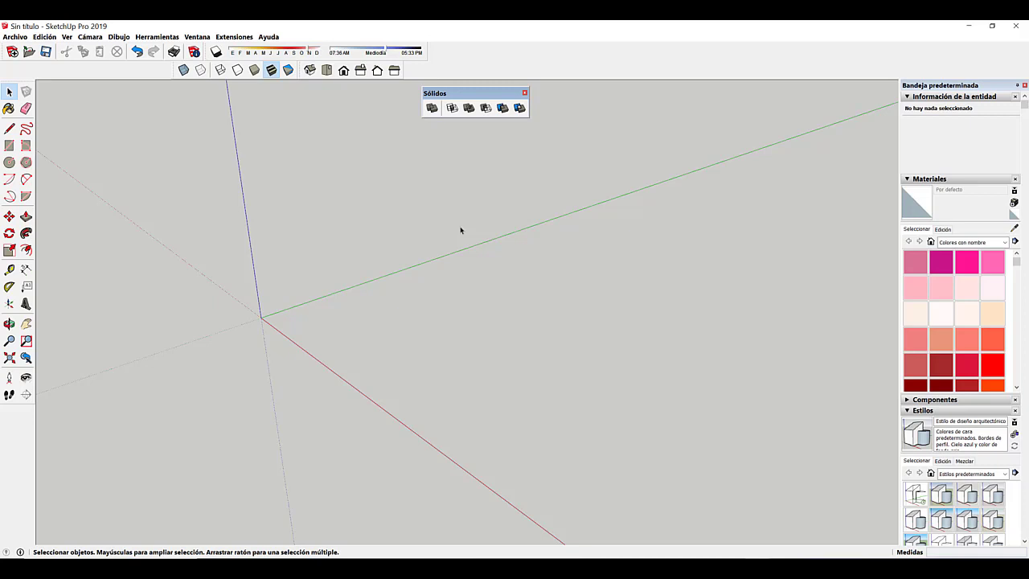
Draw a ground rectangle of about 30 m² from the origin and pull it up about 7.06 m into a box.
key(r)
click(267, 317)
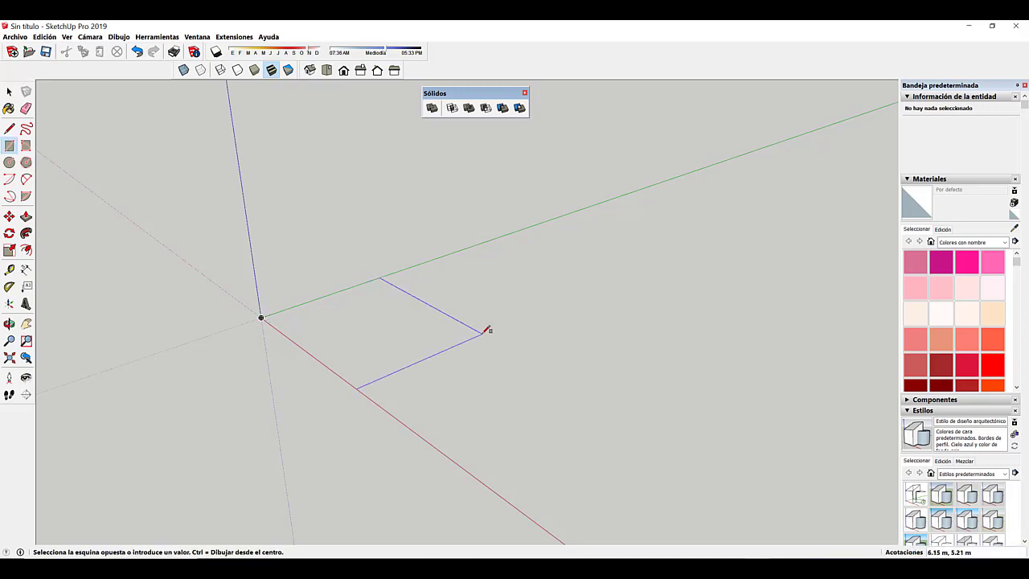
click(474, 325)
key(p)
drag(410, 324, 379, 131)
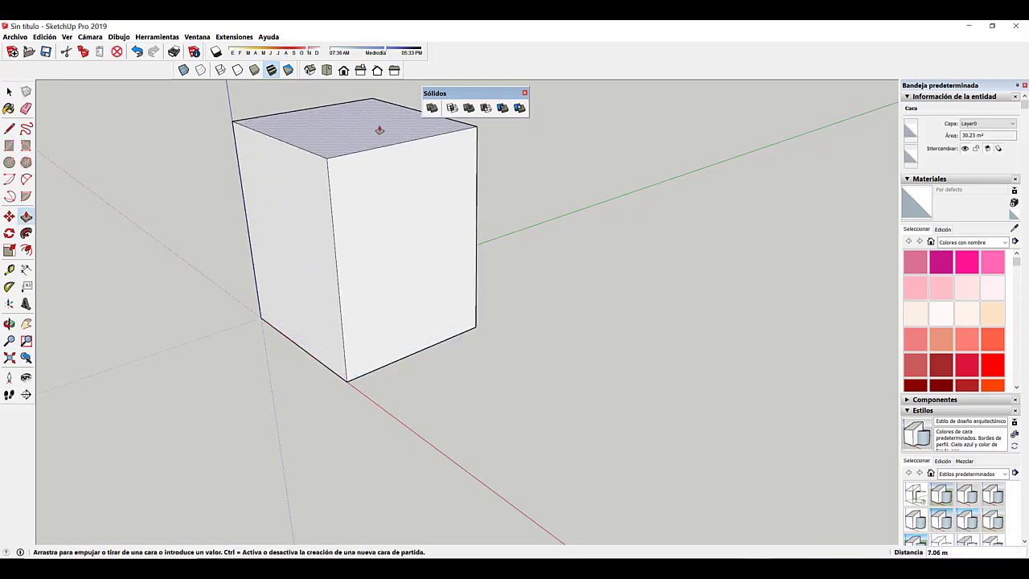
middle_drag(378, 131, 425, 271)
key(space)
scroll(474, 228, up, 1)
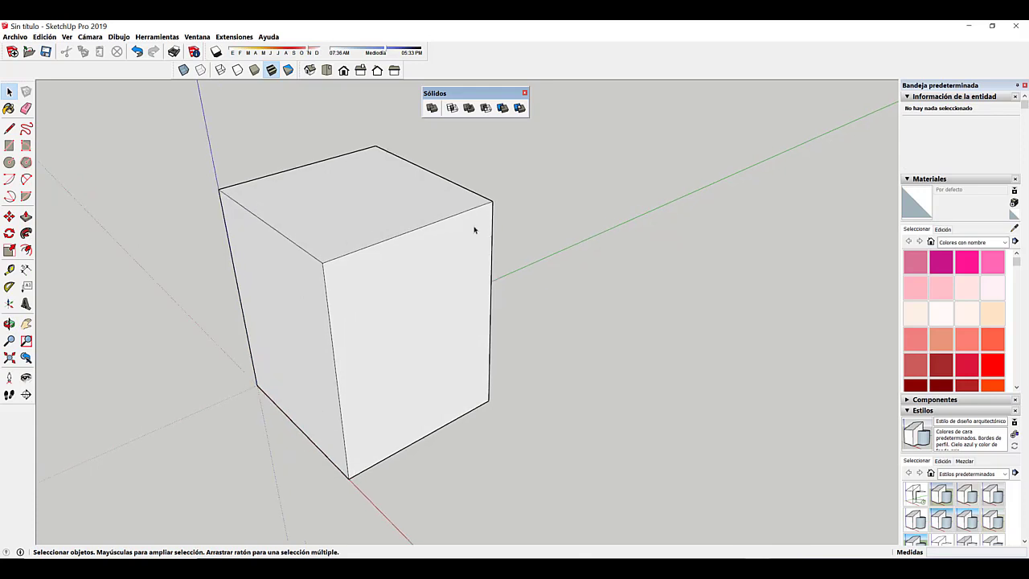
shift+middle_drag(473, 227, 484, 230)
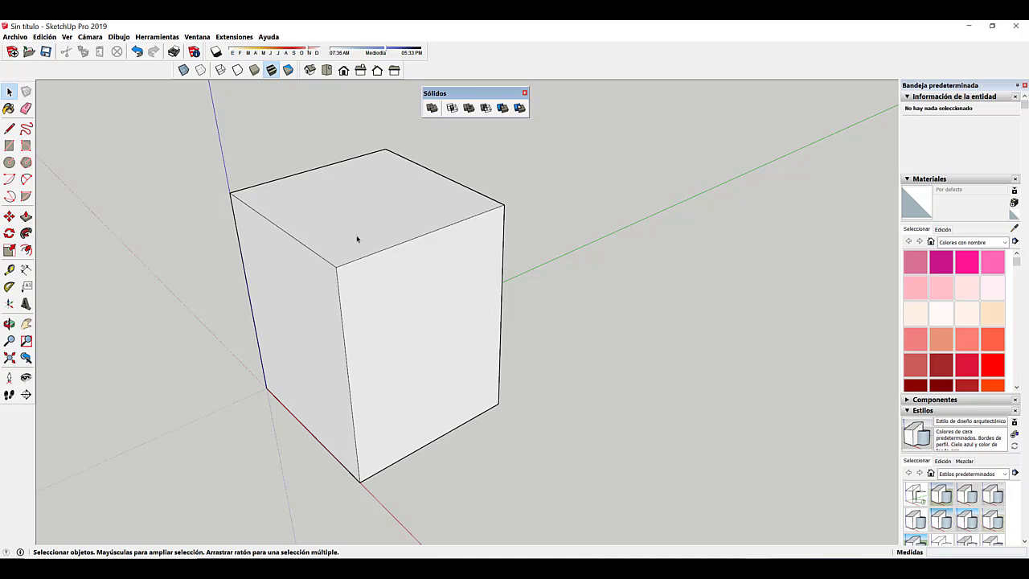
Turn all of the box's faces and edges into a group and select that group.
triple_click(406, 211)
right_click(406, 210)
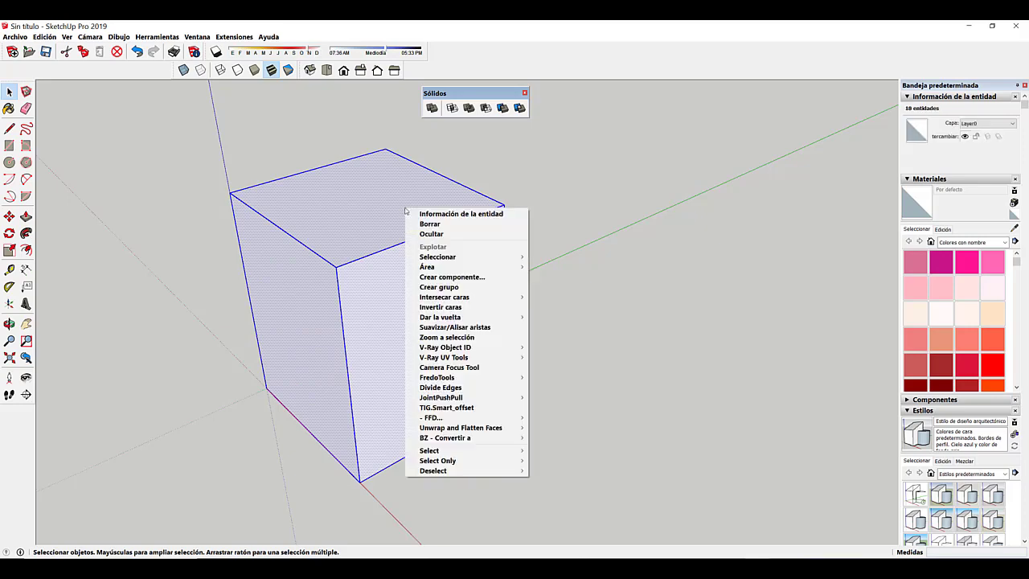
click(476, 287)
middle_drag(547, 317, 436, 271)
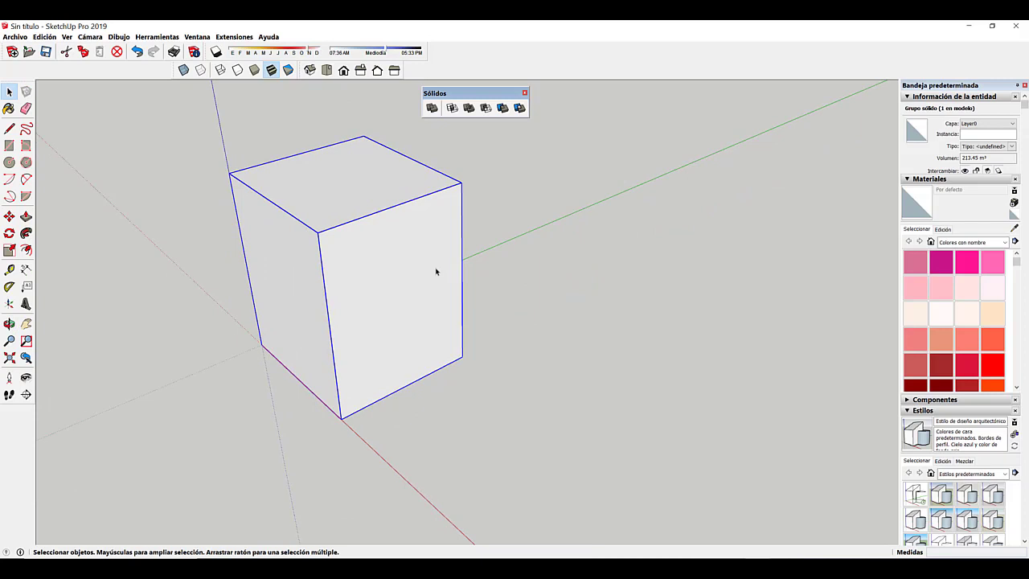
click(262, 369)
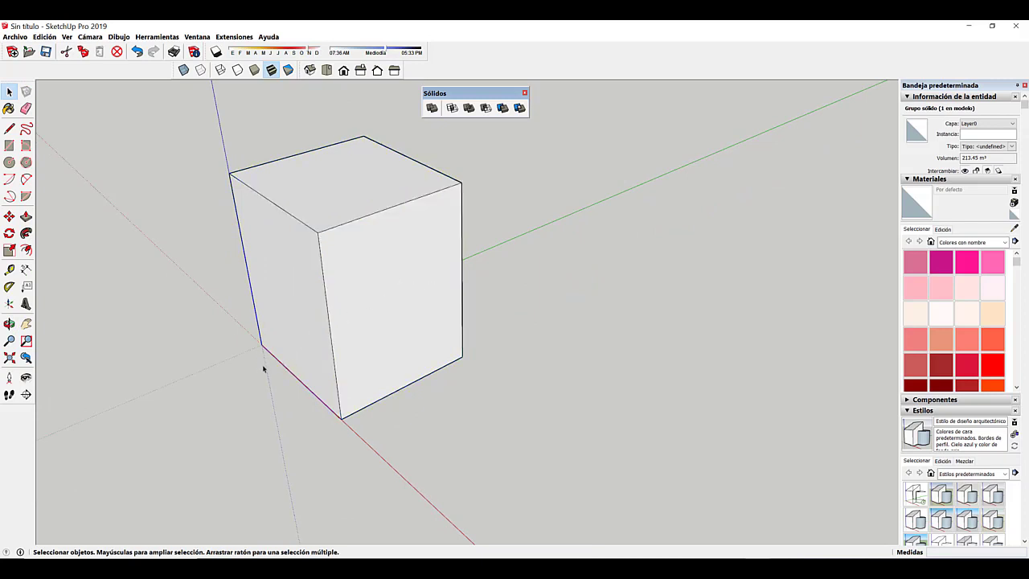
click(287, 319)
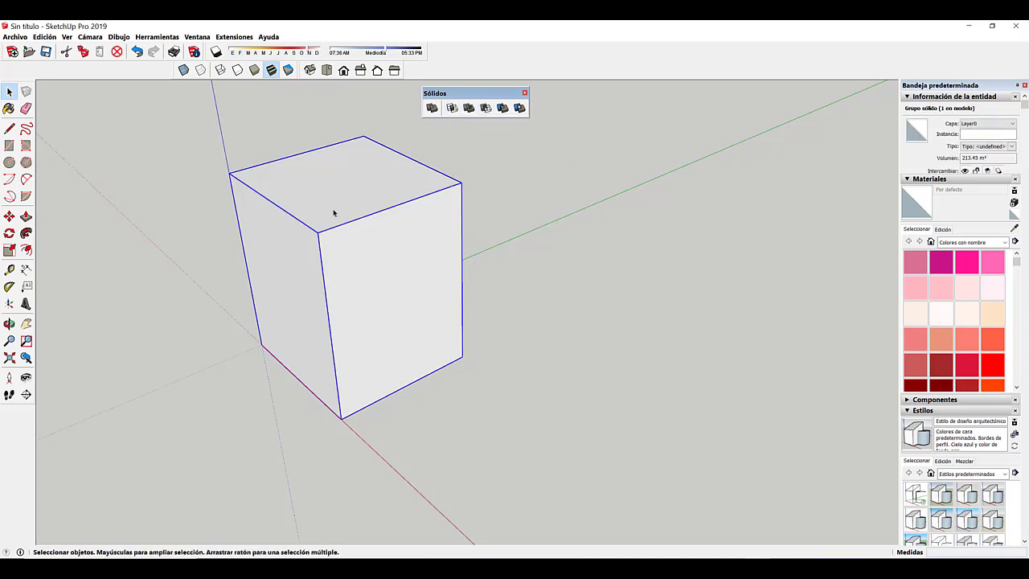
Copy the box group from its corner at the origin to the midpoint of its front bottom edge, about 6.24 m away.
key(m)
key(ctrl)
click(261, 344)
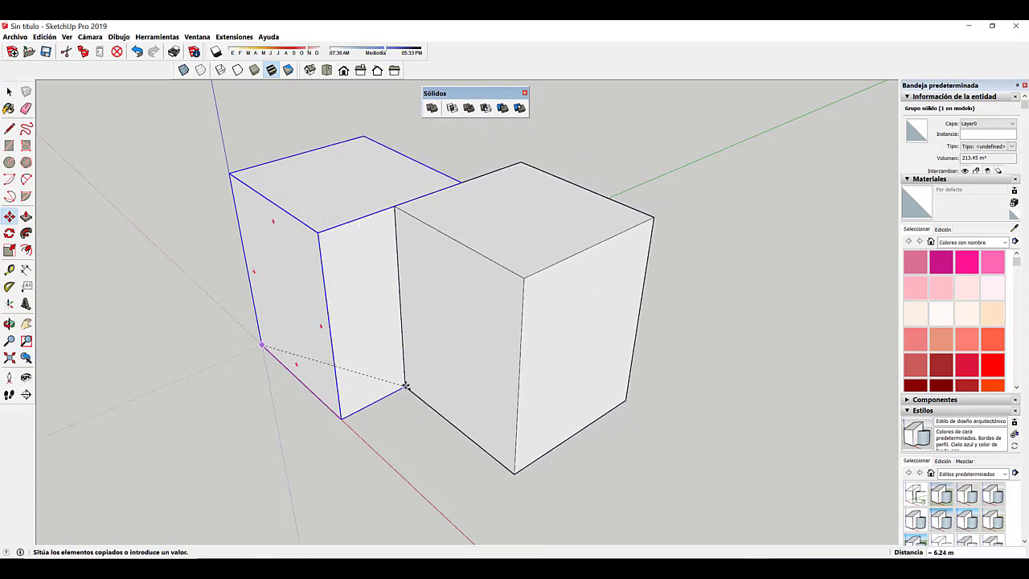
click(405, 387)
click(8, 93)
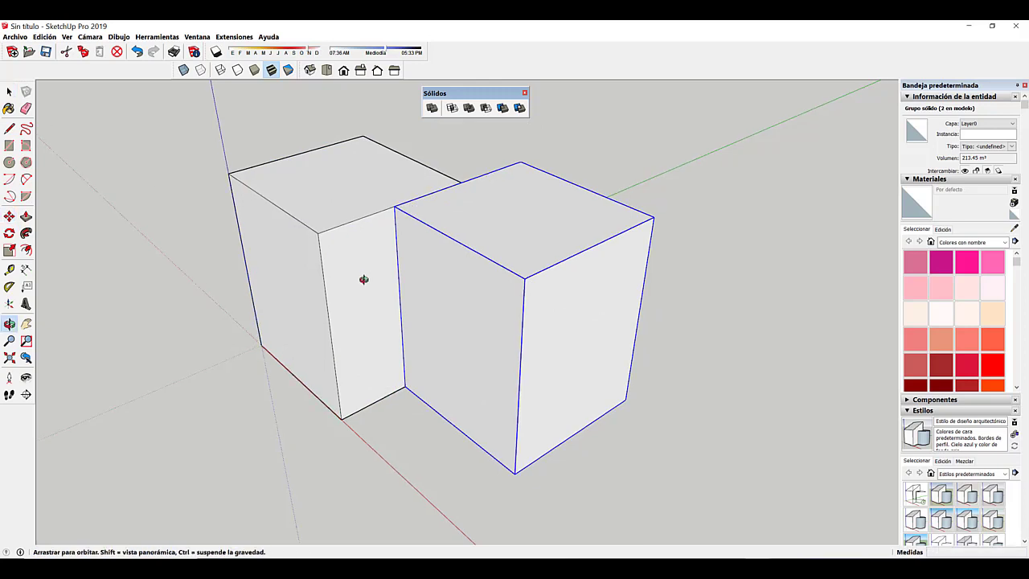
middle_drag(361, 278, 459, 280)
scroll(459, 280, up, 2)
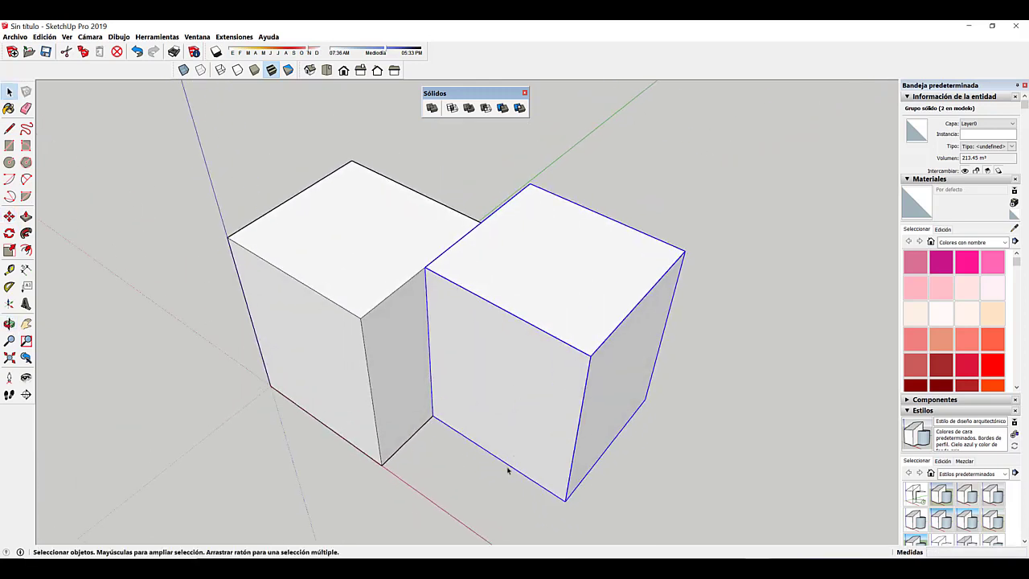
Move the copied box about 2.81 m, from its lower edge's midpoint to that edge's inner corner, so it overlaps the original, and deselect it.
key(m)
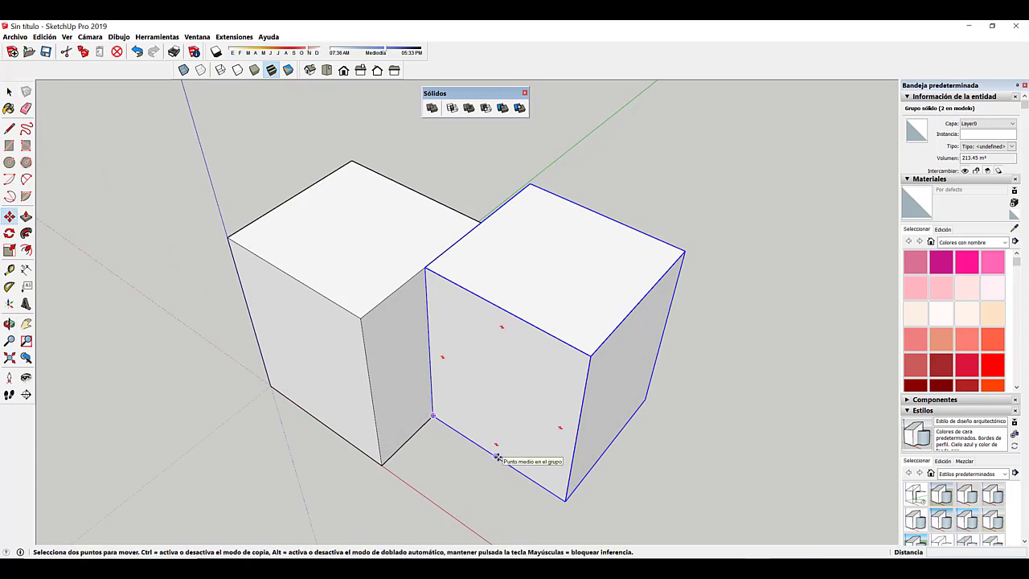
click(496, 458)
click(432, 417)
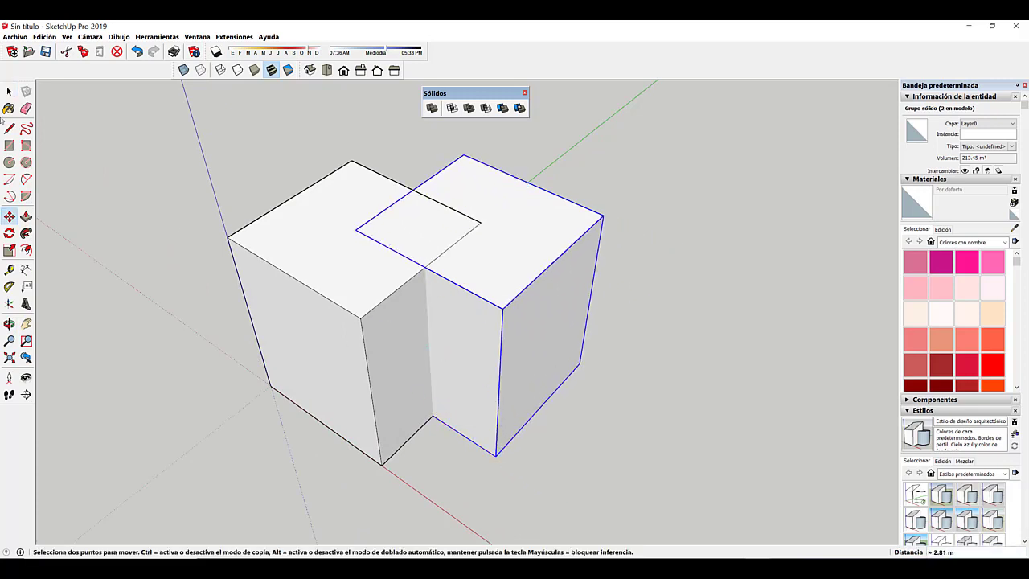
key(space)
middle_drag(336, 244, 606, 319)
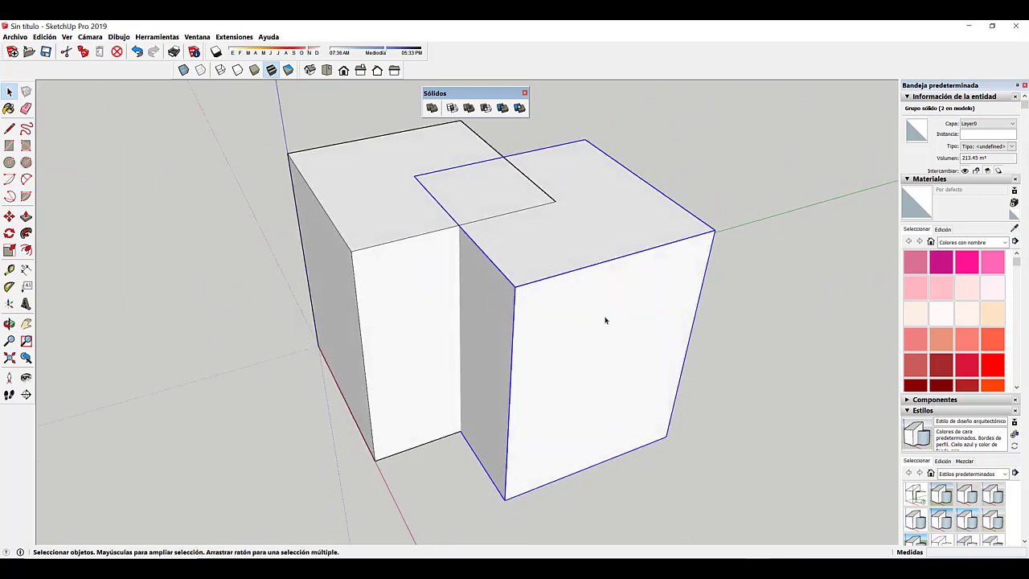
click(690, 340)
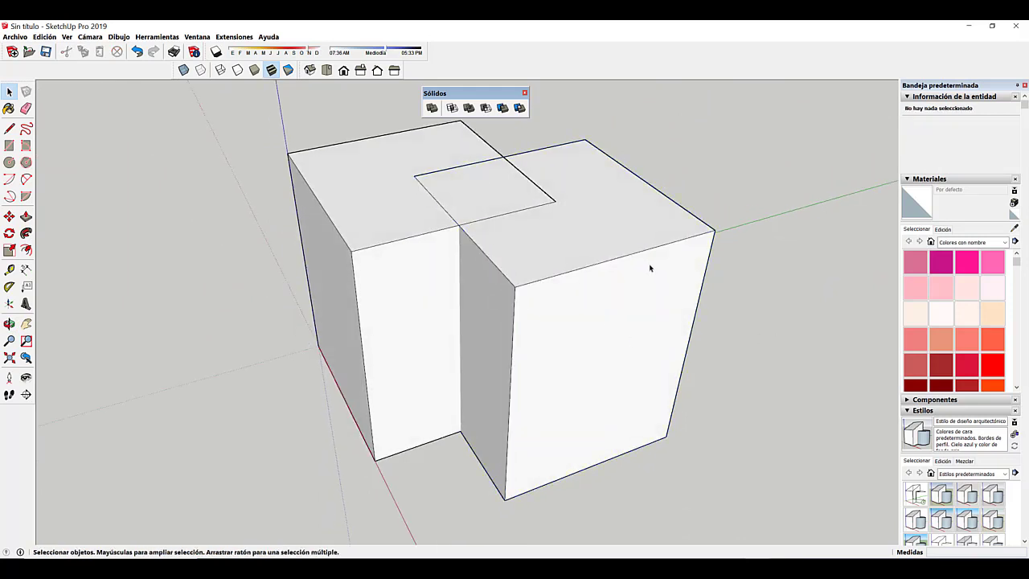
Select the two overlapping boxes in turn to check that they are separate solid groups.
click(452, 205)
middle_drag(421, 255, 499, 248)
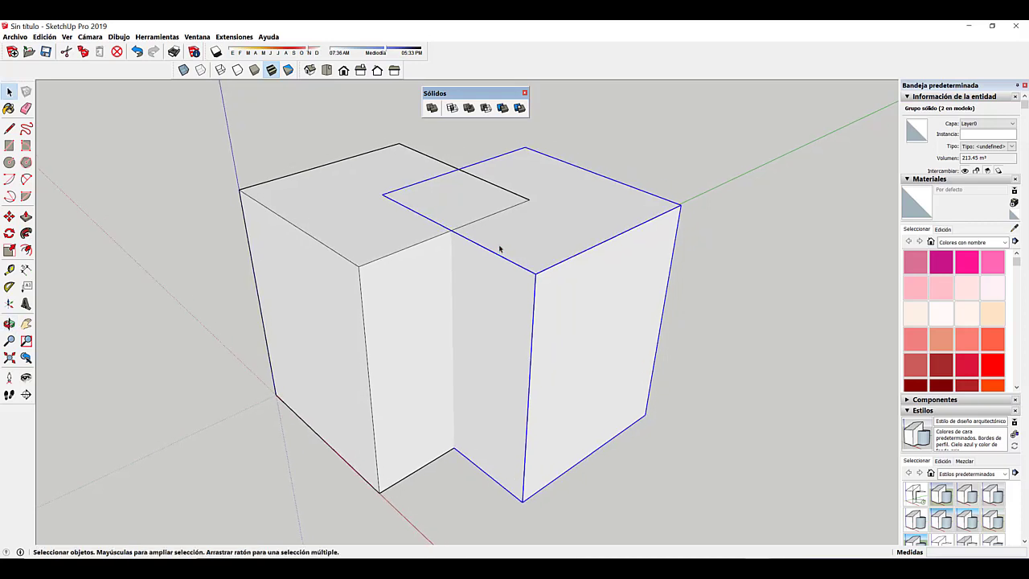
click(388, 235)
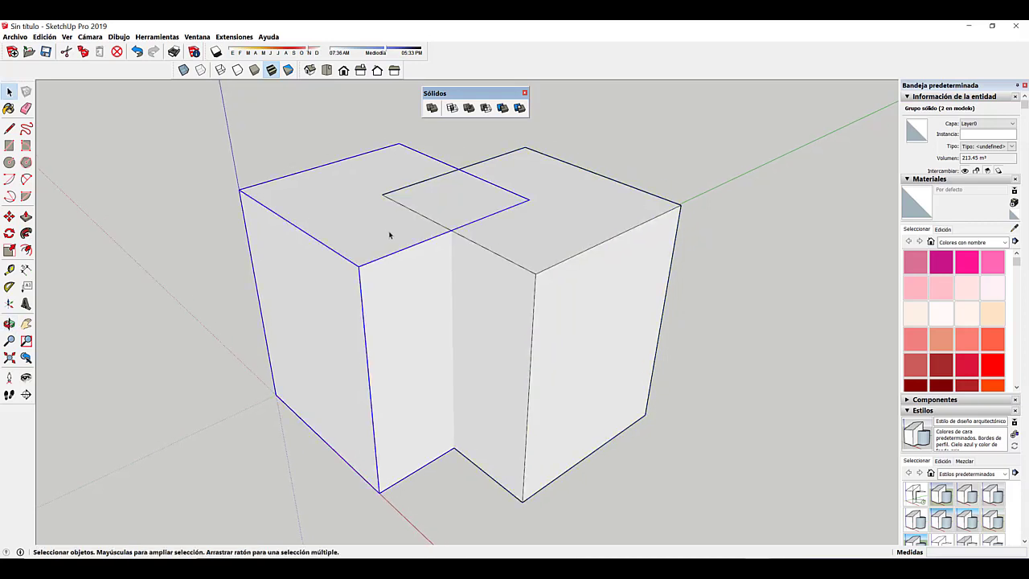
click(519, 237)
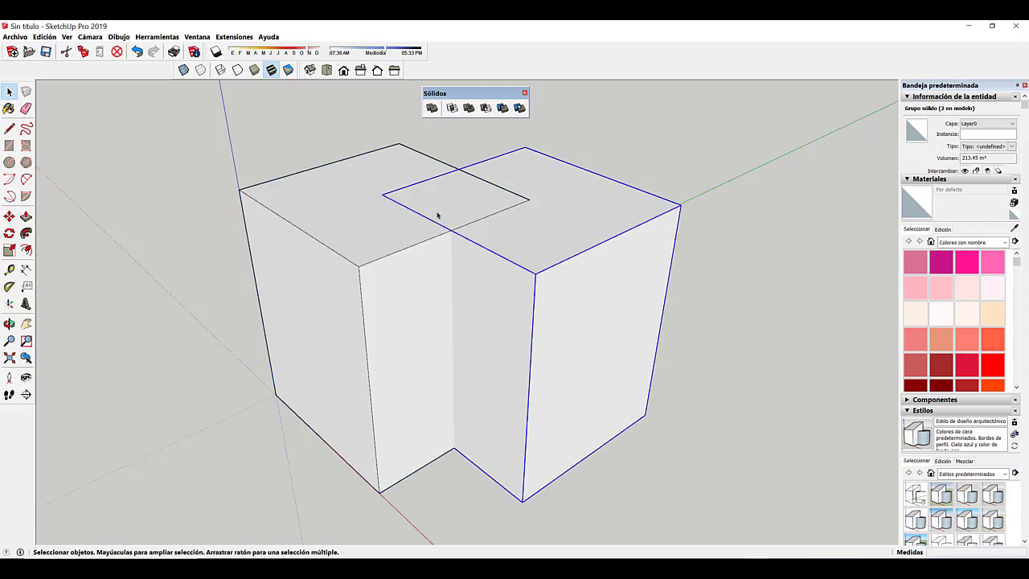
middle_drag(576, 227, 538, 241)
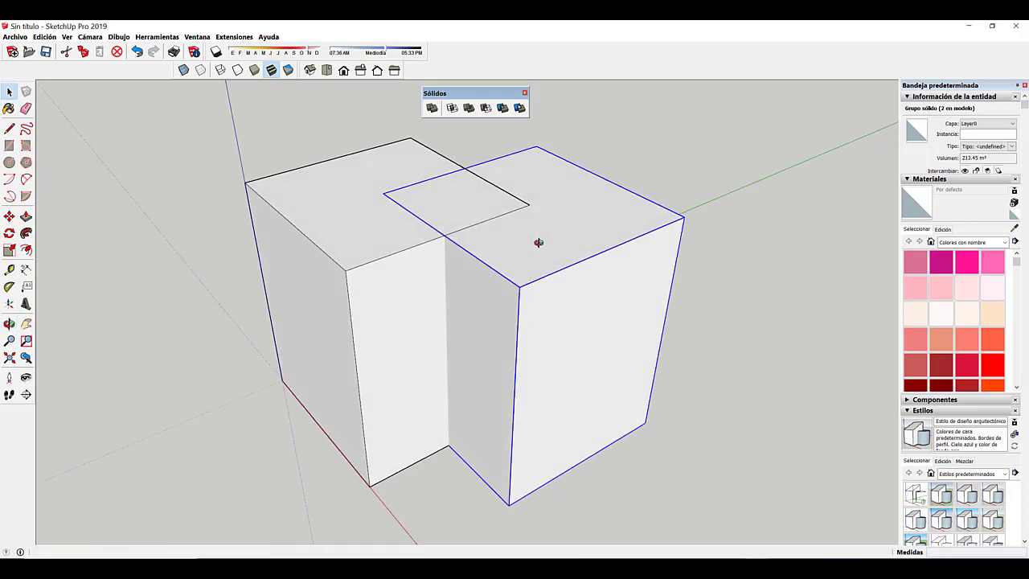
click(667, 178)
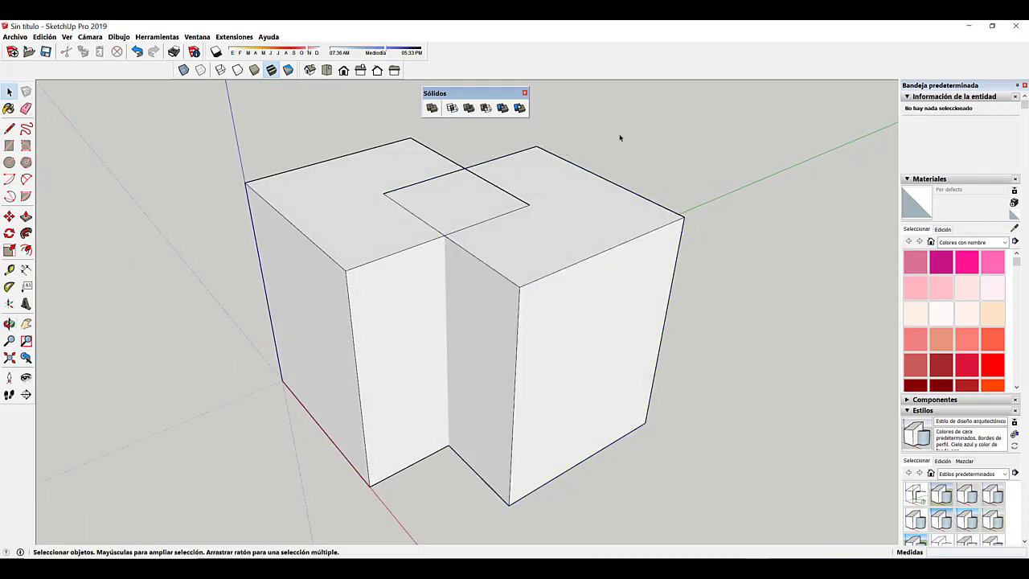
click(570, 254)
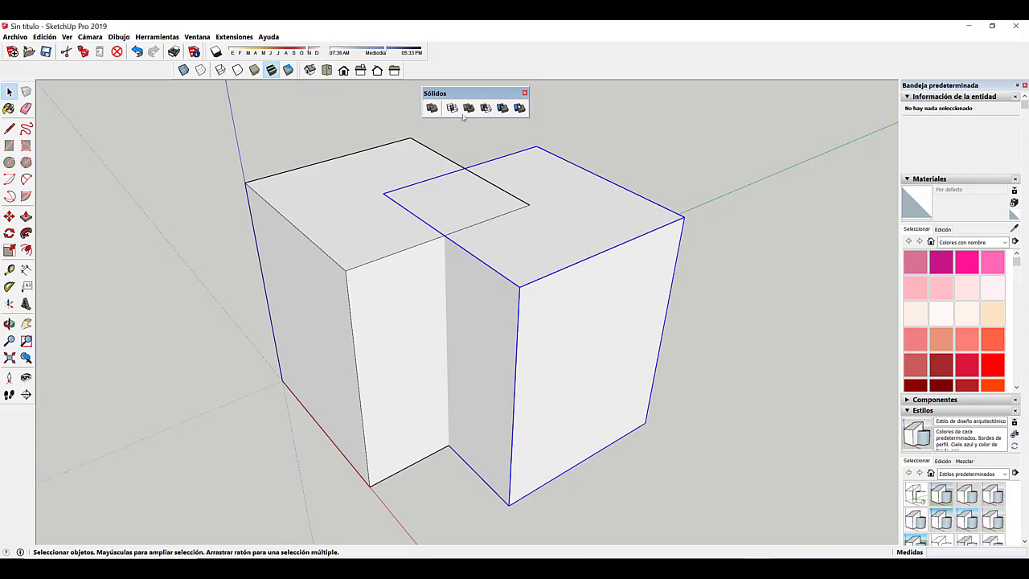
click(365, 201)
click(540, 220)
click(365, 192)
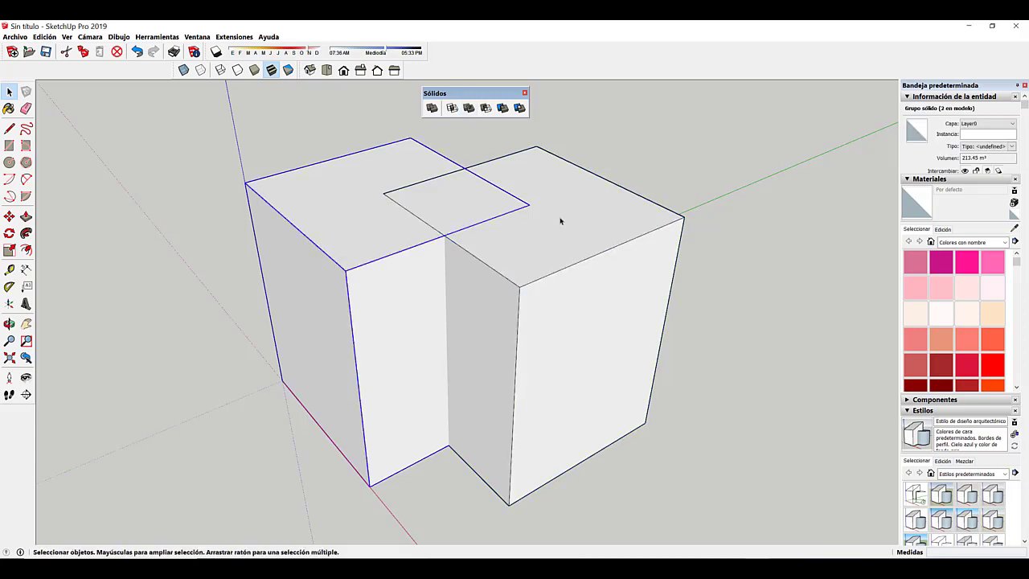
click(560, 220)
key(m)
click(541, 252)
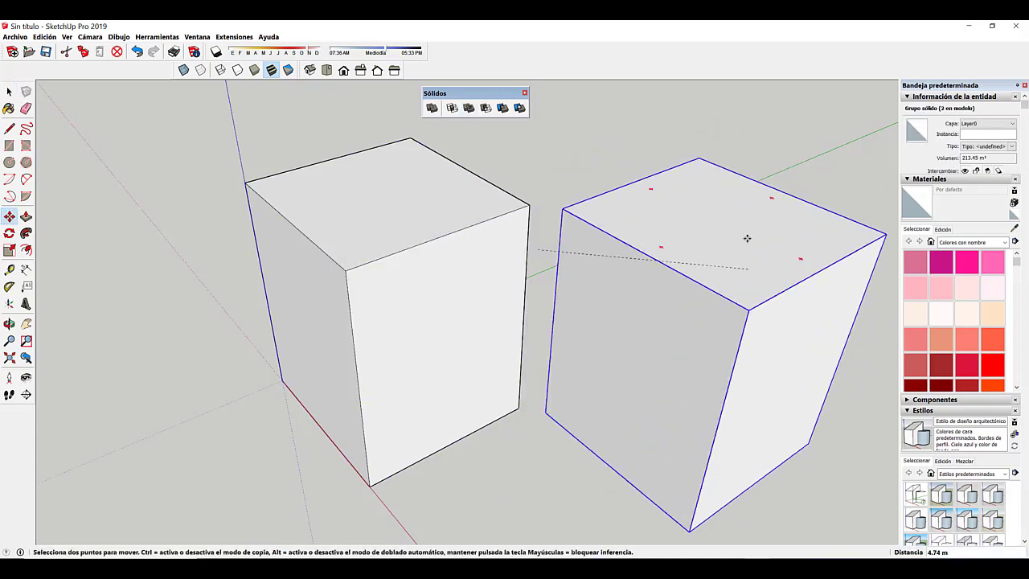
key(Escape)
click(9, 91)
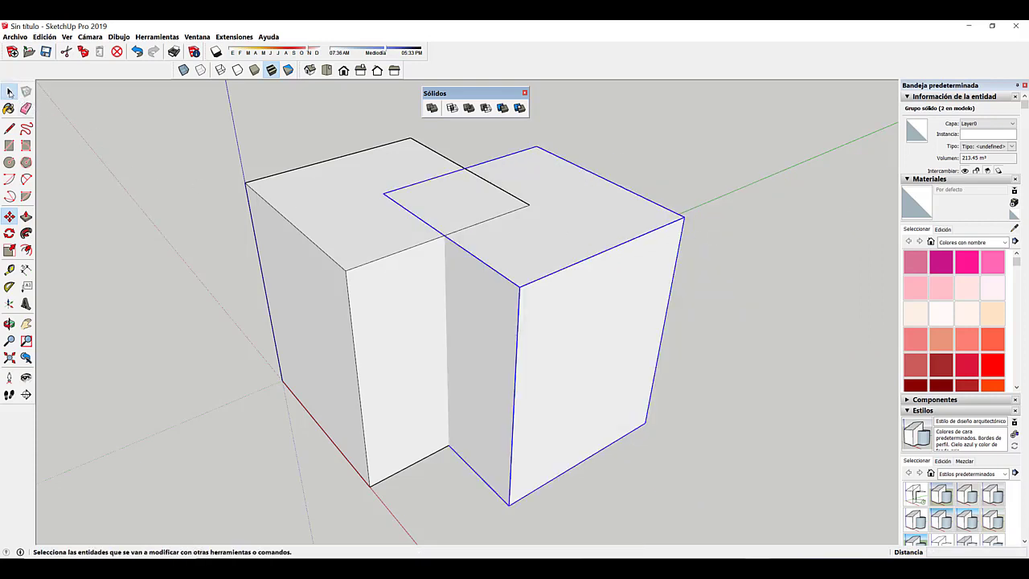
click(334, 222)
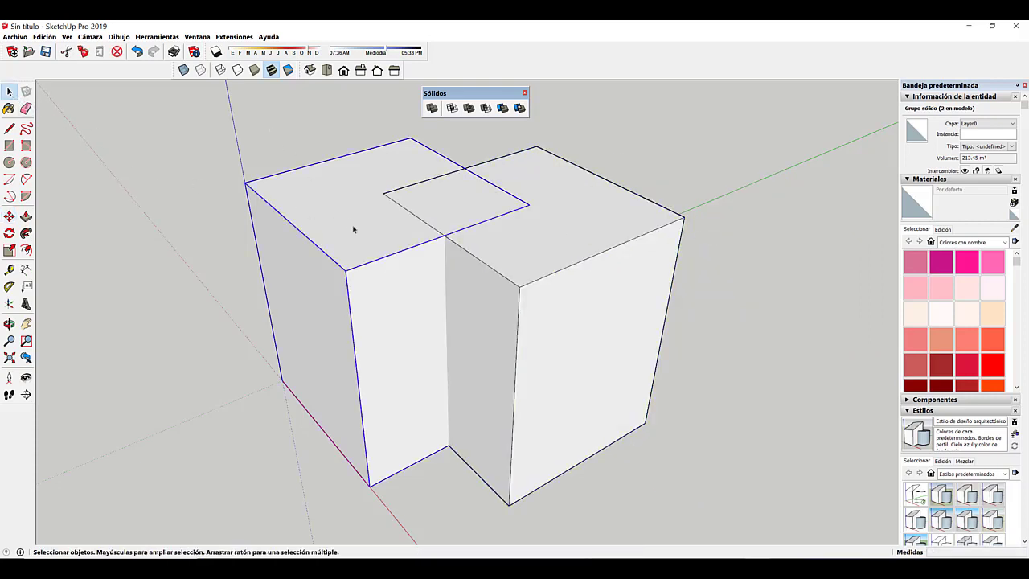
key(m)
click(355, 232)
key(Escape)
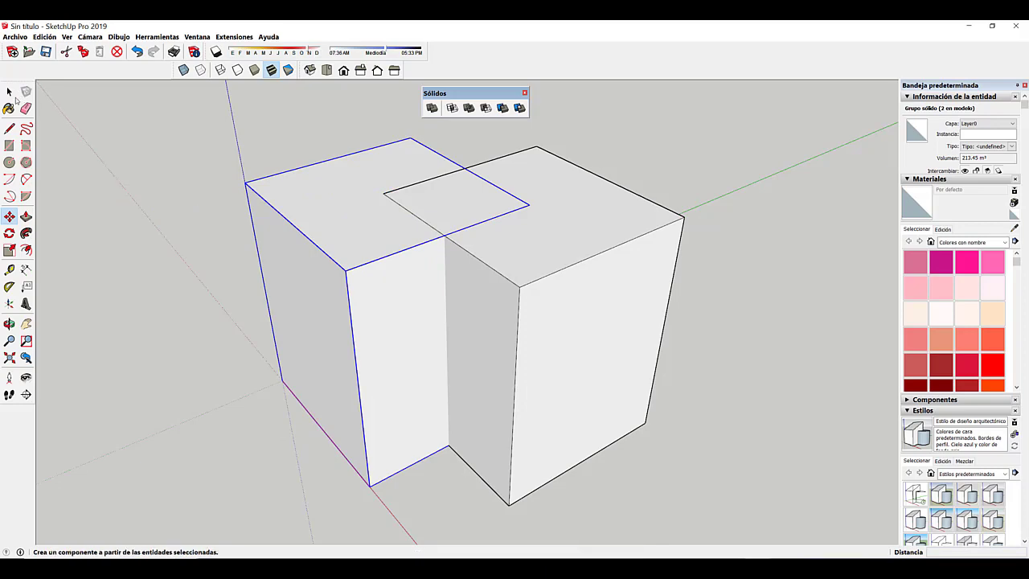
click(10, 91)
Select the copied box and examine where its top overlaps the original box.
click(543, 213)
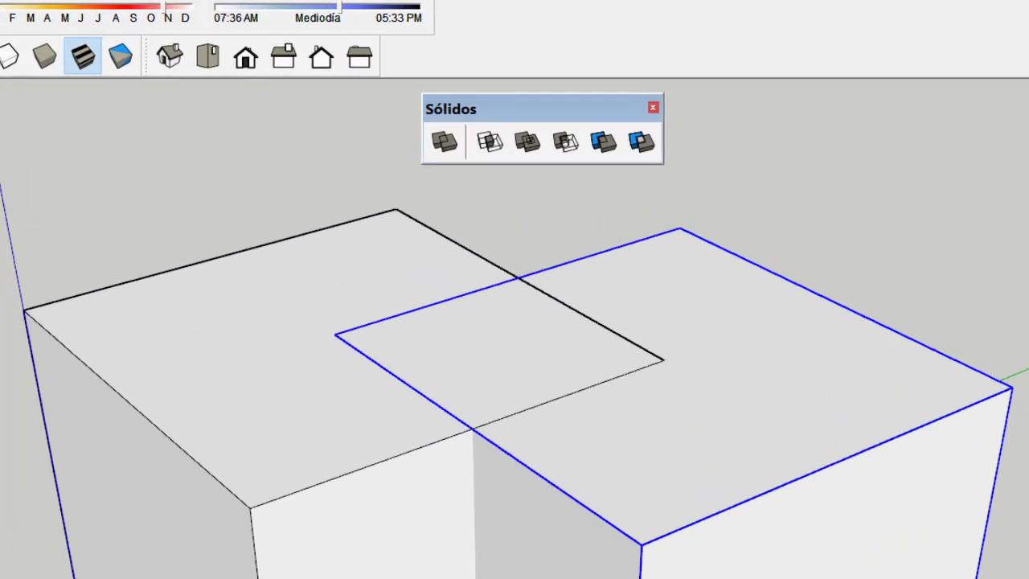
middle_drag(1015, 474, 929, 482)
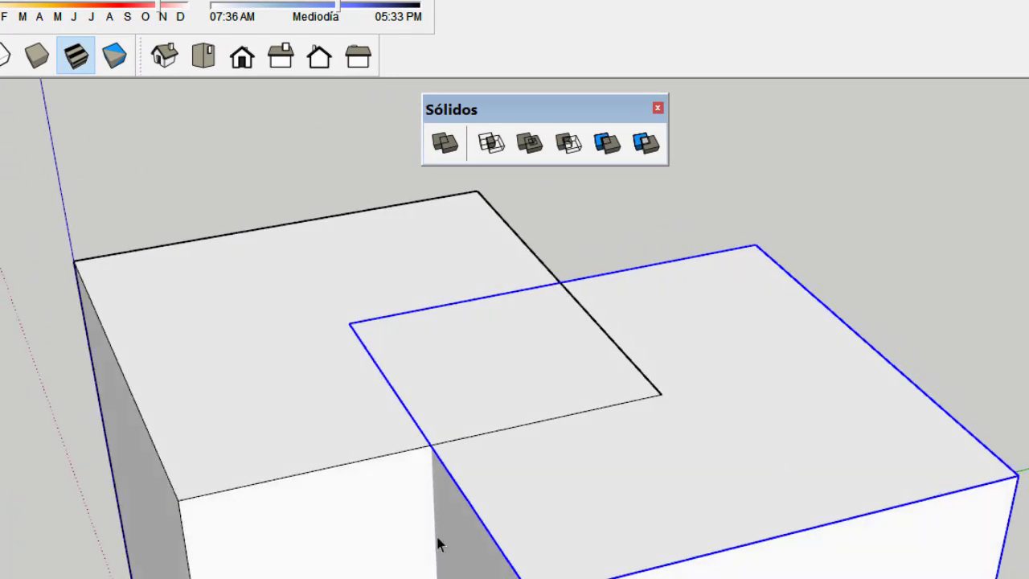
middle_drag(756, 476, 808, 471)
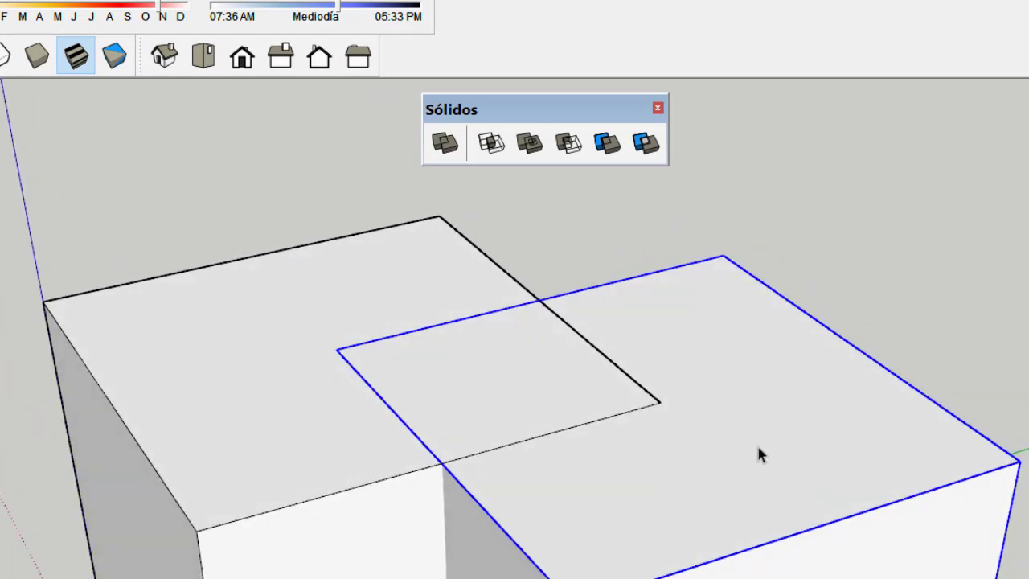
shift+middle_drag(730, 450, 769, 413)
scroll(599, 410, up, 1)
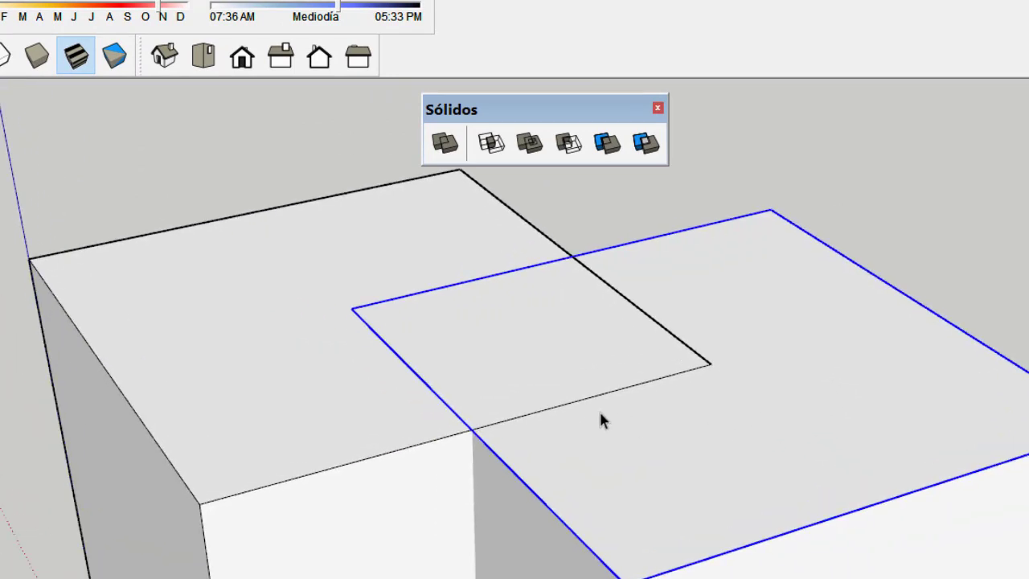
Unite the original box and its overlapping copy into one solid with the Union solid tool, and deselect the result.
shift+middle_drag(598, 410, 594, 422)
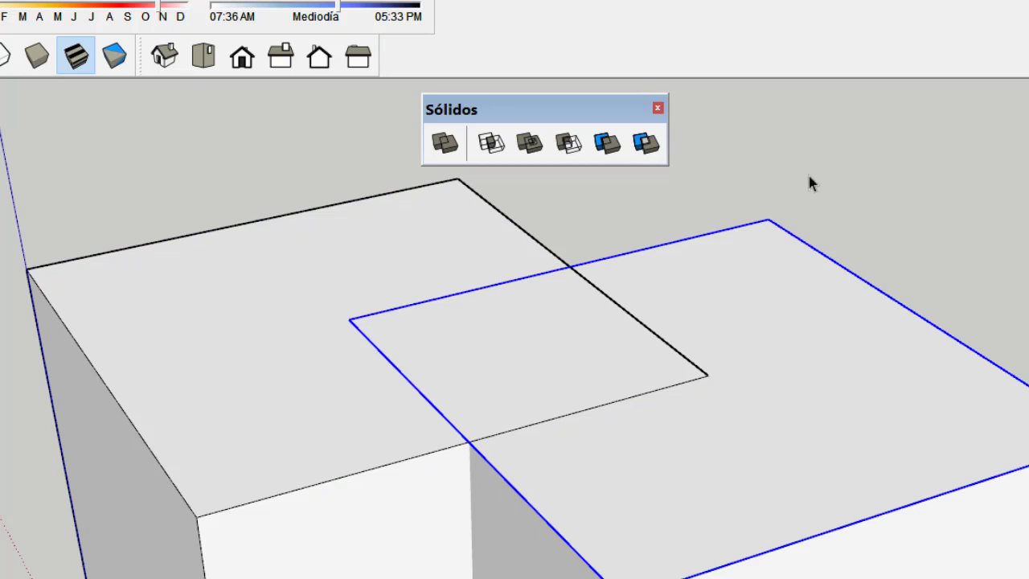
click(425, 223)
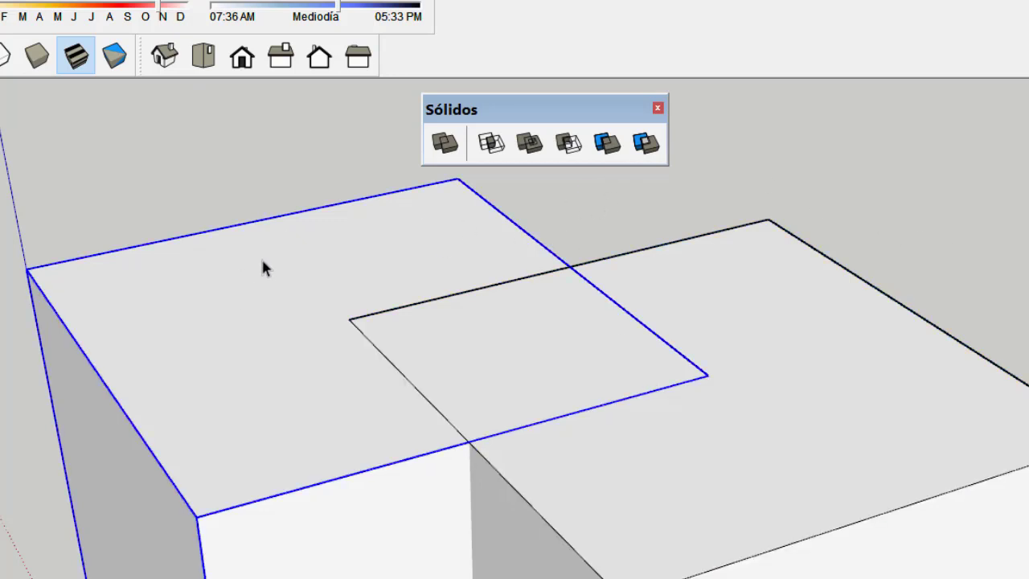
click(537, 138)
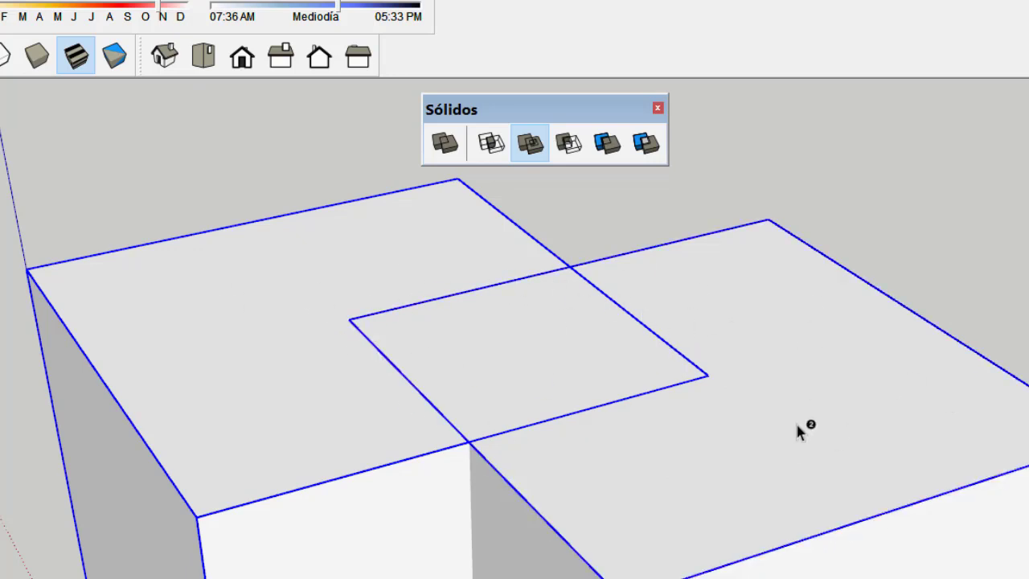
click(850, 339)
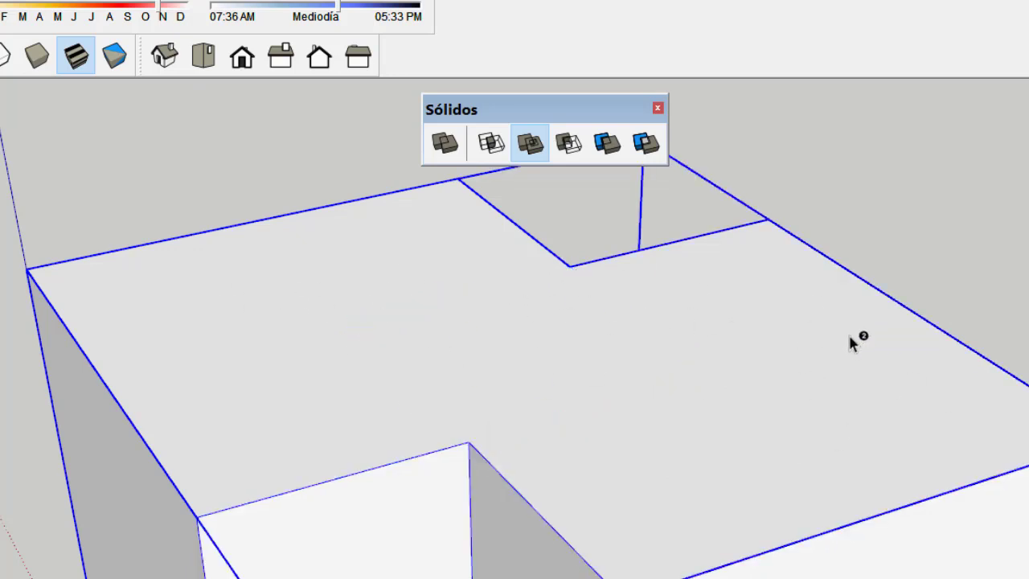
key(space)
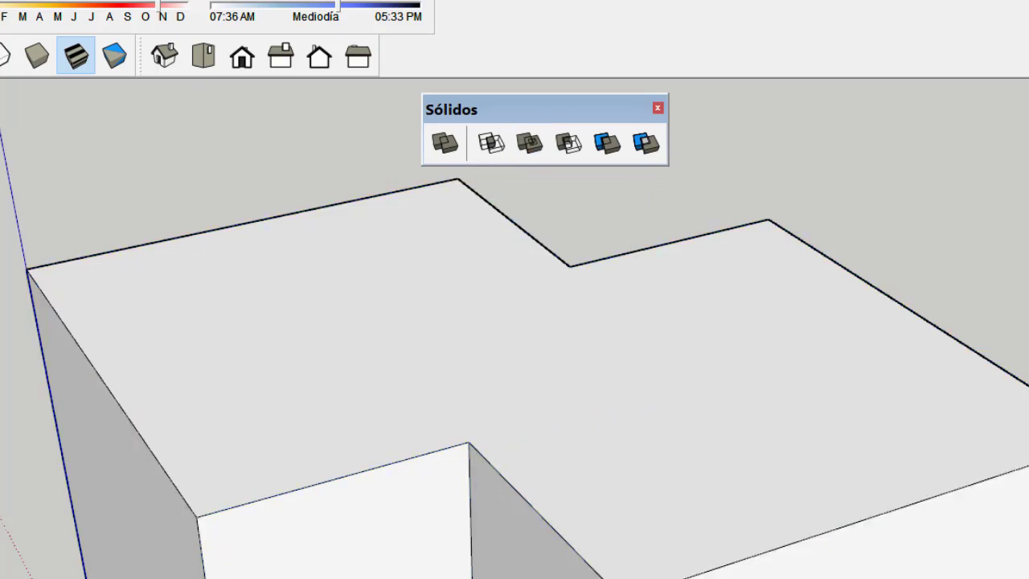
Try moving the united solid as a single group, cancel the move and deselect the solid.
scroll(73, 346, down, 1)
middle_drag(73, 346, 313, 410)
click(318, 424)
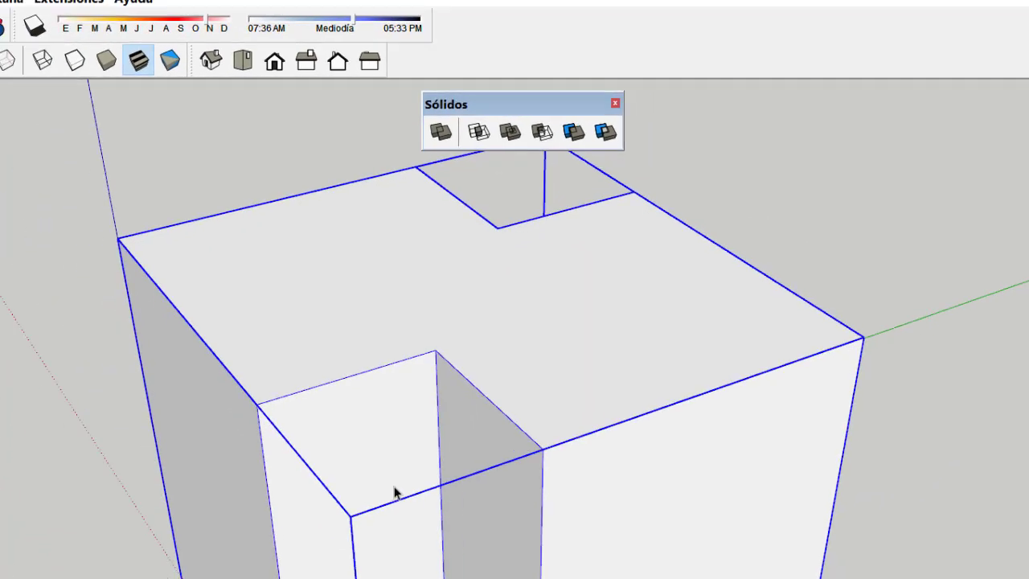
key(m)
click(418, 333)
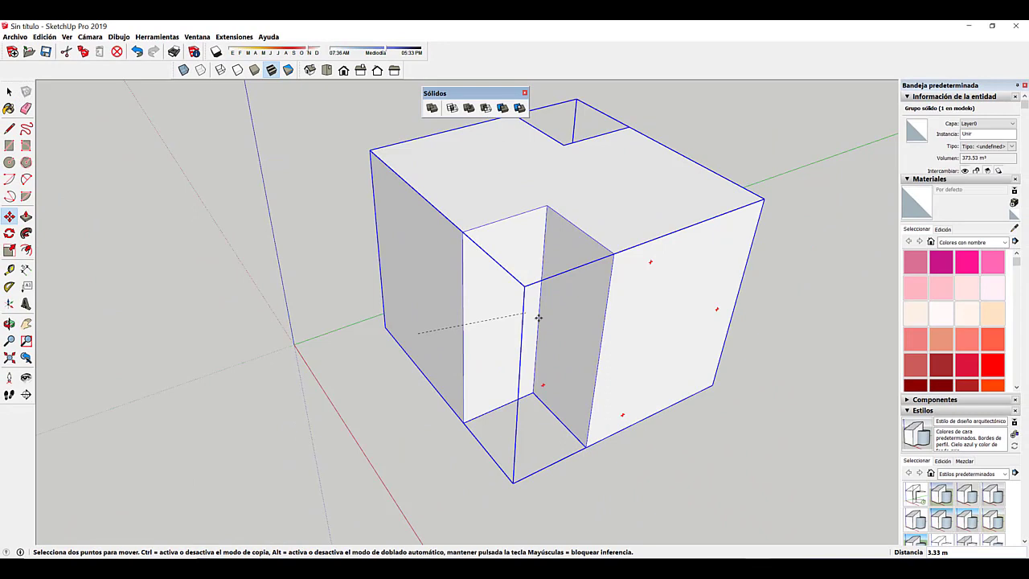
key(Escape)
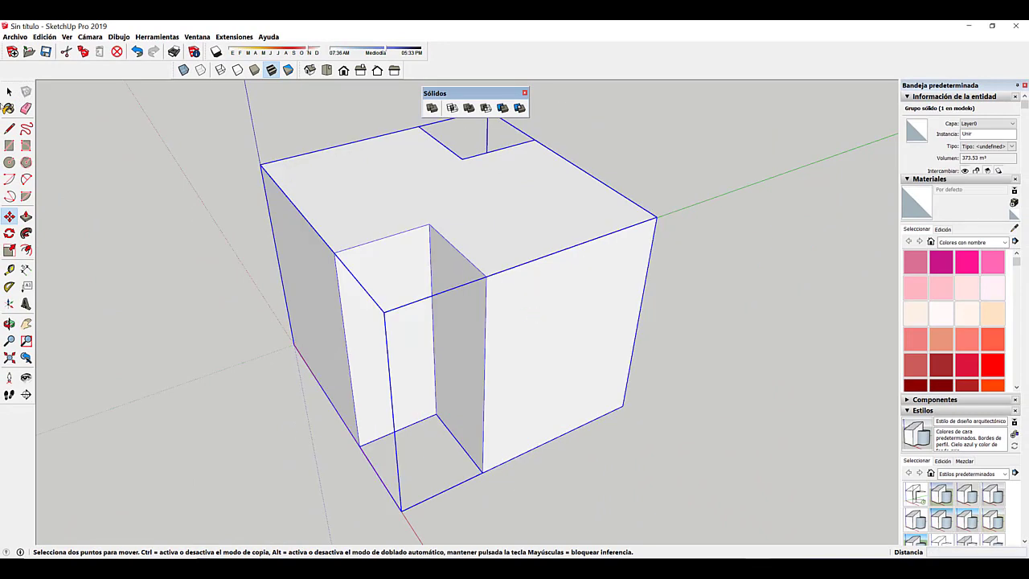
click(9, 91)
middle_drag(358, 211, 272, 176)
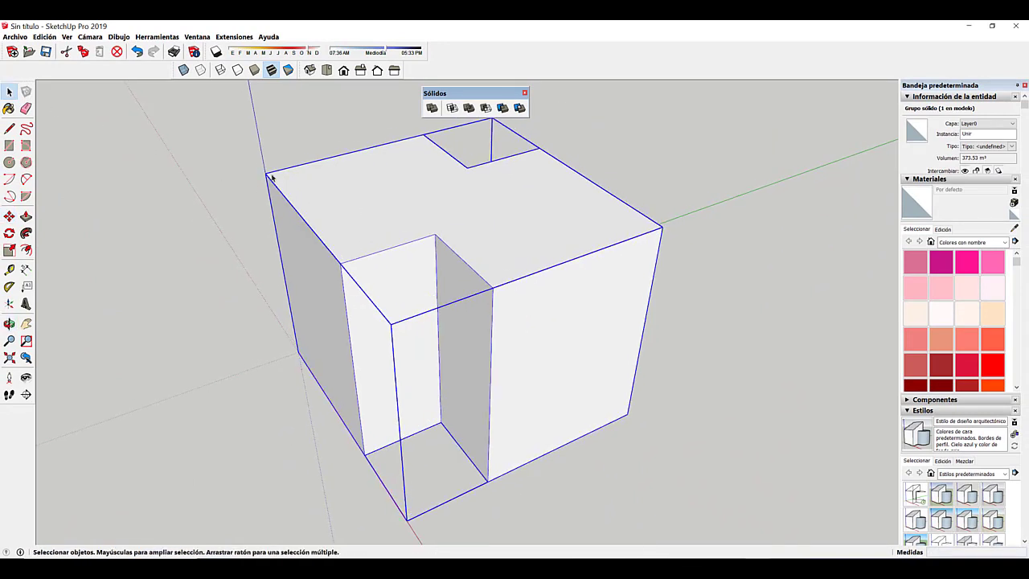
click(279, 159)
Examine the united solid's notched outline and undo the union of the two boxes.
scroll(422, 202, up, 1)
mouse_move(422, 202)
middle_down()
mouse_move(413, 185)
mouse_move(214, 161)
mouse_move(221, 127)
mouse_move(416, 145)
mouse_move(448, 191)
mouse_move(441, 208)
middle_up()
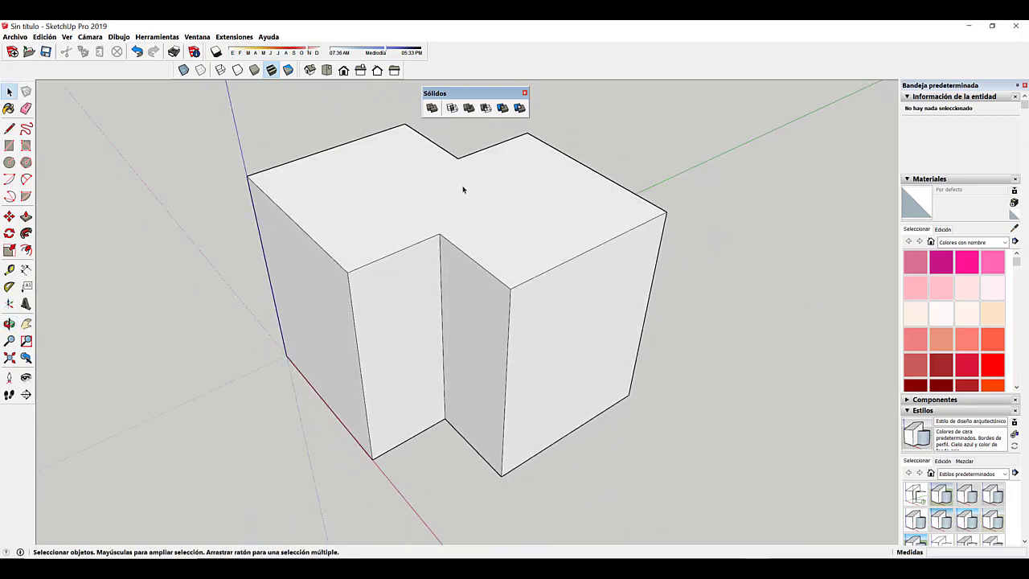
scroll(434, 185, up, 2)
middle_drag(406, 178, 347, 175)
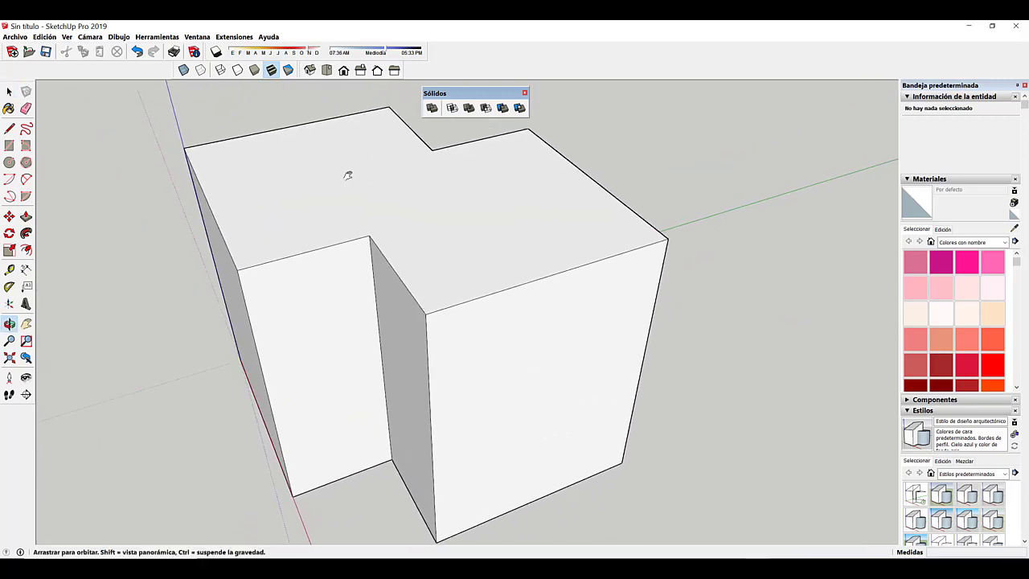
scroll(352, 177, down, 2)
middle_drag(477, 214, 283, 157)
scroll(282, 157, up, 3)
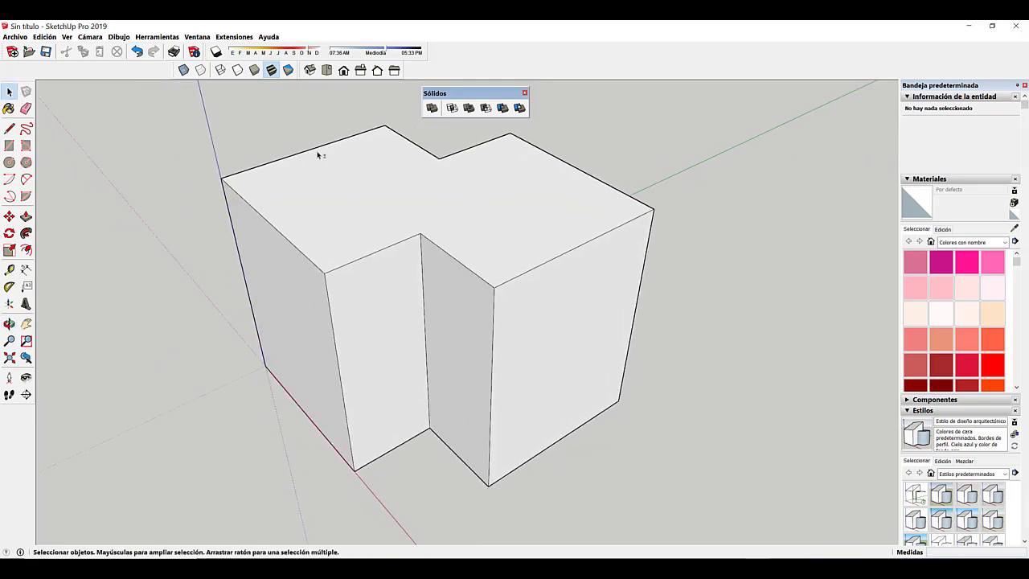
click(137, 52)
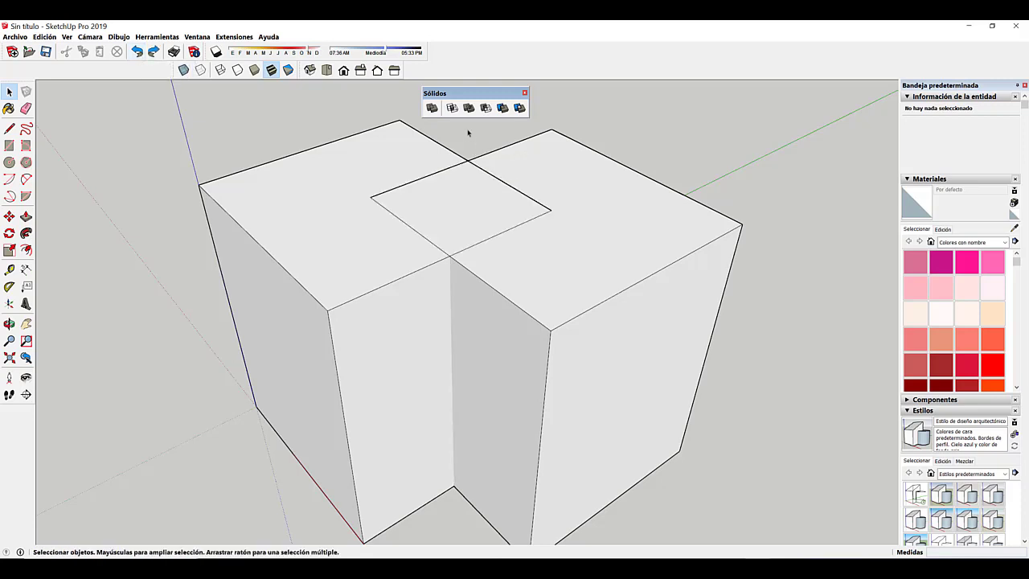
Subtract the copied box from the original box with the Subtract solid tool, and deselect the result.
middle_drag(545, 227, 515, 225)
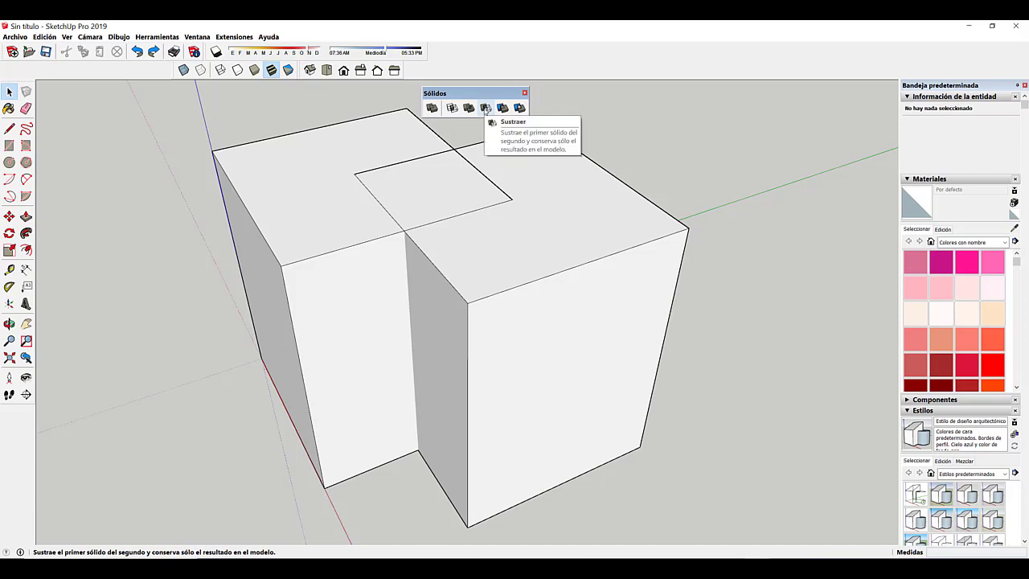
middle_drag(587, 184, 558, 185)
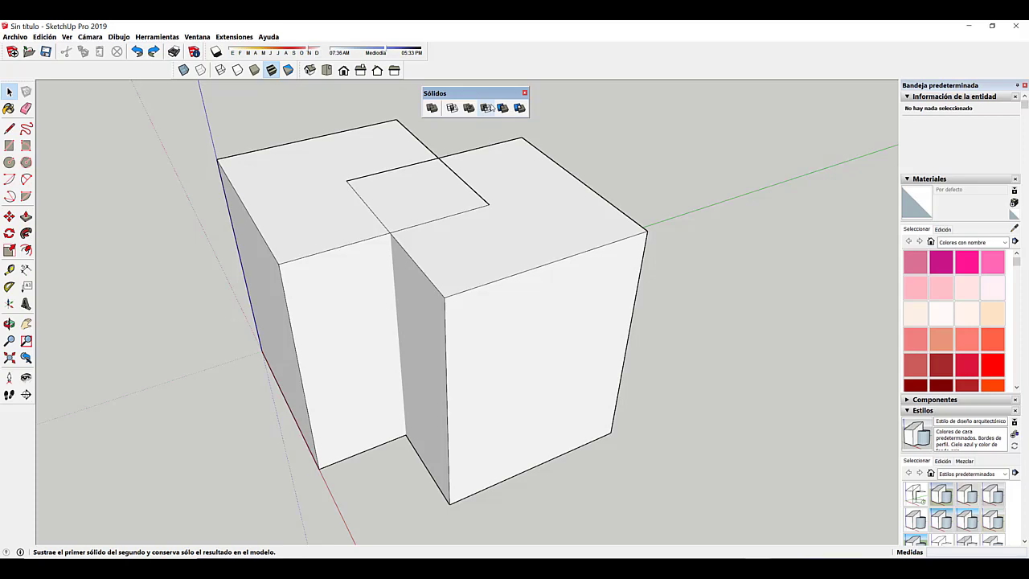
middle_drag(265, 163, 437, 227)
click(520, 217)
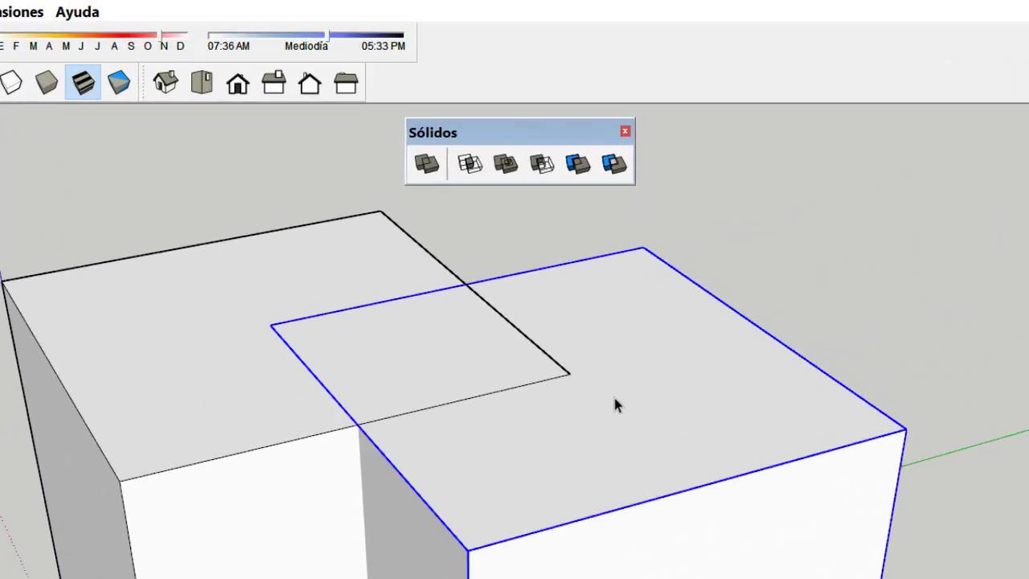
click(551, 169)
click(346, 274)
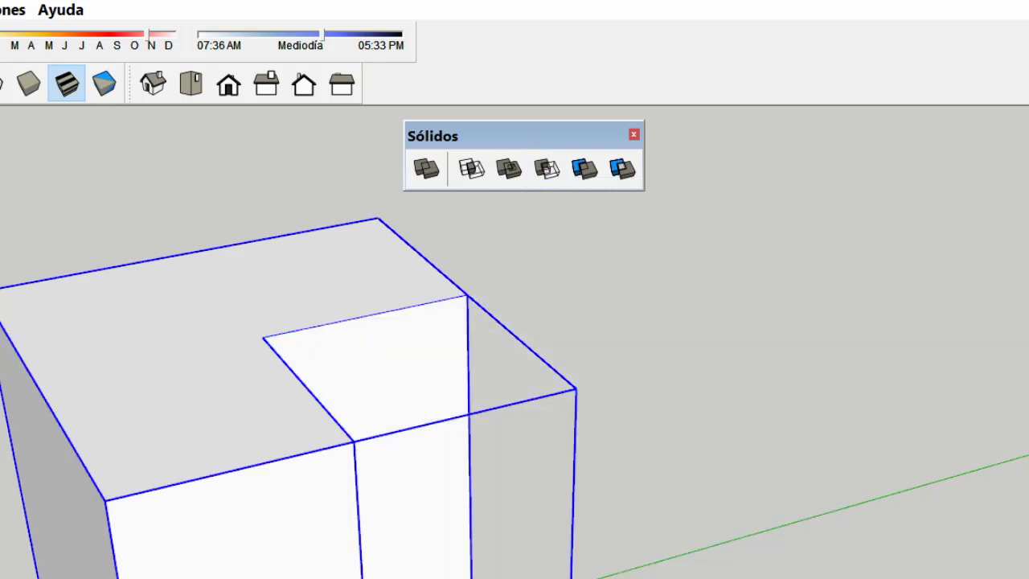
click(781, 450)
Examine the notch cut into the original box and undo the subtraction.
middle_drag(780, 451, 249, 436)
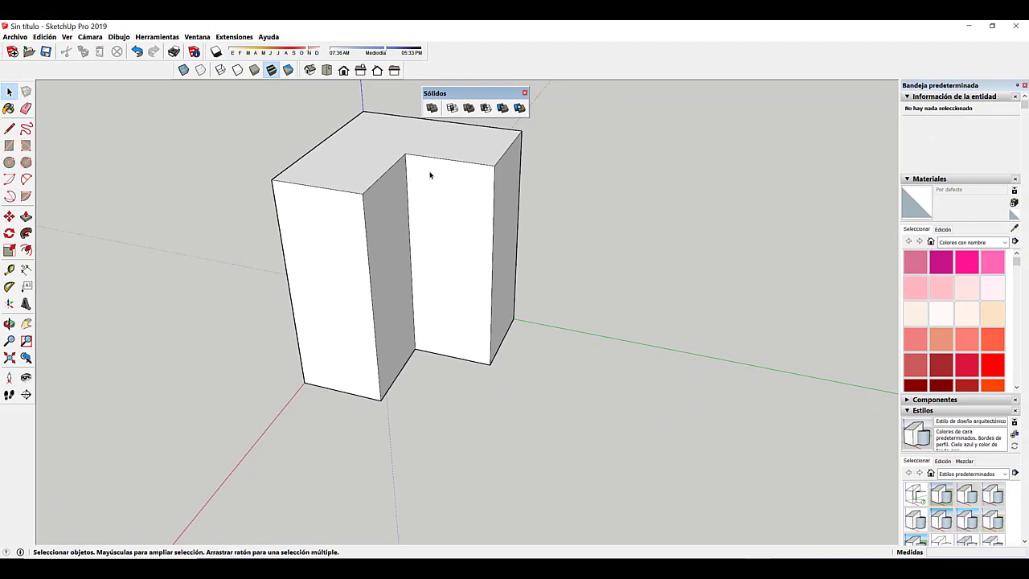
middle_drag(493, 247, 459, 271)
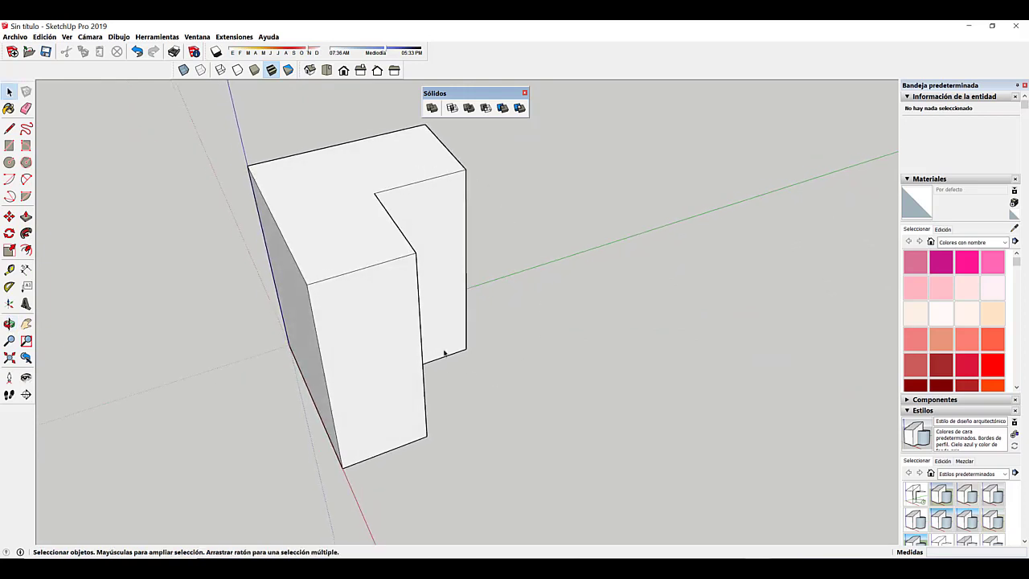
middle_drag(463, 303, 385, 157)
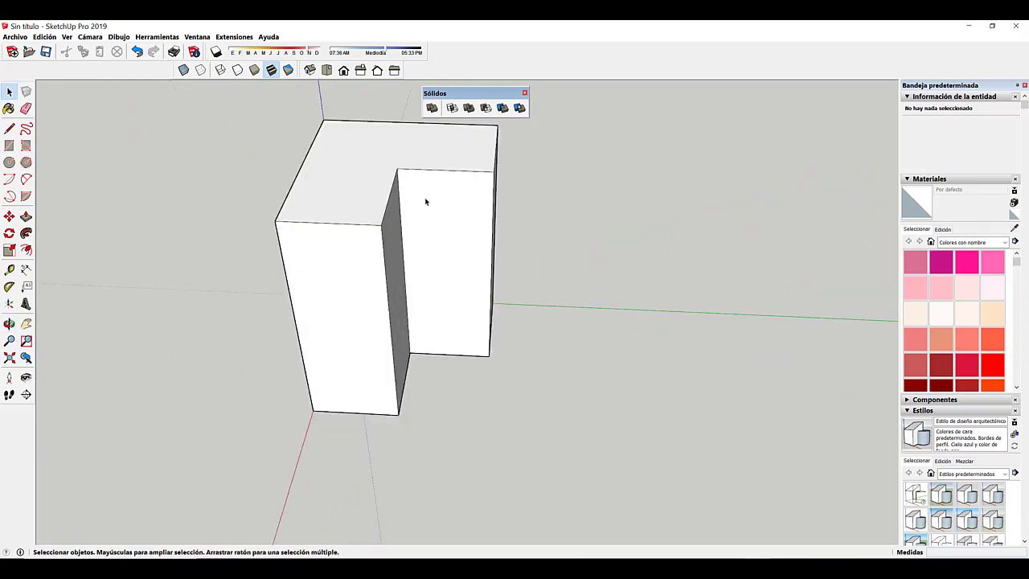
middle_drag(422, 201, 517, 275)
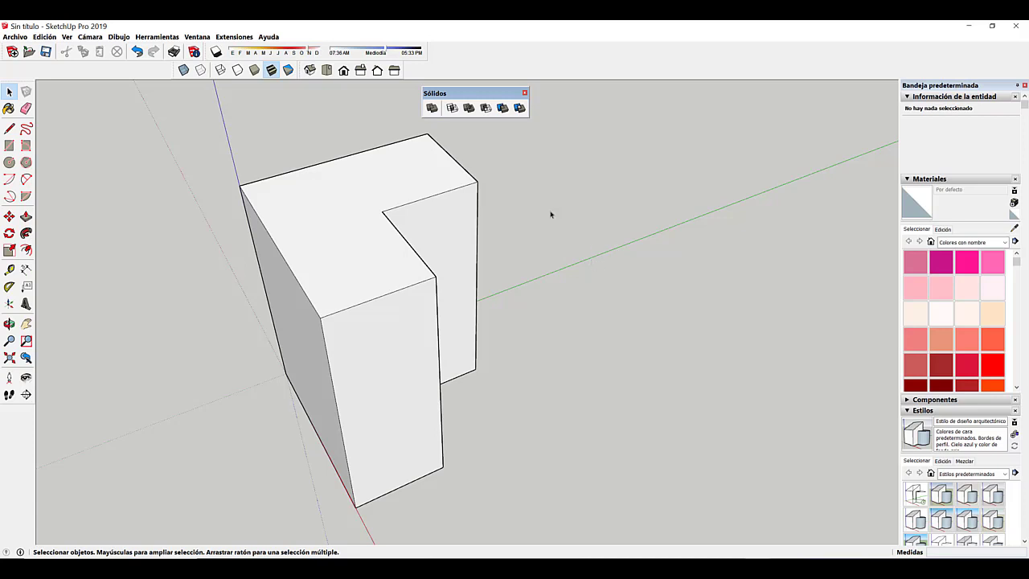
key(ctrl+z)
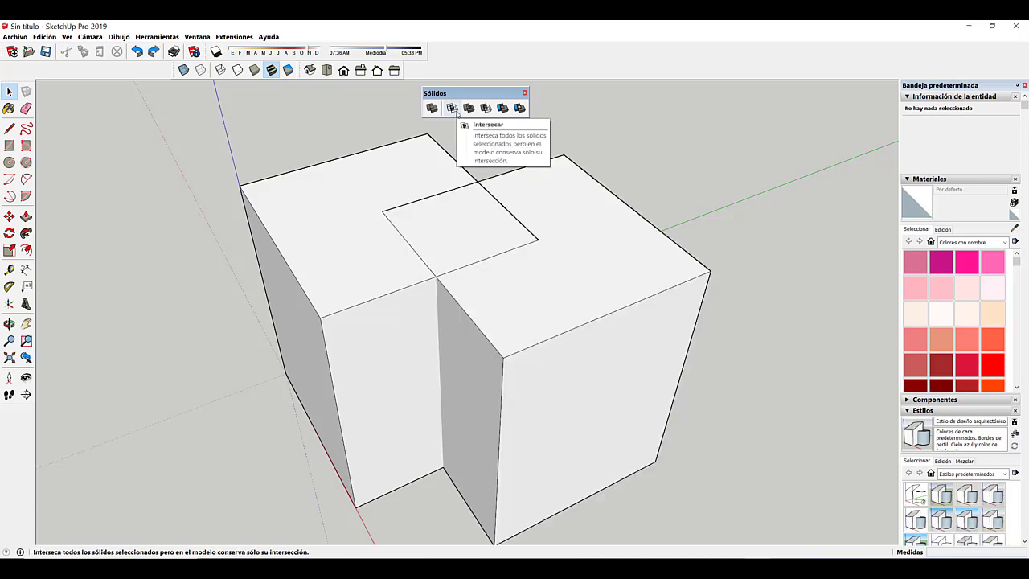
Intersect the copied box with the original box to keep only their overlapping volume.
middle_drag(482, 141, 505, 177)
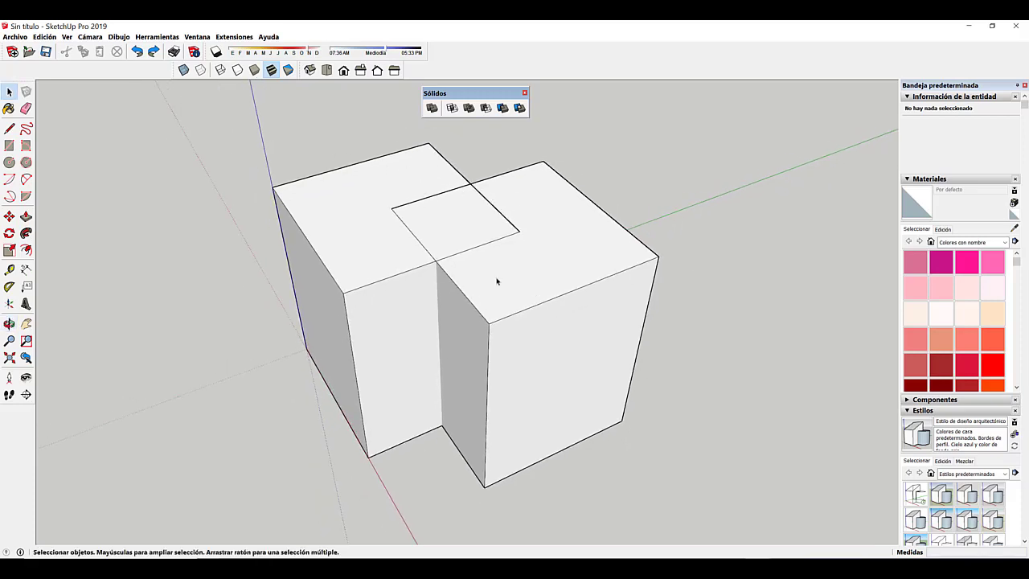
click(536, 212)
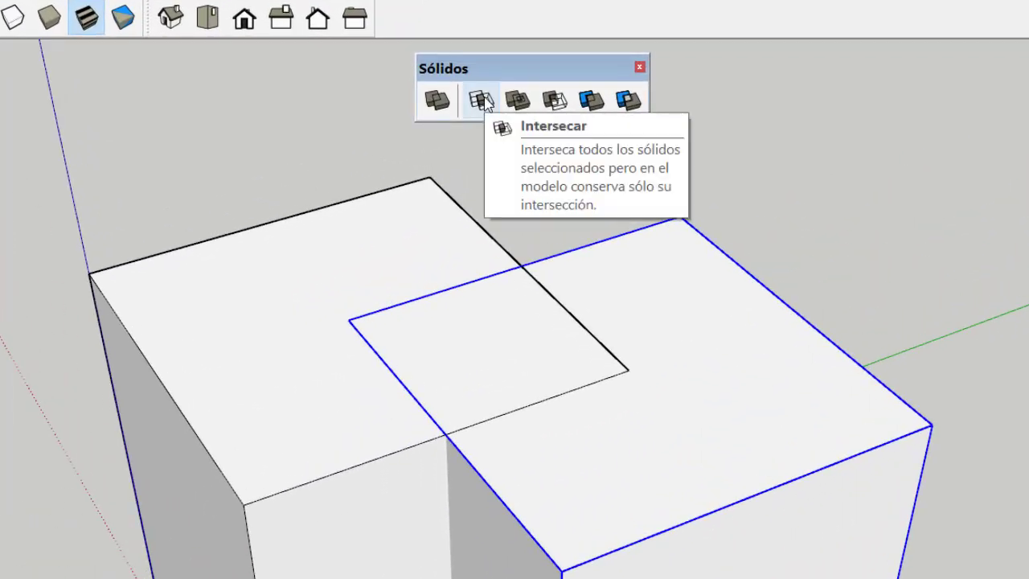
click(486, 100)
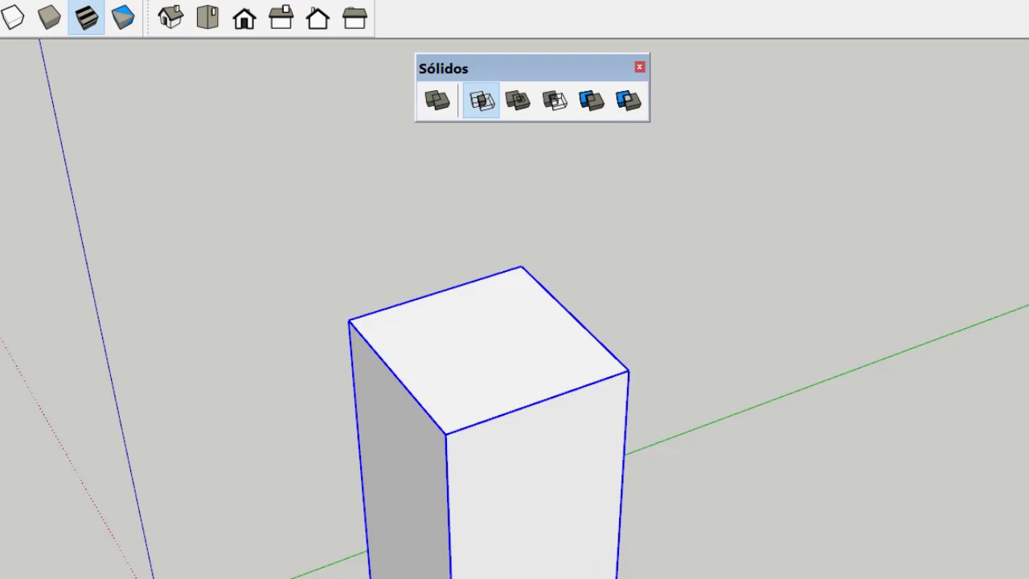
Examine the solid left by the intersection and undo the operation to bring both boxes back.
scroll(131, 289, up, 2)
shift+middle_drag(131, 289, 13, 252)
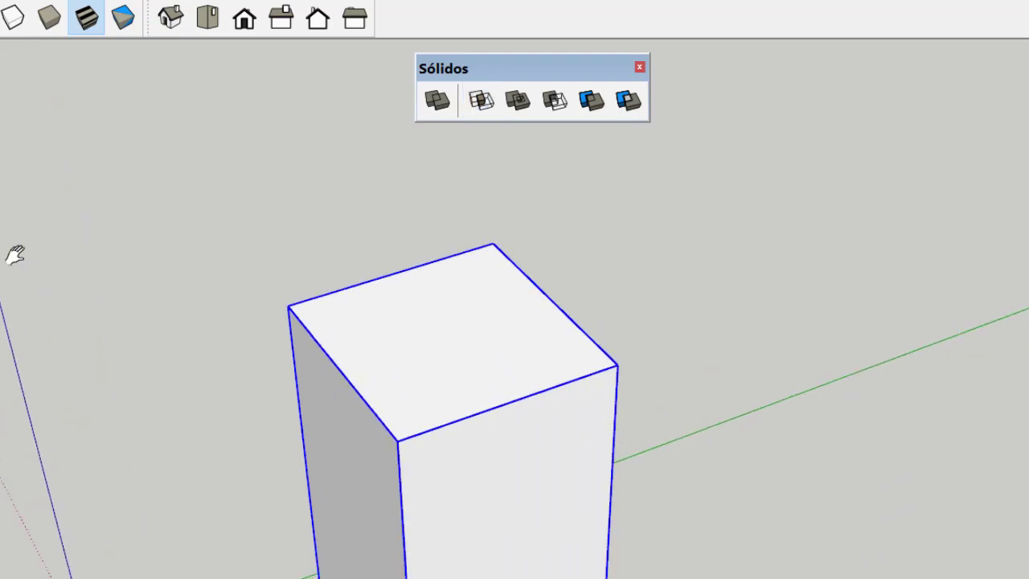
scroll(456, 423, up, 2)
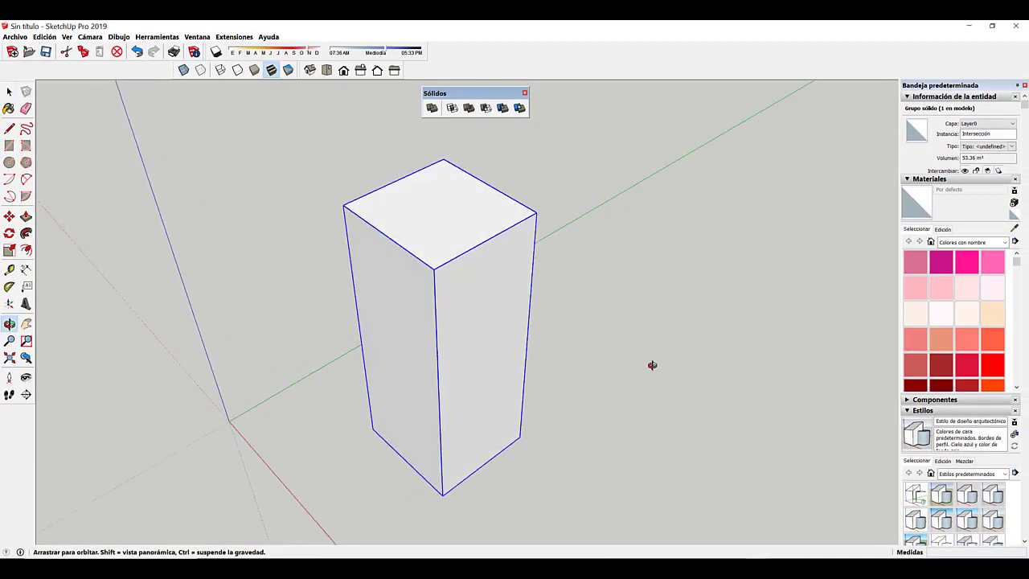
mouse_move(652, 363)
middle_down()
mouse_move(697, 378)
mouse_move(696, 362)
mouse_move(602, 375)
mouse_move(455, 368)
mouse_move(490, 340)
mouse_move(504, 365)
middle_up()
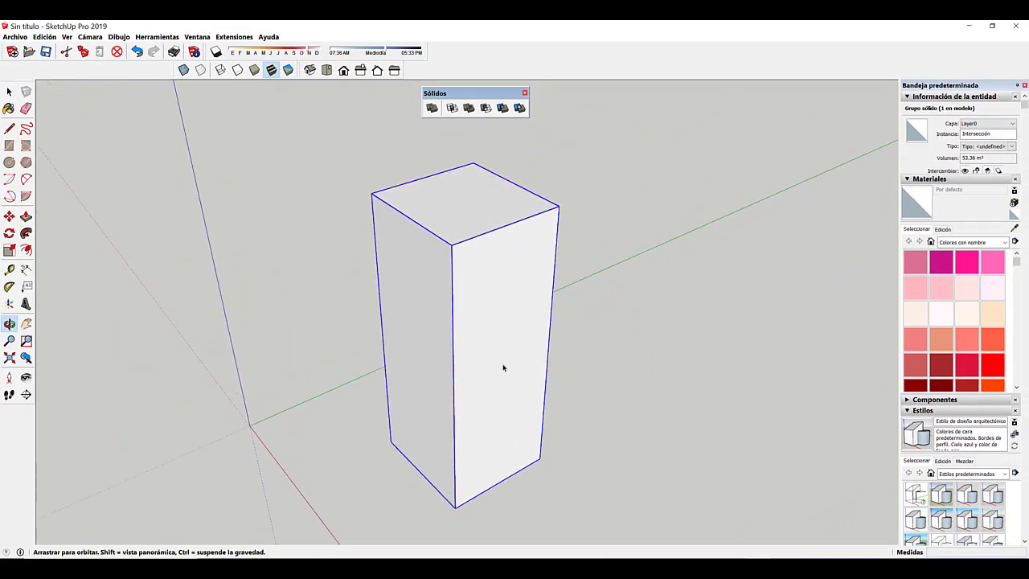
key(ctrl+z)
scroll(543, 242, down, 4)
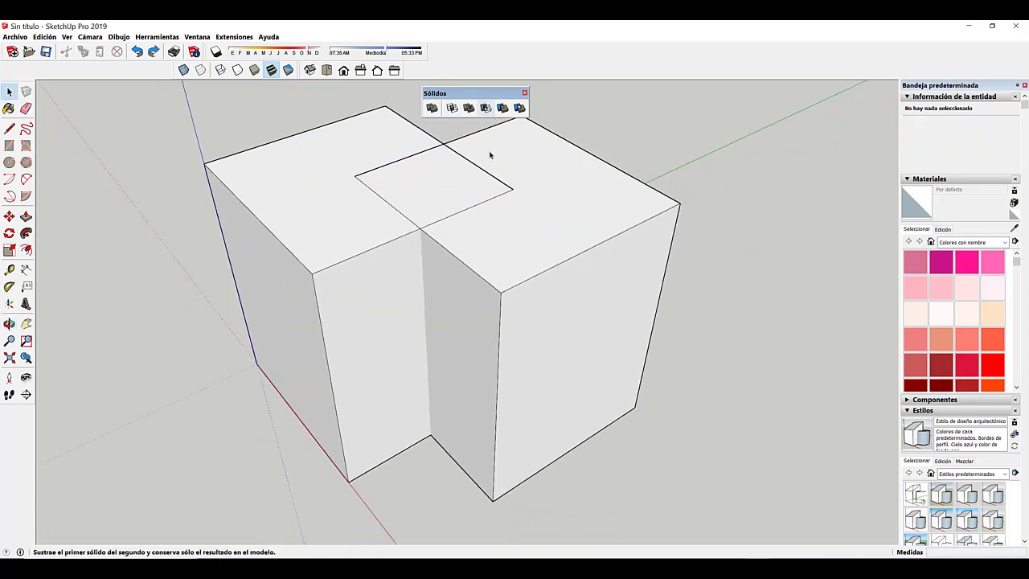
shift+middle_drag(488, 153, 512, 177)
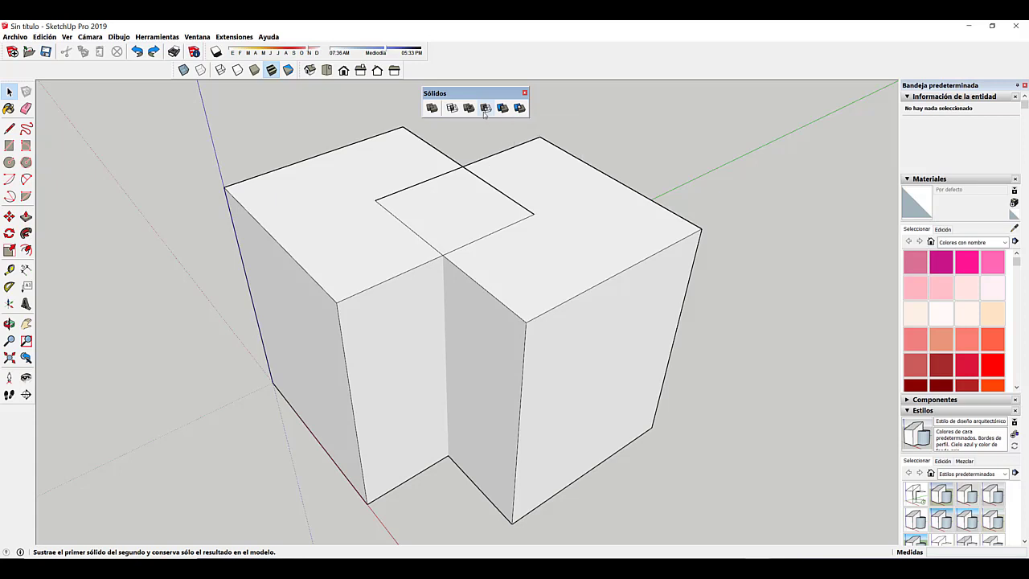
middle_drag(485, 152, 456, 157)
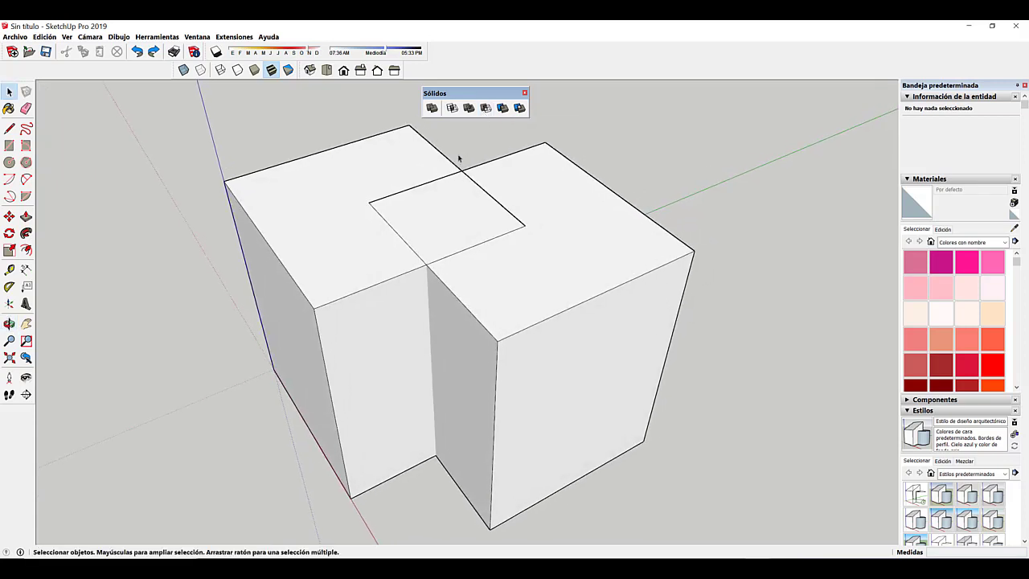
scroll(459, 158, up, 1)
middle_drag(459, 158, 453, 143)
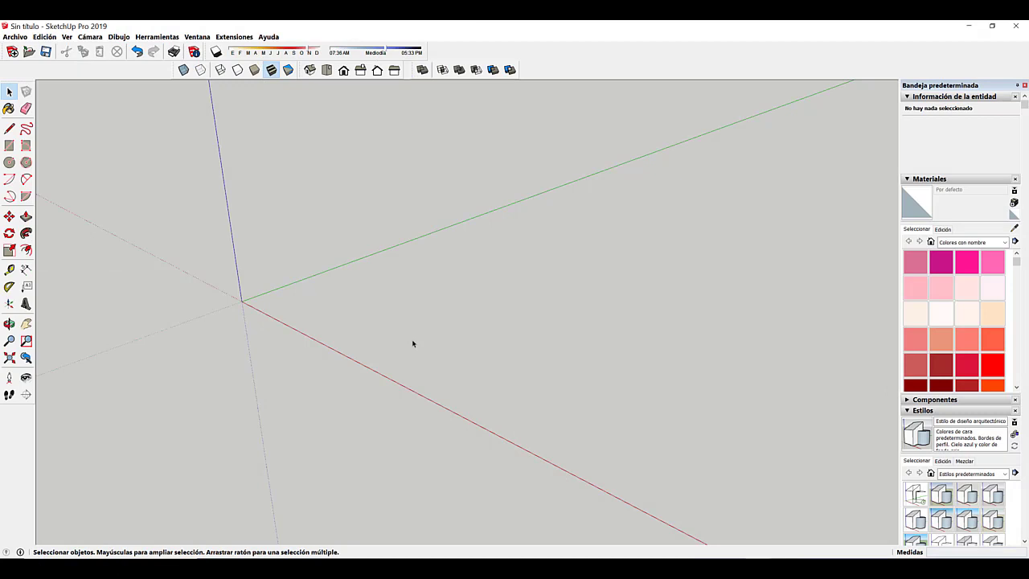
middle_drag(412, 344, 351, 343)
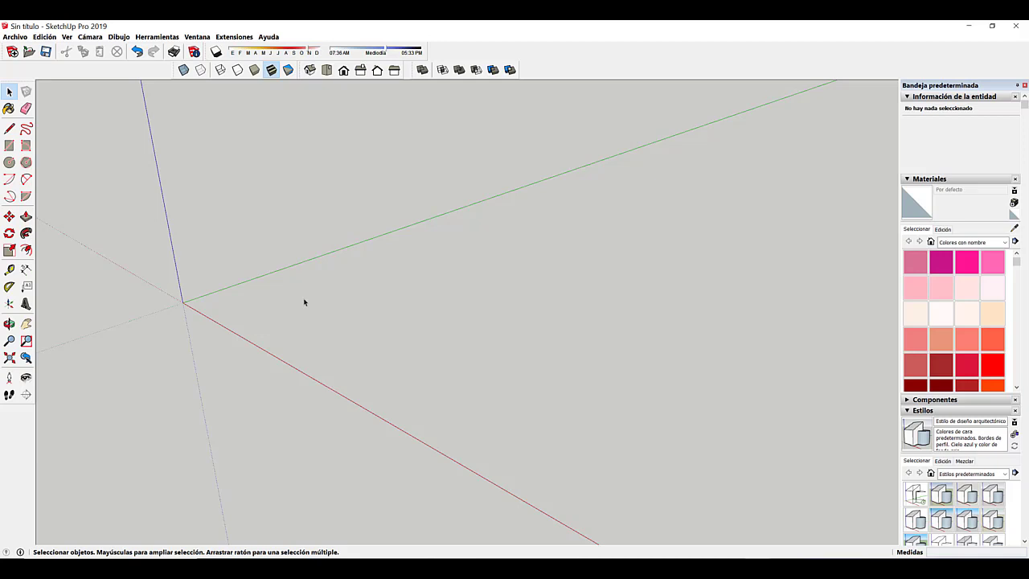
middle_drag(303, 299, 341, 232)
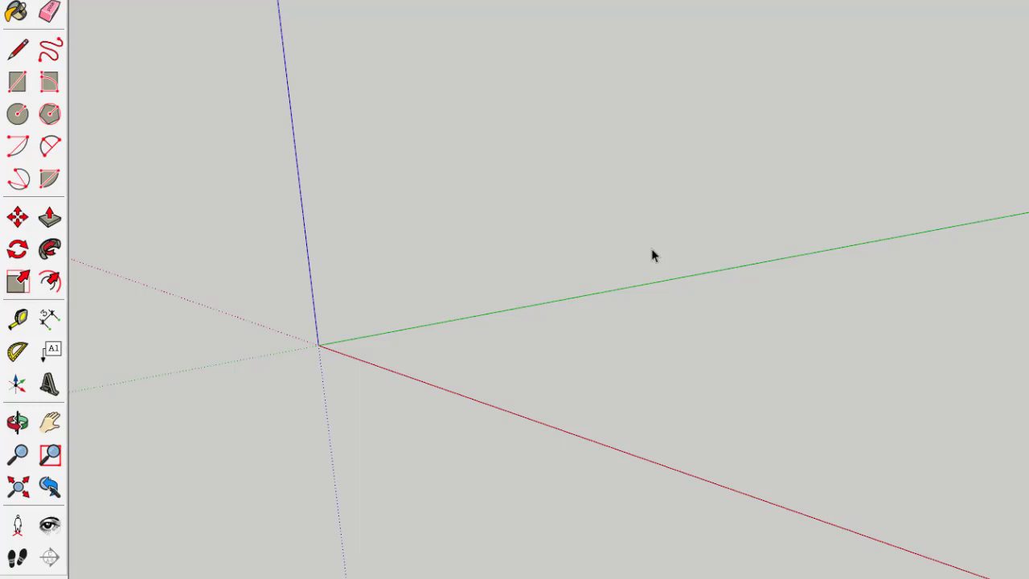
middle_drag(652, 255, 631, 280)
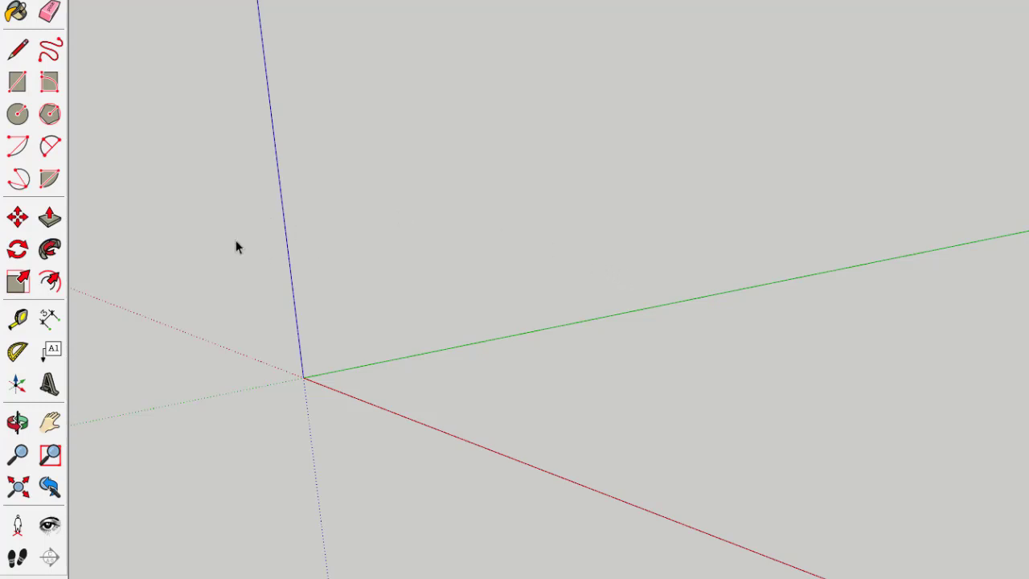
Draw an upright semicircular arc centred on the origin, perpendicular to the green axis, with both ends on the red axis.
click(19, 143)
shift+middle_drag(356, 345, 581, 375)
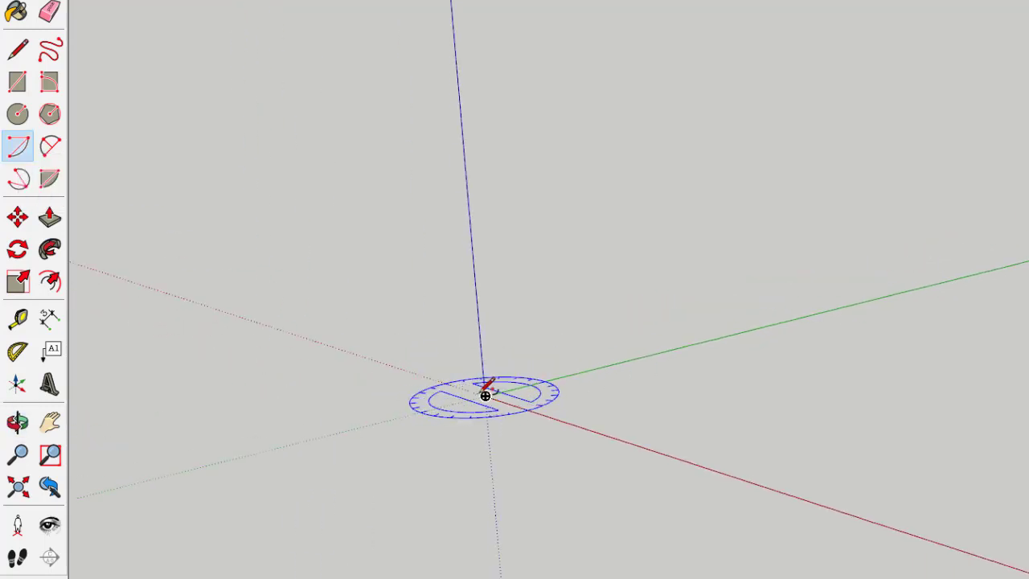
key(Right)
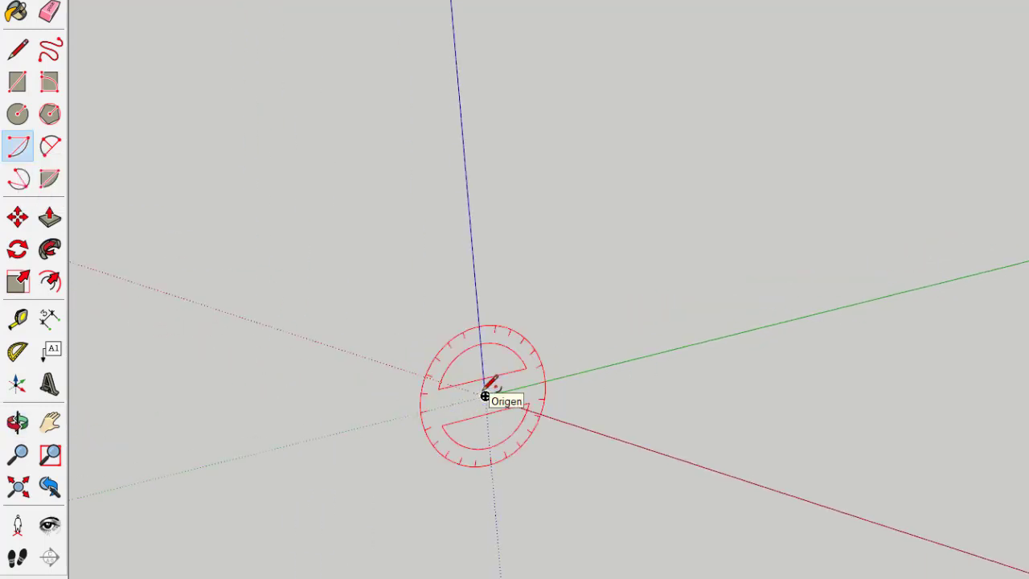
key(Left)
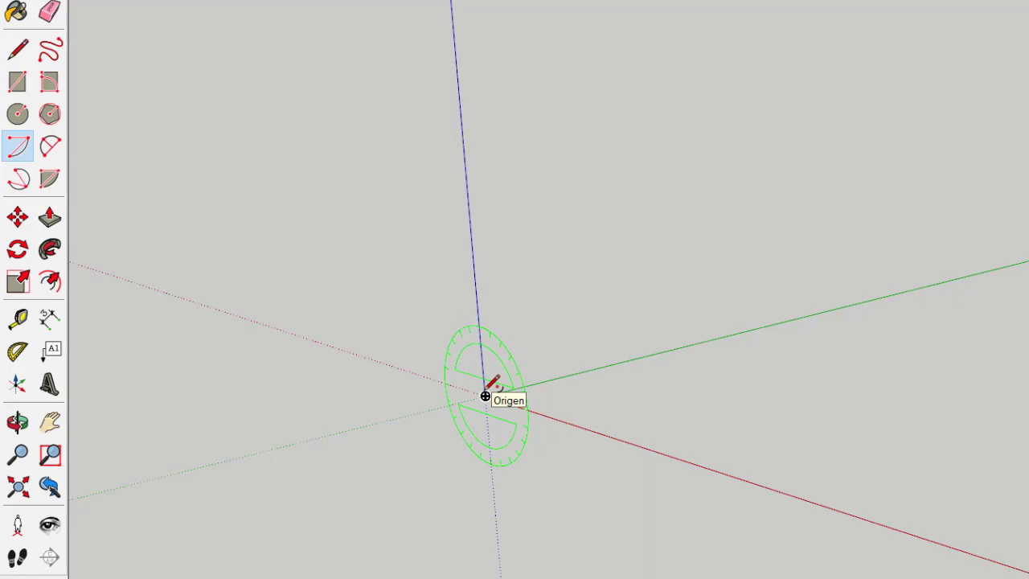
click(485, 396)
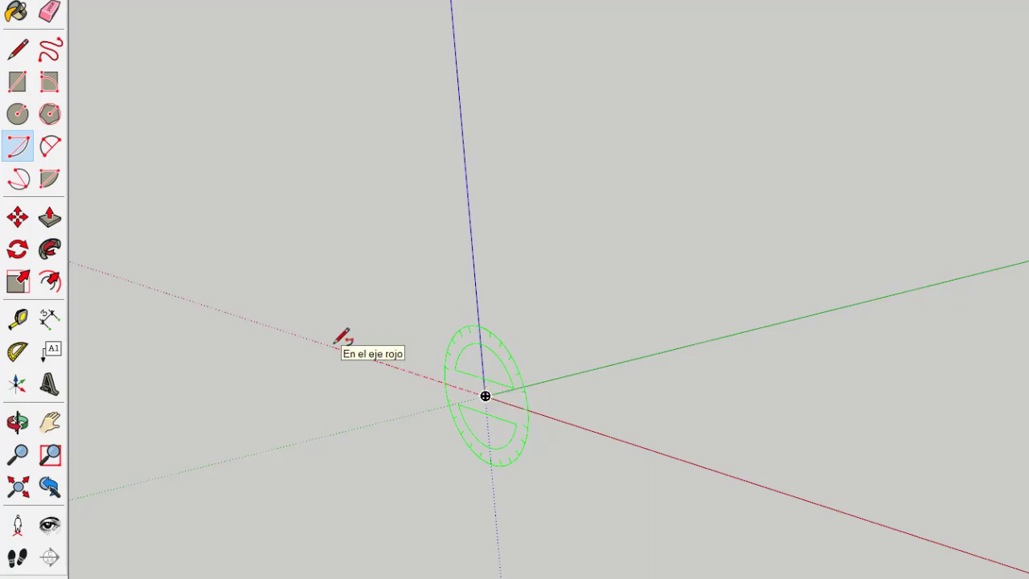
key(Return)
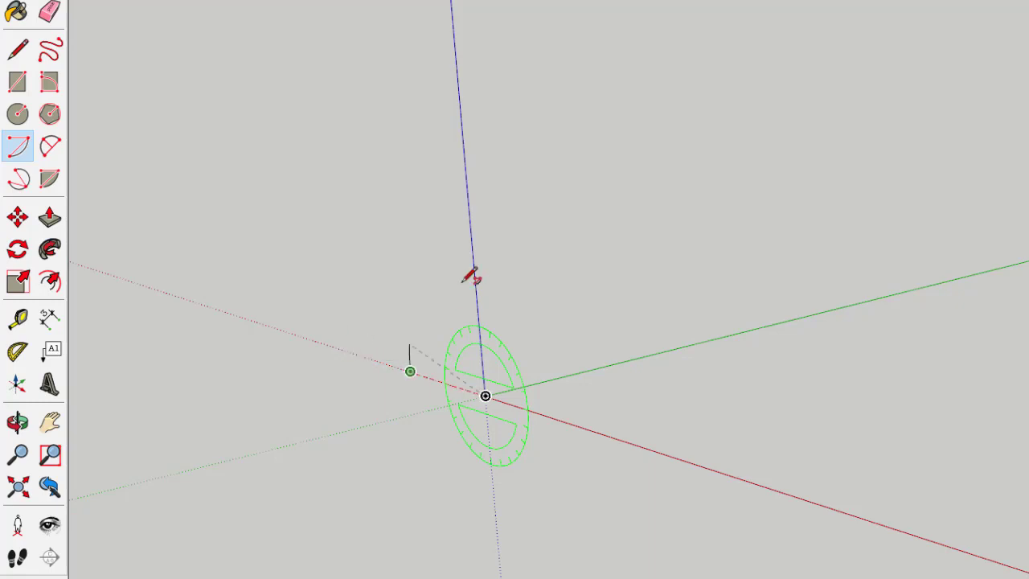
click(616, 417)
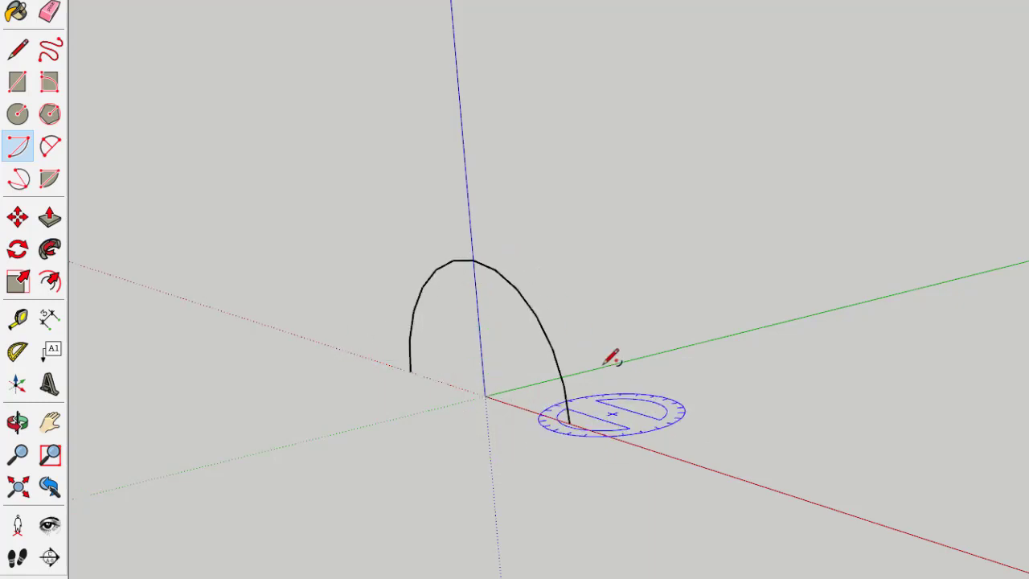
Draw a second, slightly larger concentric semicircular arc from the origin, in the same plane around the first arc.
click(485, 395)
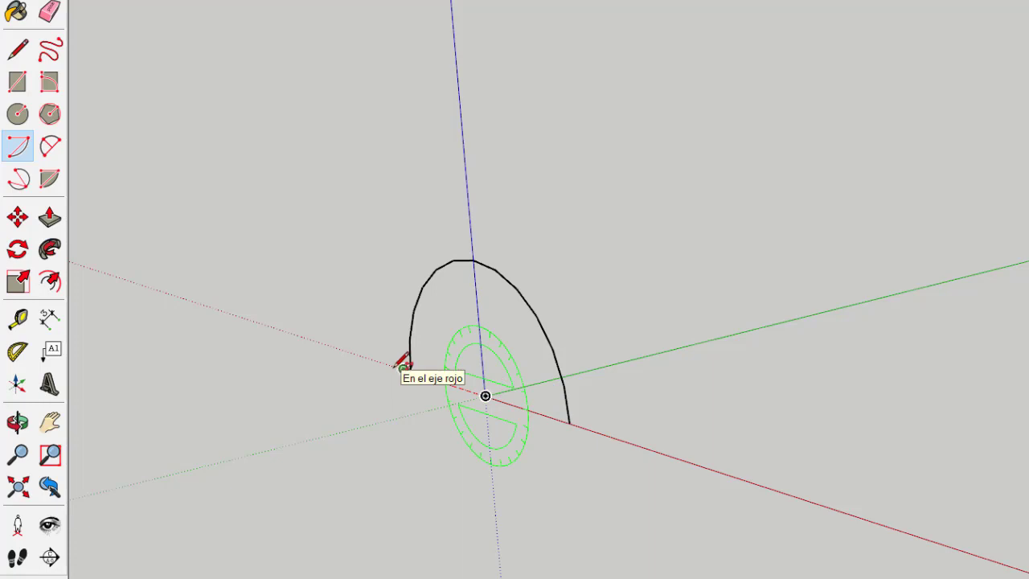
click(402, 368)
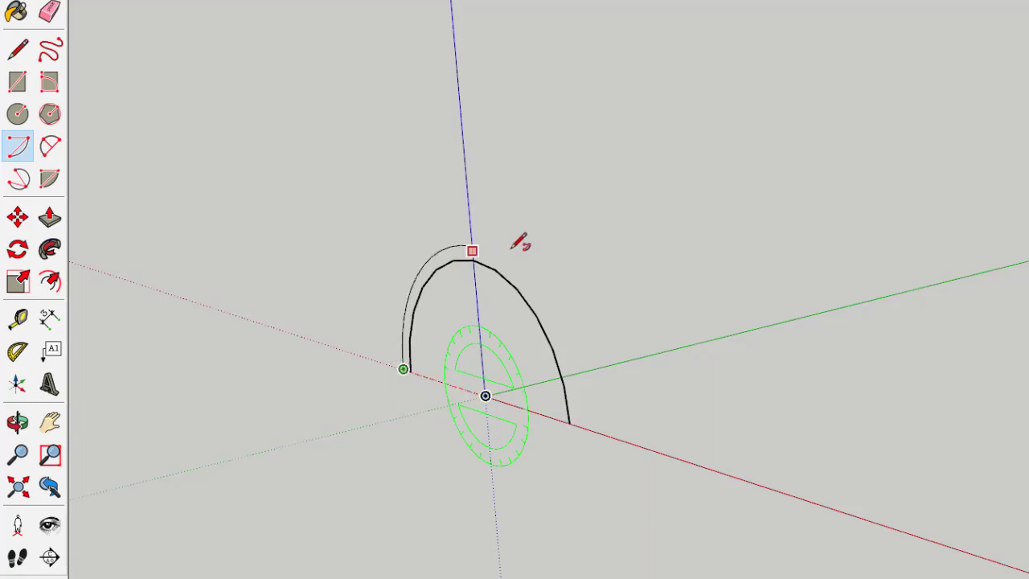
click(584, 418)
Close both ends between the two arcs with short lines along the red axis to form an arch-shaped face.
scroll(583, 418, up, 3)
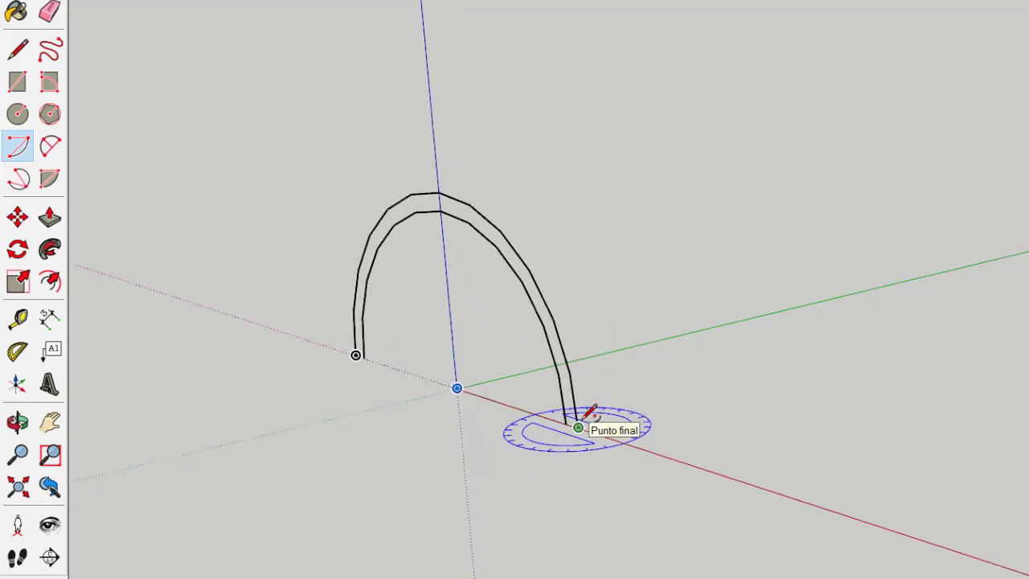
key(l)
scroll(570, 414, up, 1)
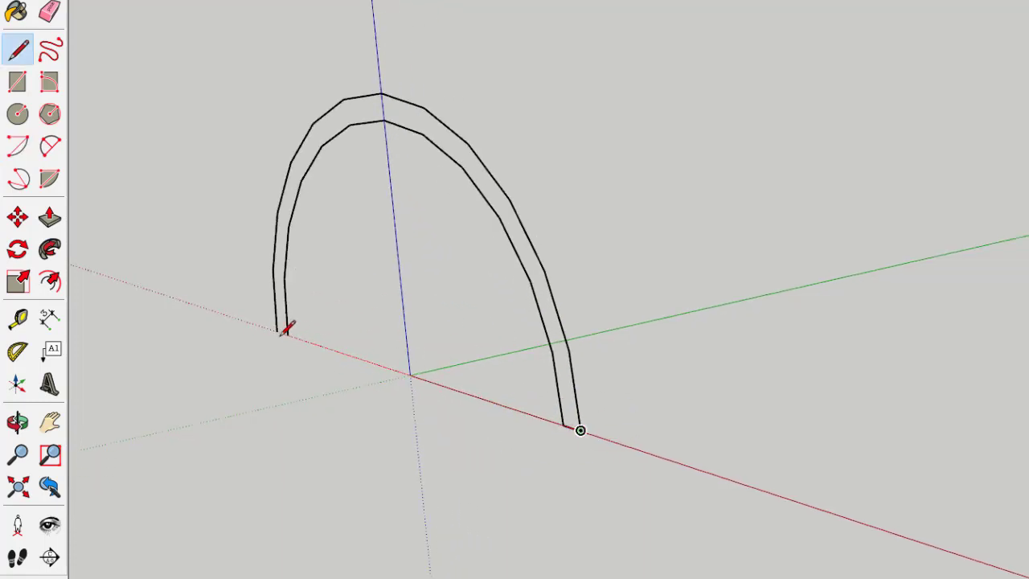
click(288, 333)
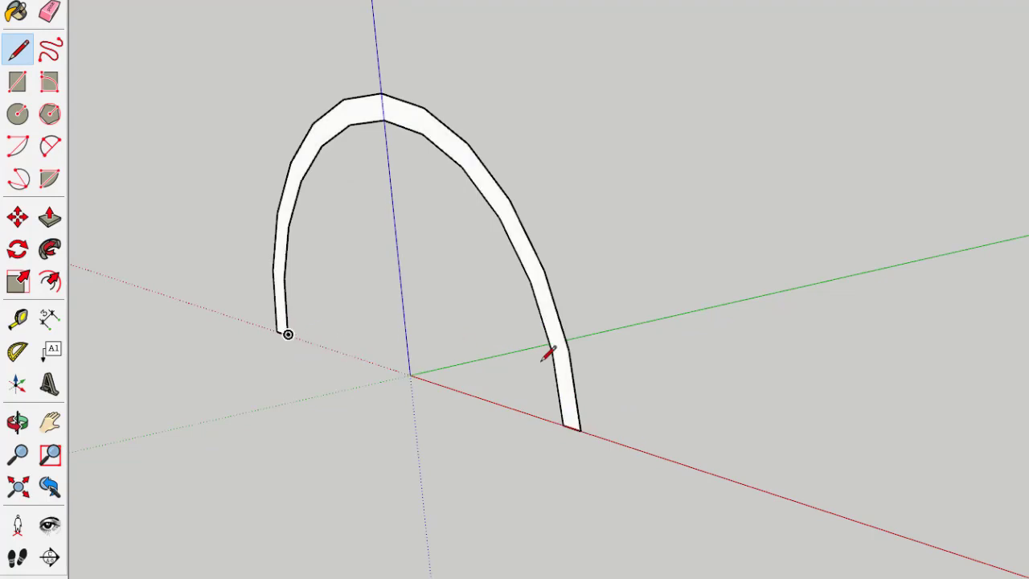
Extrude the arch face with Push/Pull about 18.45 m along the green axis to form a barrel vault.
key(o)
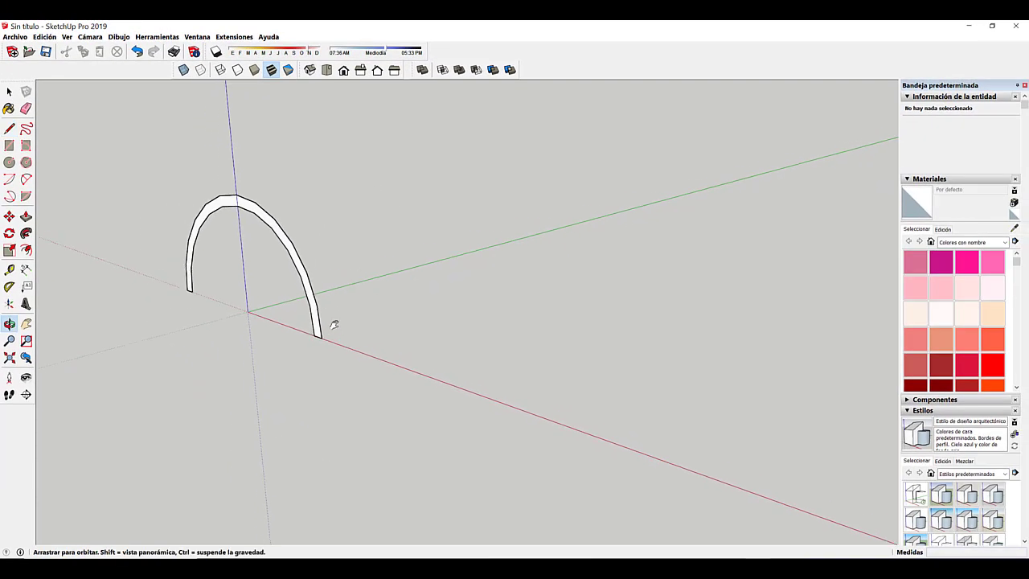
drag(334, 324, 292, 358)
key(l)
key(p)
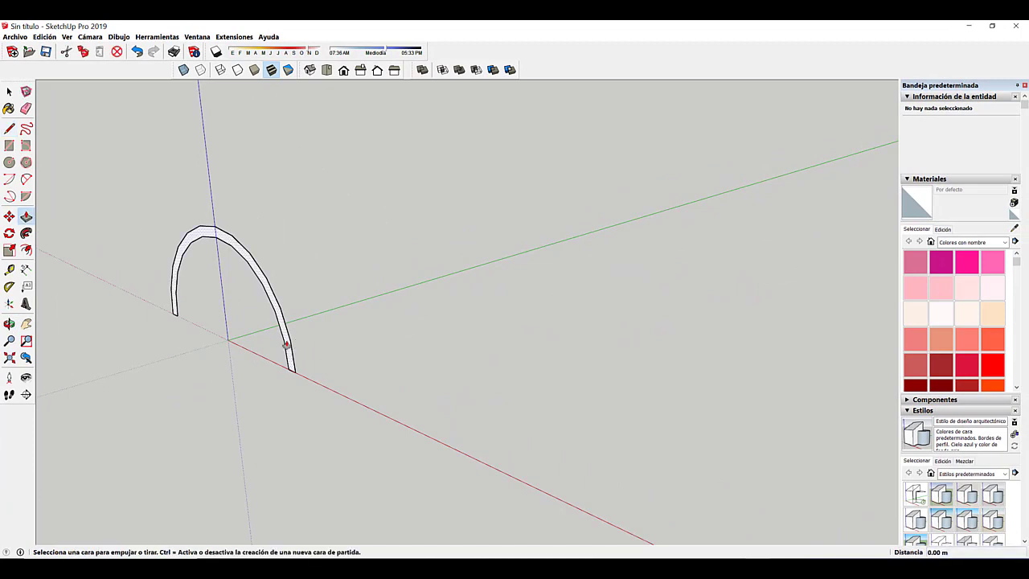
click(291, 358)
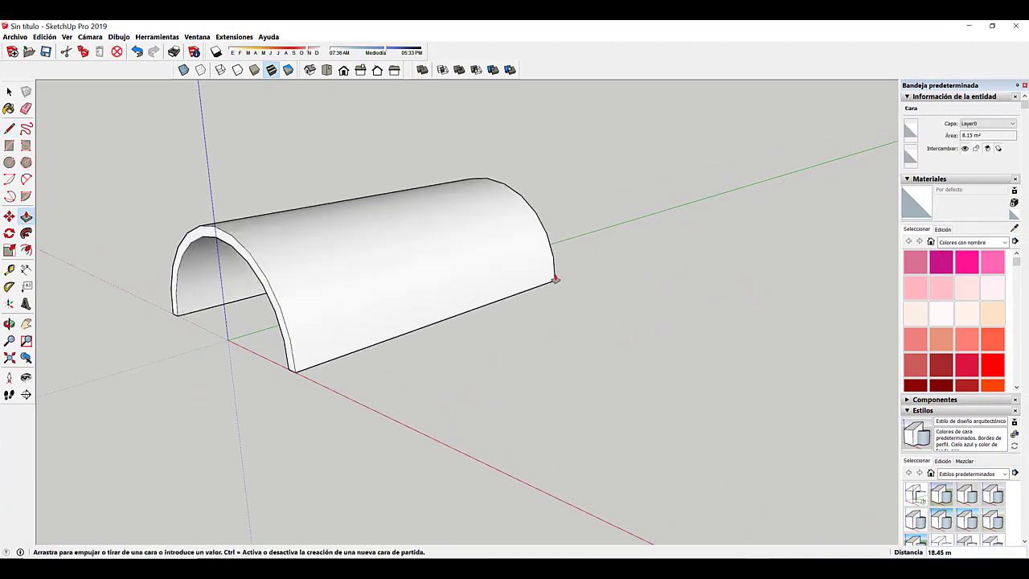
click(555, 279)
key(space)
Select all of the barrel vault's connected geometry and make it a group.
middle_drag(506, 234, 500, 274)
scroll(477, 279, up, 2)
scroll(478, 279, up, 1)
scroll(500, 274, down, 1)
scroll(500, 274, down, 1)
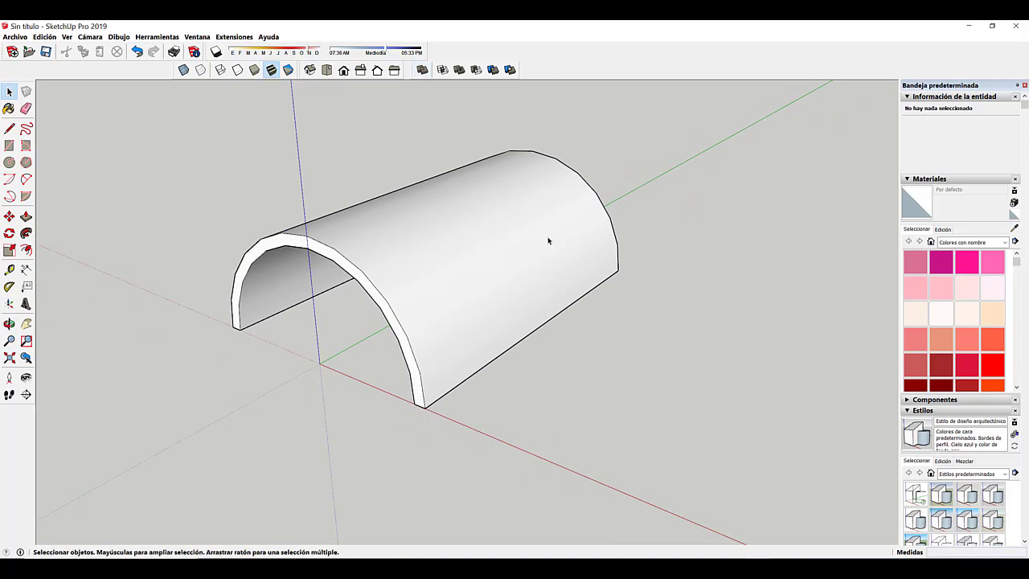
triple_click(494, 222)
right_click(493, 222)
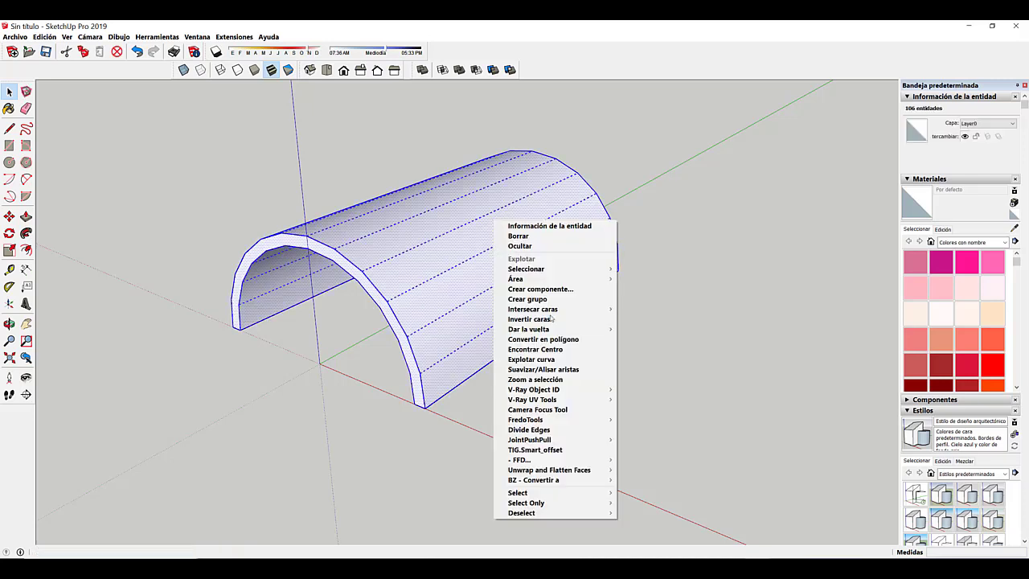
click(556, 299)
Copy the vault group about 12.85 m along the red axis, taking its inner base corner as the reference point.
scroll(570, 322, down, 3)
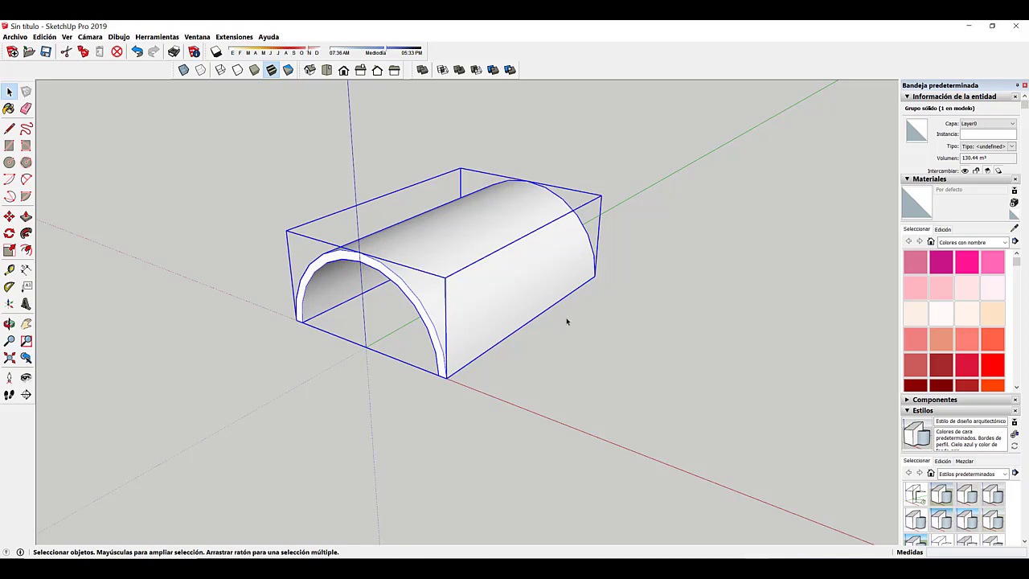
click(304, 348)
click(305, 294)
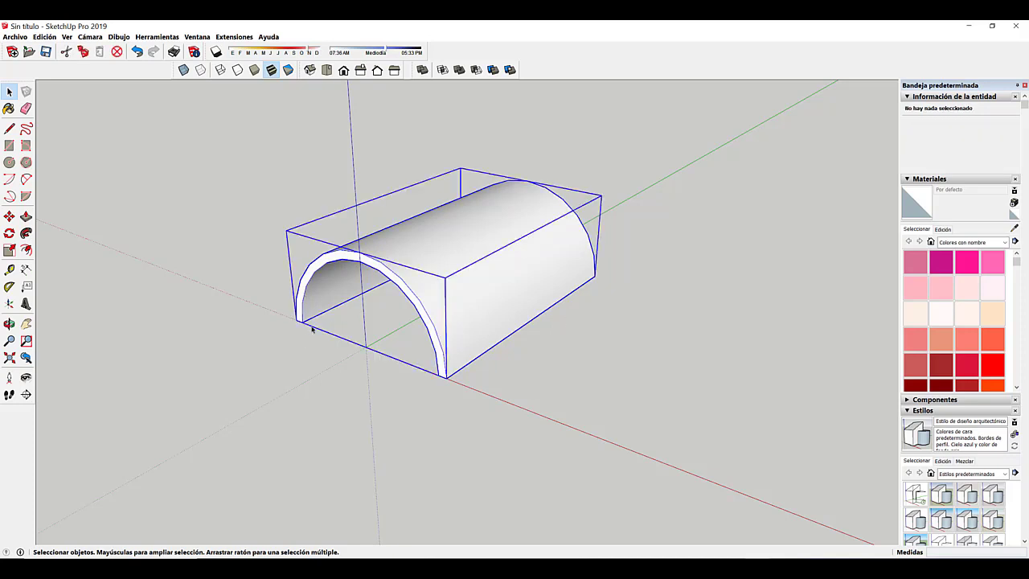
key(m)
key(ctrl)
click(304, 321)
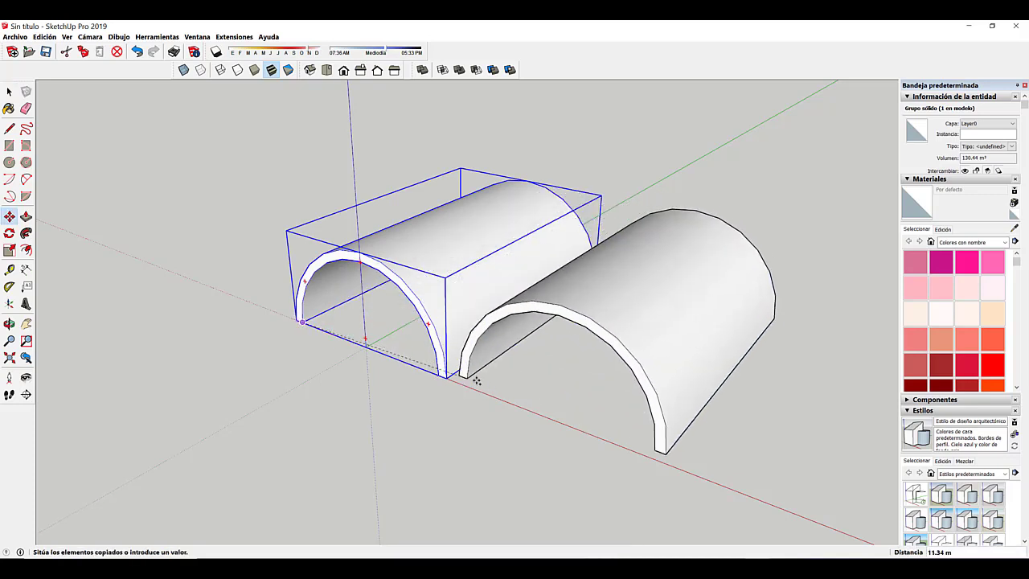
click(483, 391)
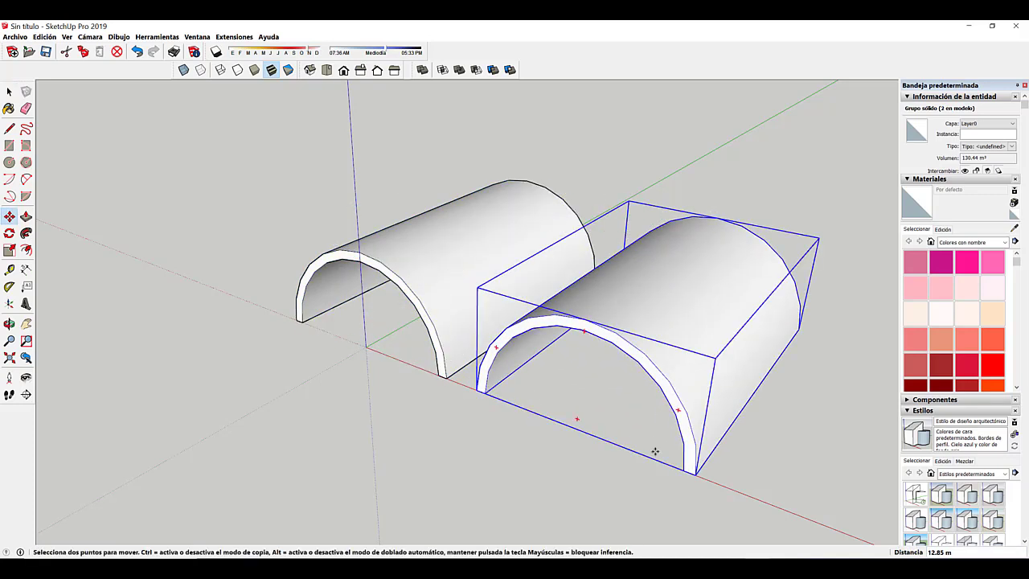
Rotate the copied vault 90 degrees in the horizontal plane about a point on its front base line.
middle_drag(656, 452, 548, 428)
key(q)
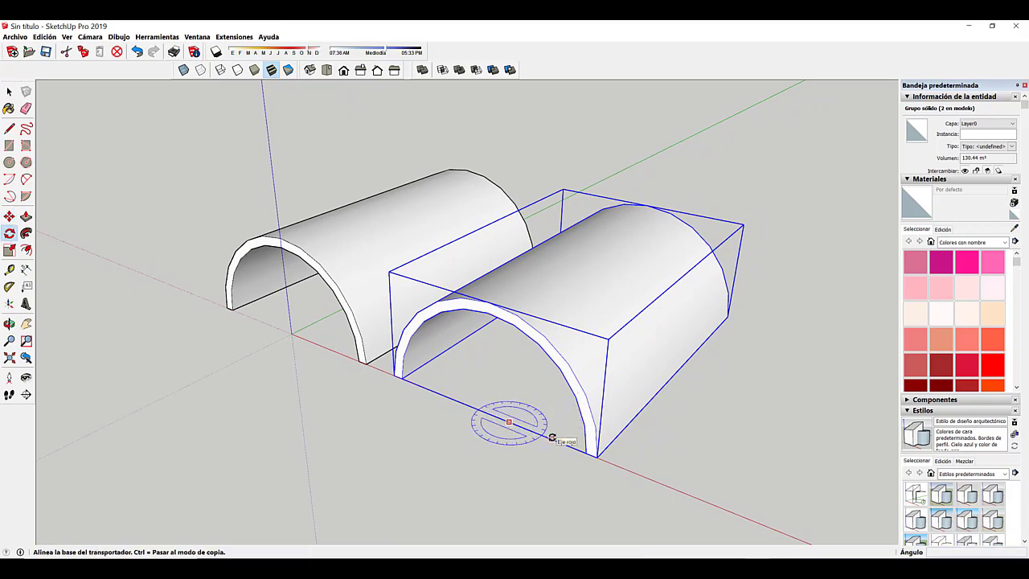
click(552, 438)
key(Escape)
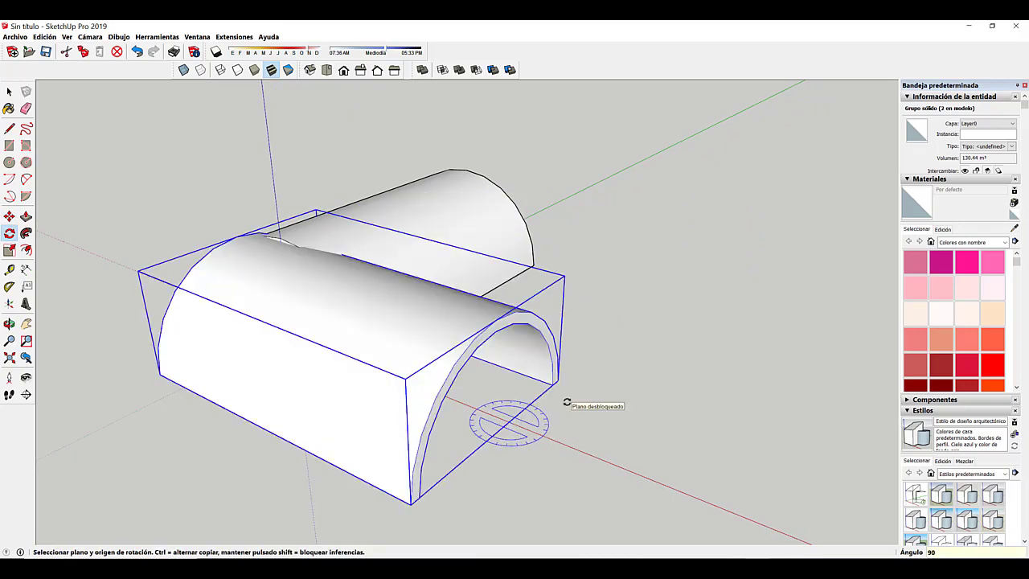
Move the rotated vault's base corner onto the original's front base corner, and shift it about 2.37 m along the original's base edge.
key(m)
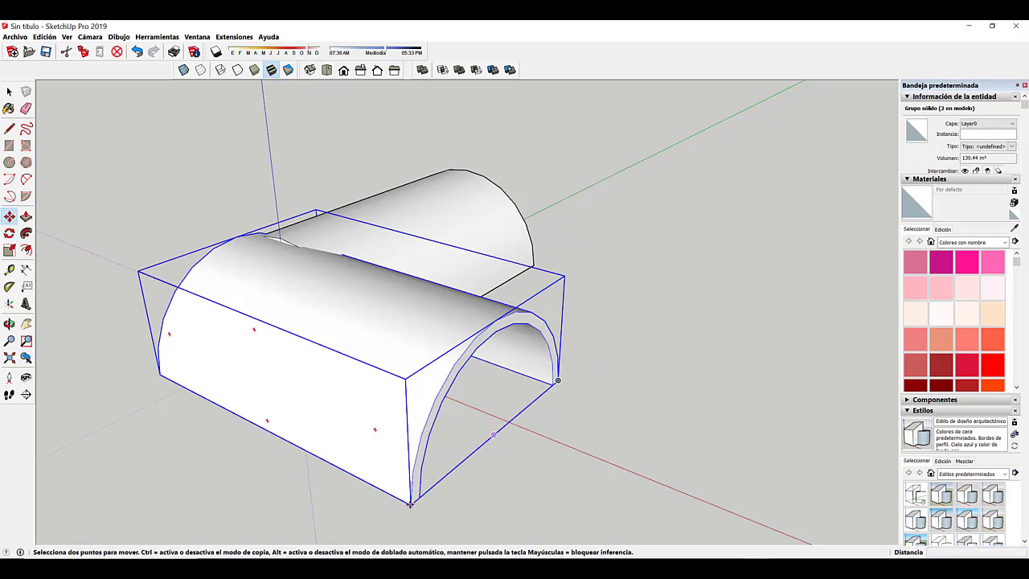
click(411, 502)
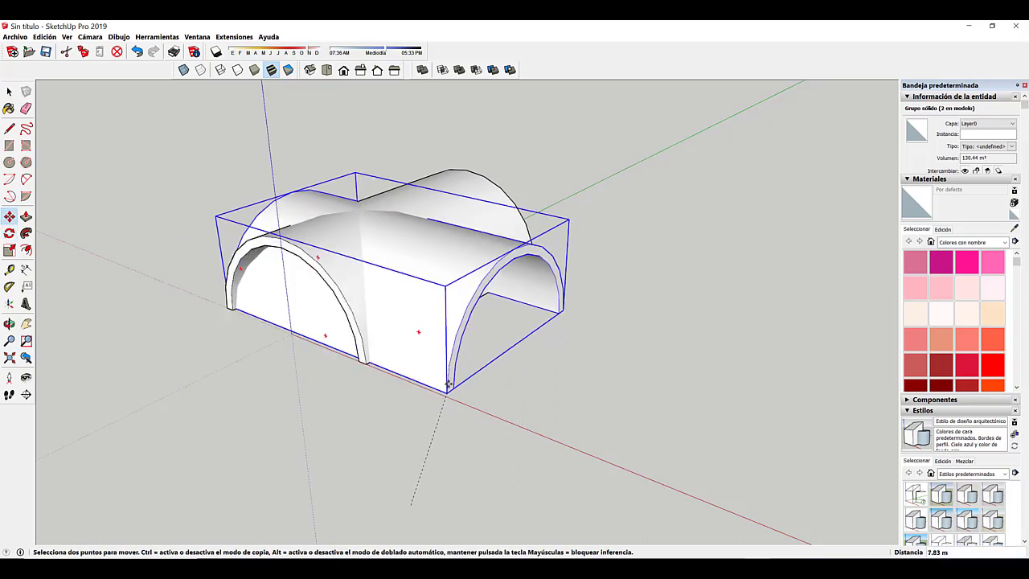
click(367, 364)
click(367, 364)
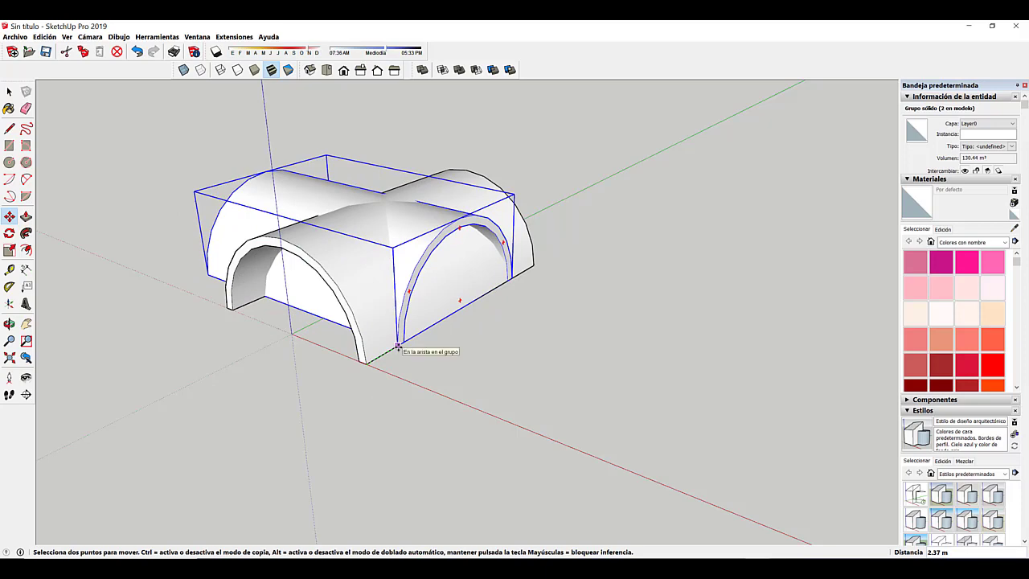
click(398, 347)
Move the rotated vault about 2.30 m along the red axis to centre it across the original vault.
middle_drag(405, 349, 532, 345)
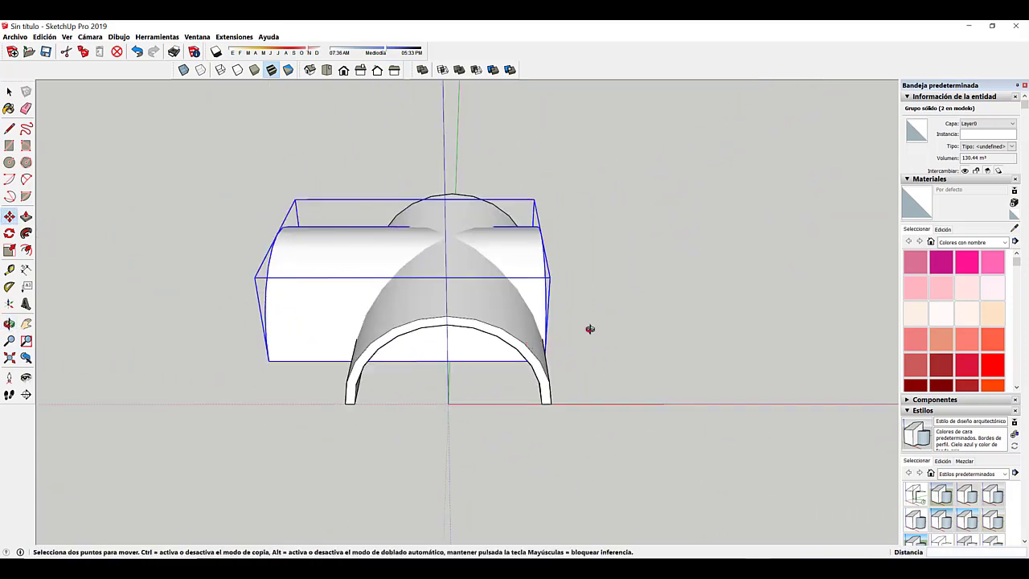
middle_drag(590, 328, 406, 382)
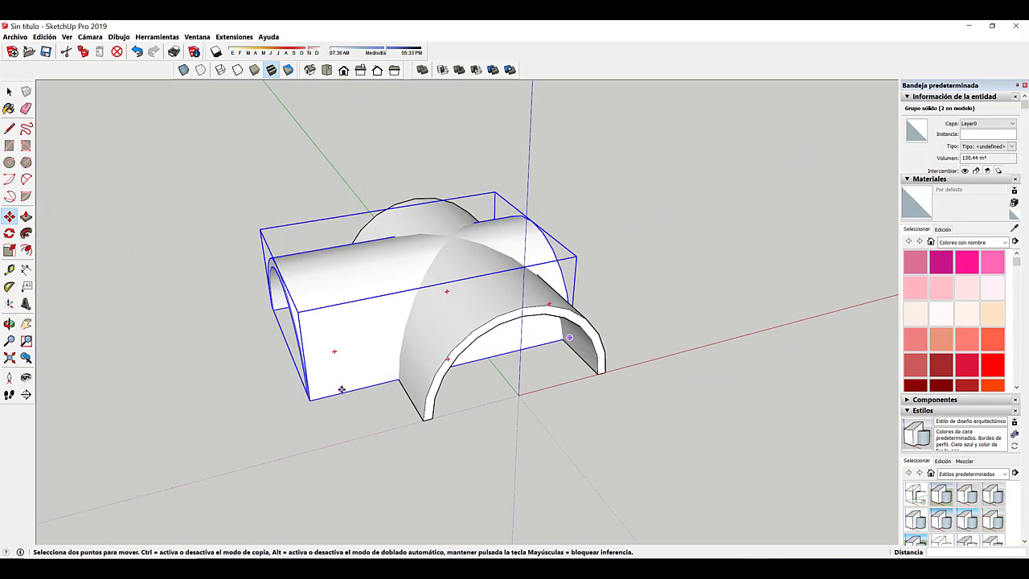
middle_drag(341, 389, 369, 394)
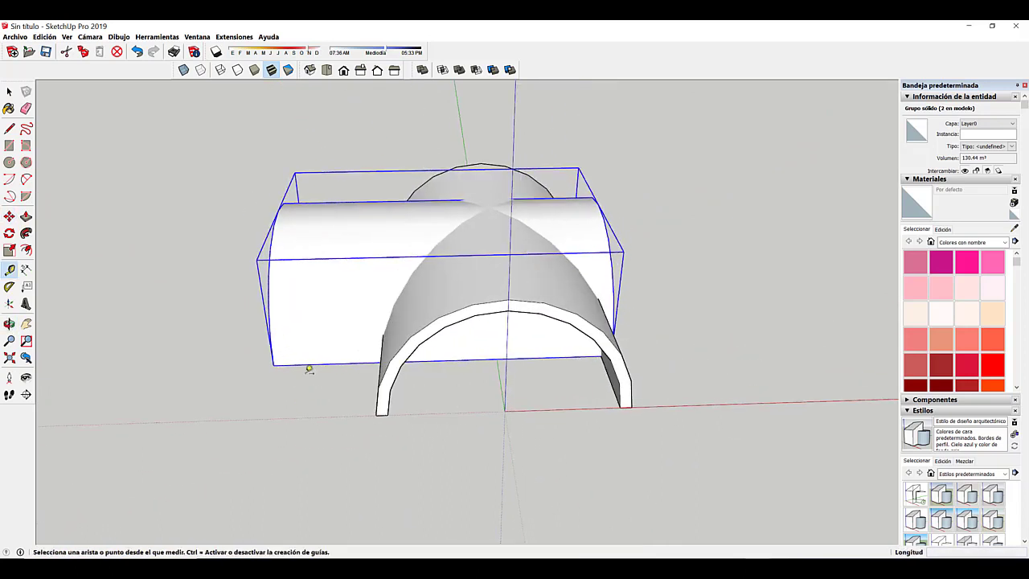
key(m)
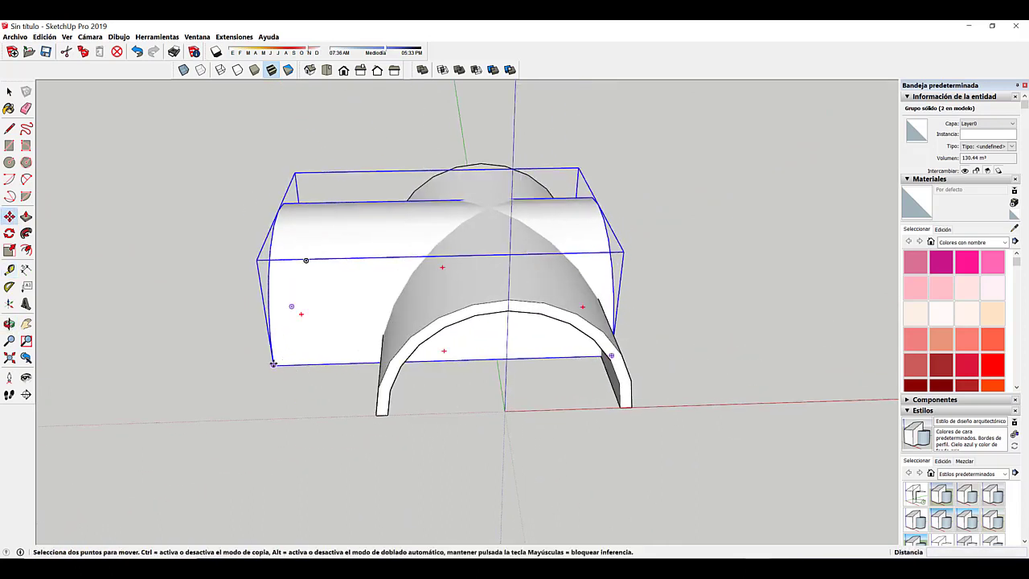
click(273, 364)
click(321, 366)
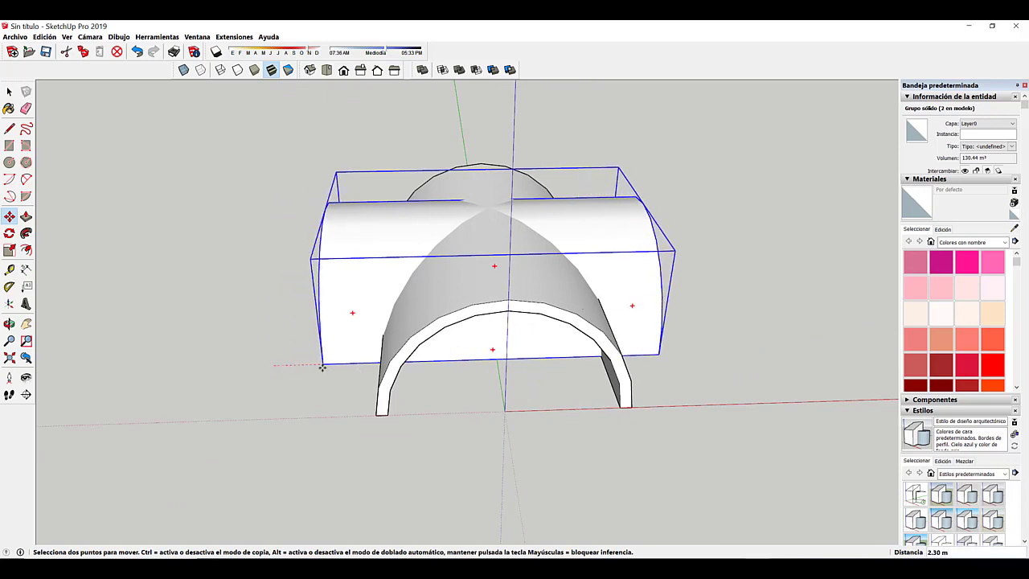
Deselect the vaults and examine their crossing from above and from underneath, including where the shells overlap inside.
click(8, 90)
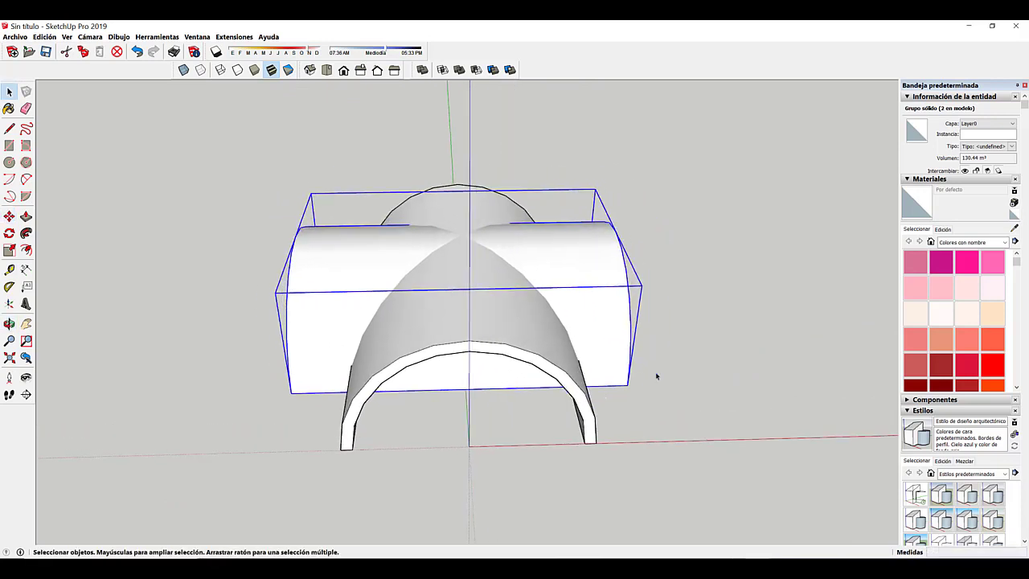
click(684, 395)
middle_drag(684, 395, 533, 415)
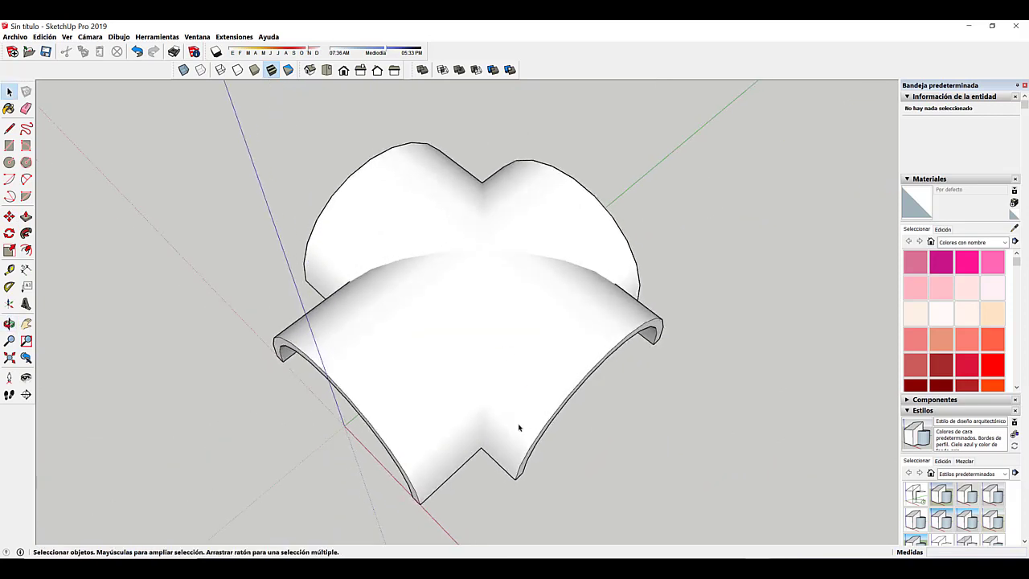
scroll(517, 294, up, 2)
scroll(517, 297, down, 2)
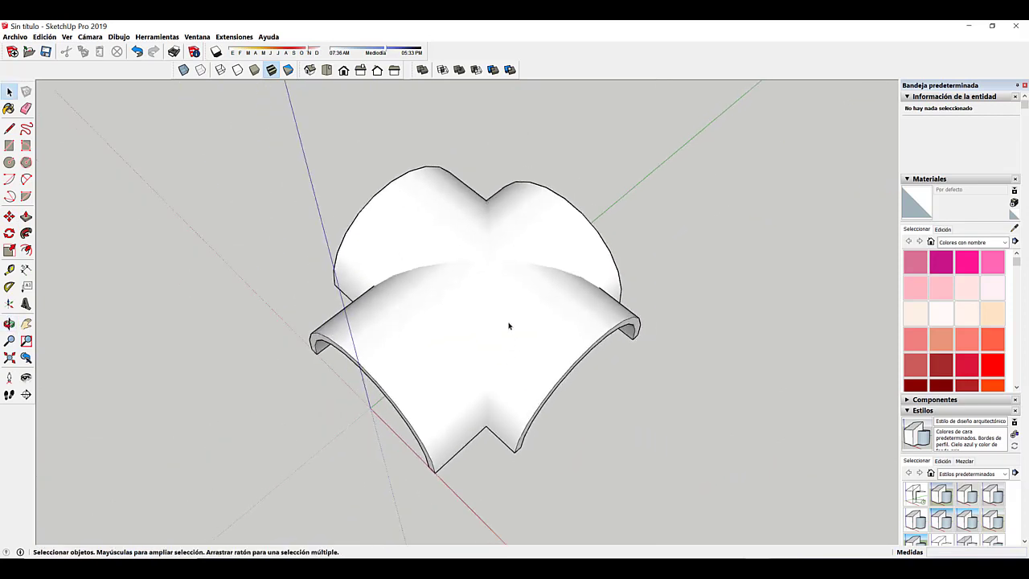
middle_drag(509, 329, 502, 183)
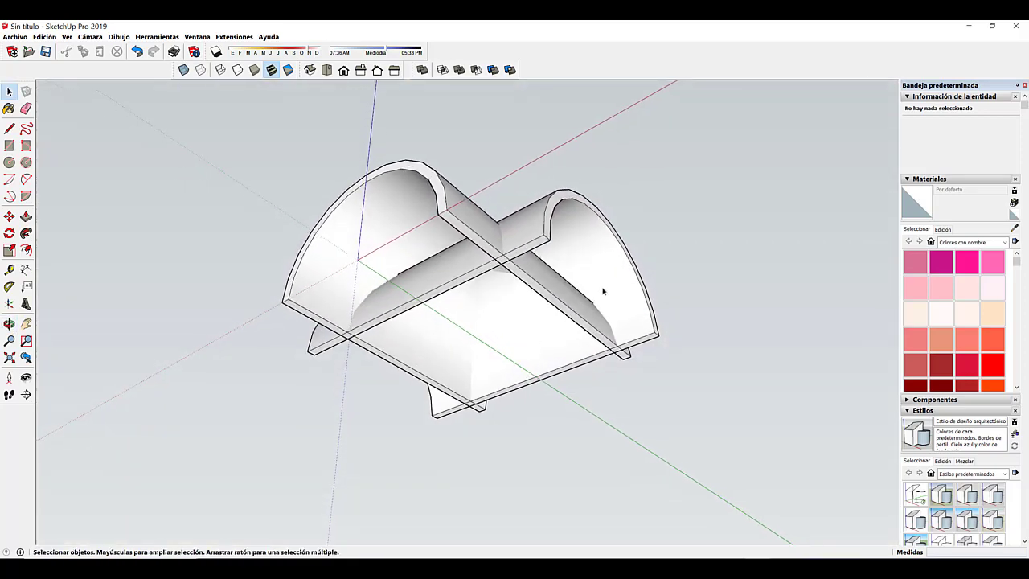
middle_drag(532, 262, 464, 279)
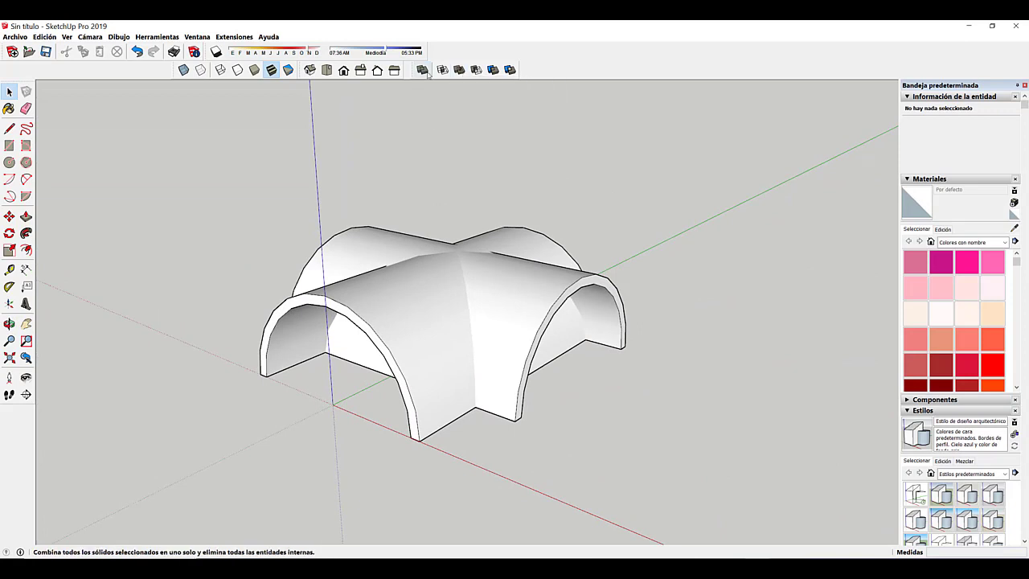
Combine the two crossing vault groups into a single solid with the Union solid tool.
middle_drag(481, 147, 506, 184)
scroll(505, 184, up, 3)
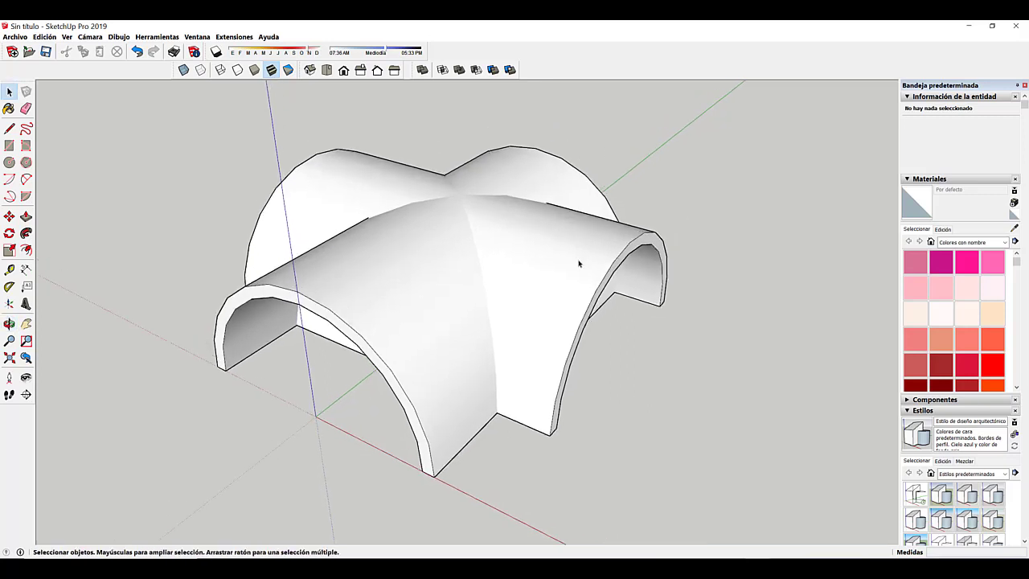
click(514, 214)
click(372, 289)
click(595, 272)
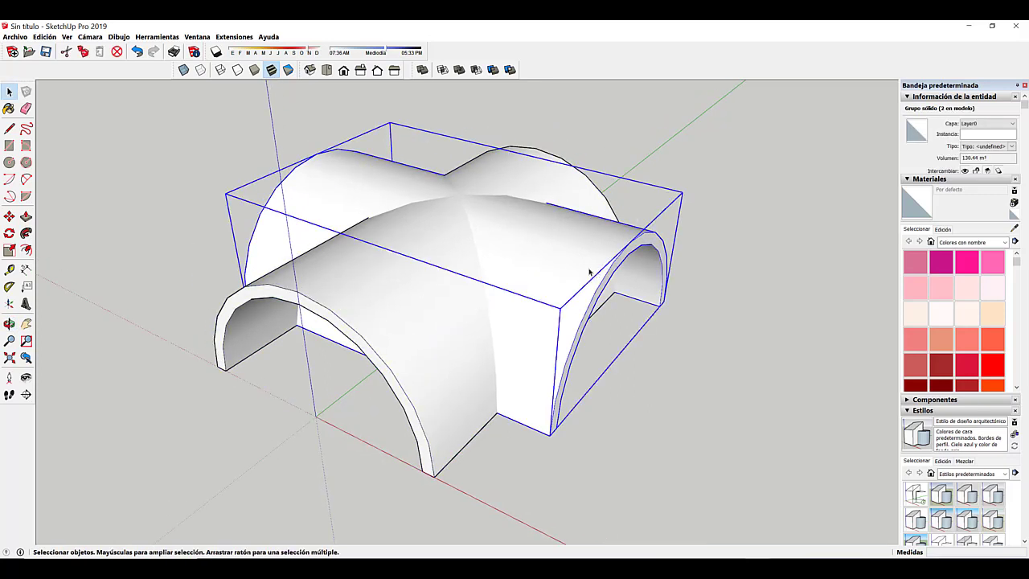
click(372, 267)
click(510, 278)
click(418, 283)
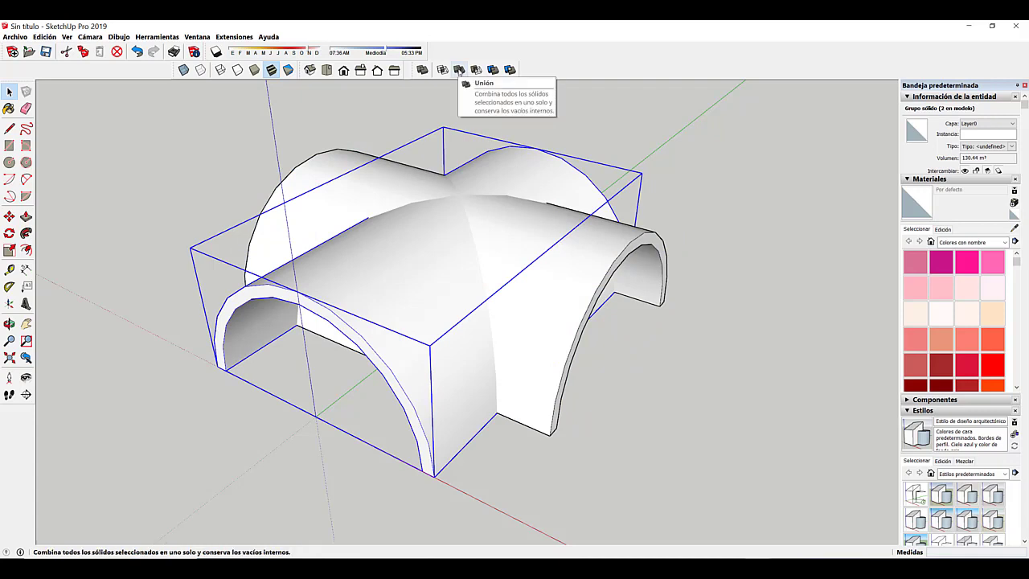
click(458, 70)
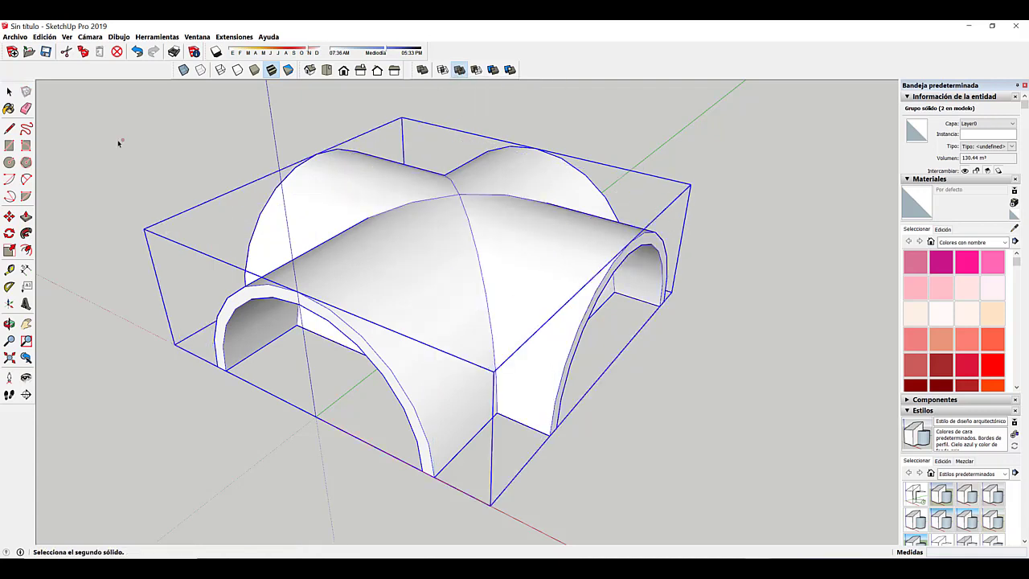
click(474, 232)
scroll(449, 180, up, 3)
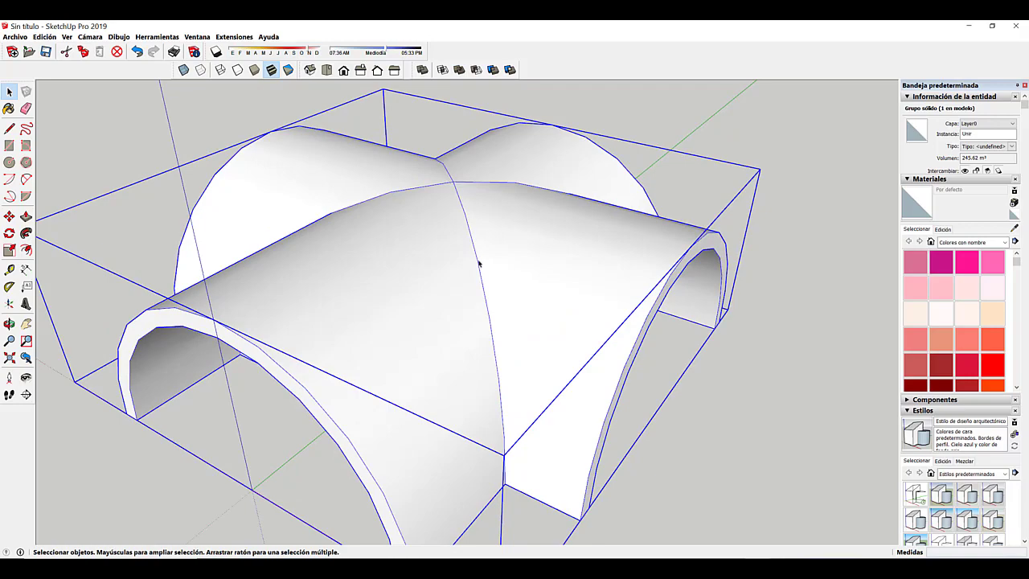
scroll(511, 413, down, 3)
middle_drag(515, 409, 495, 309)
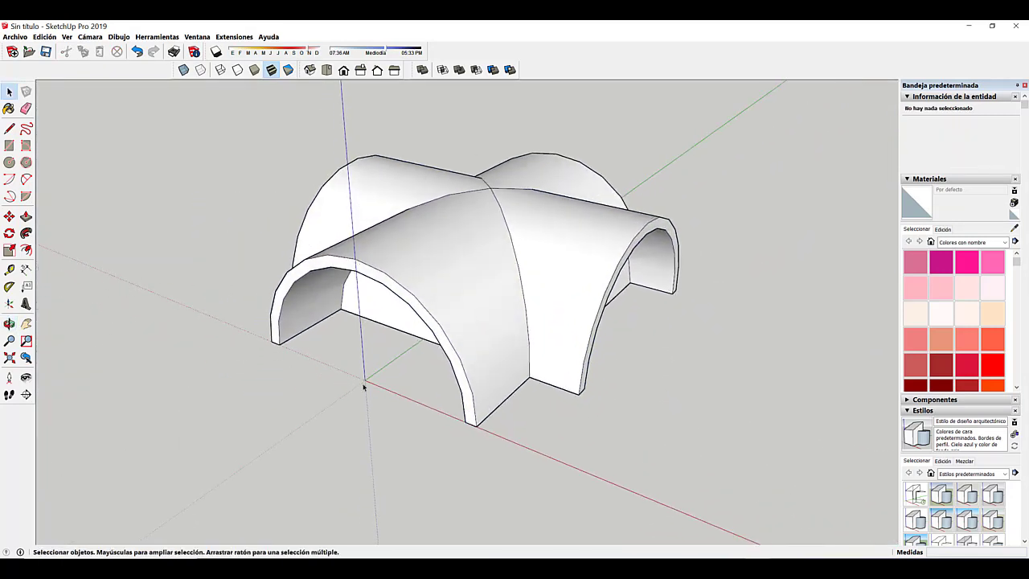
Draw a semicircular arc of 5 m radius centred on the origin along the front arch's inner edge, and close it with a base line.
click(9, 179)
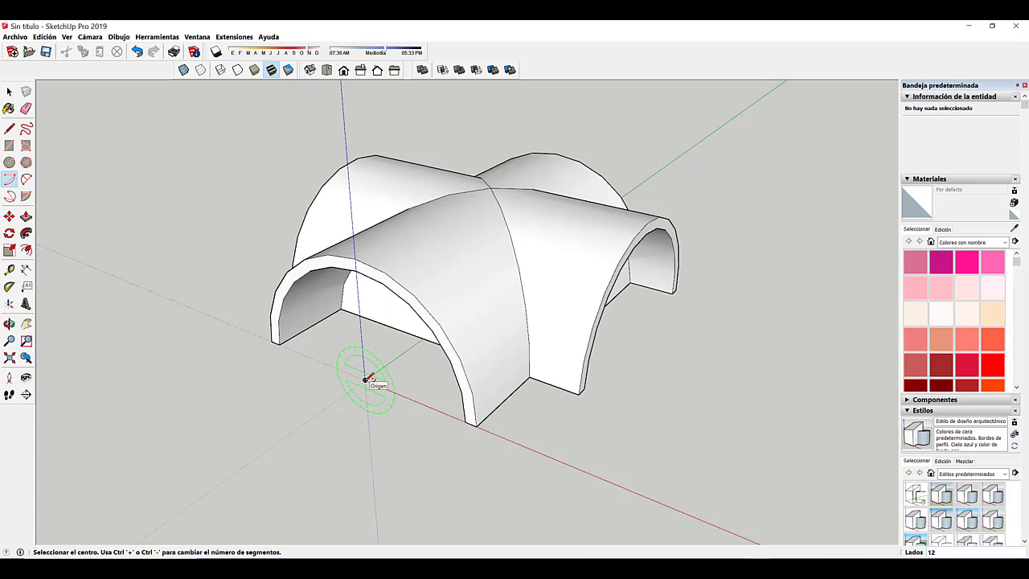
click(365, 379)
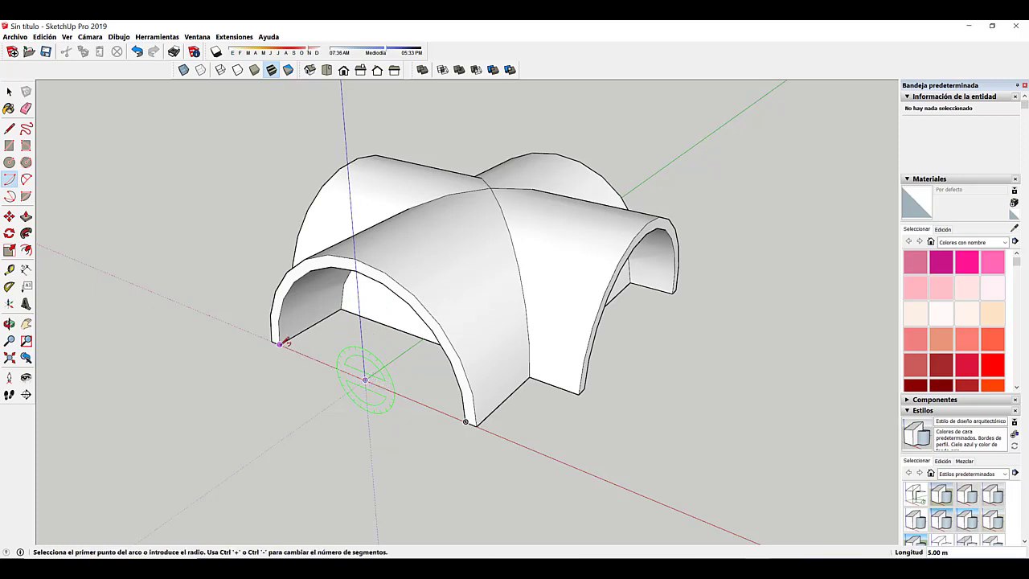
click(280, 343)
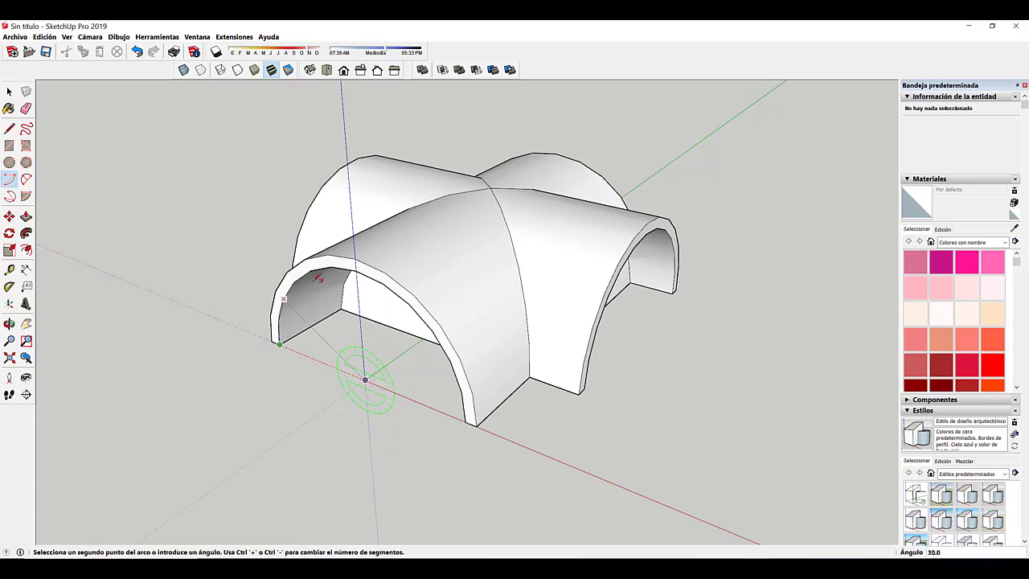
click(471, 418)
key(l)
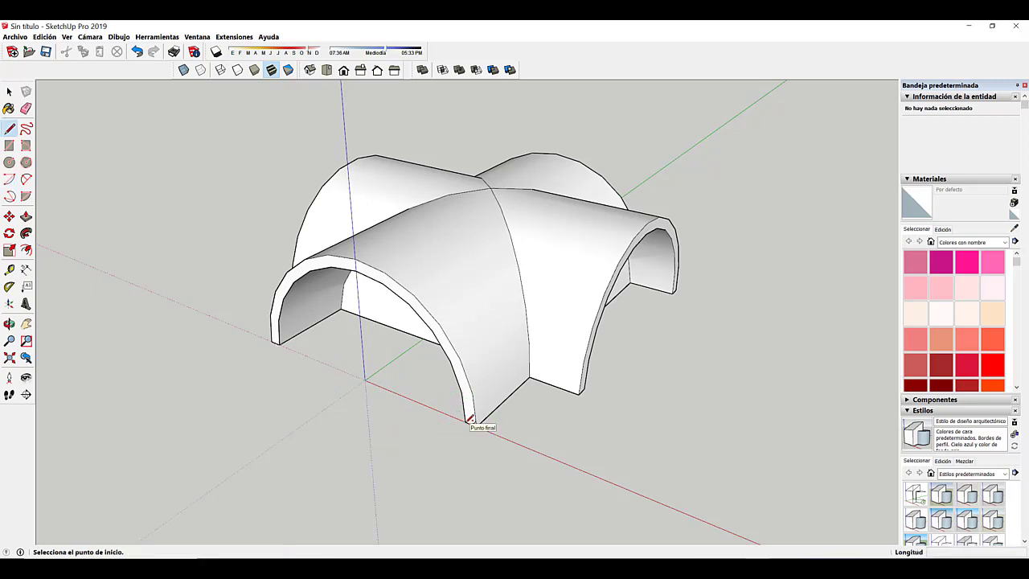
click(466, 421)
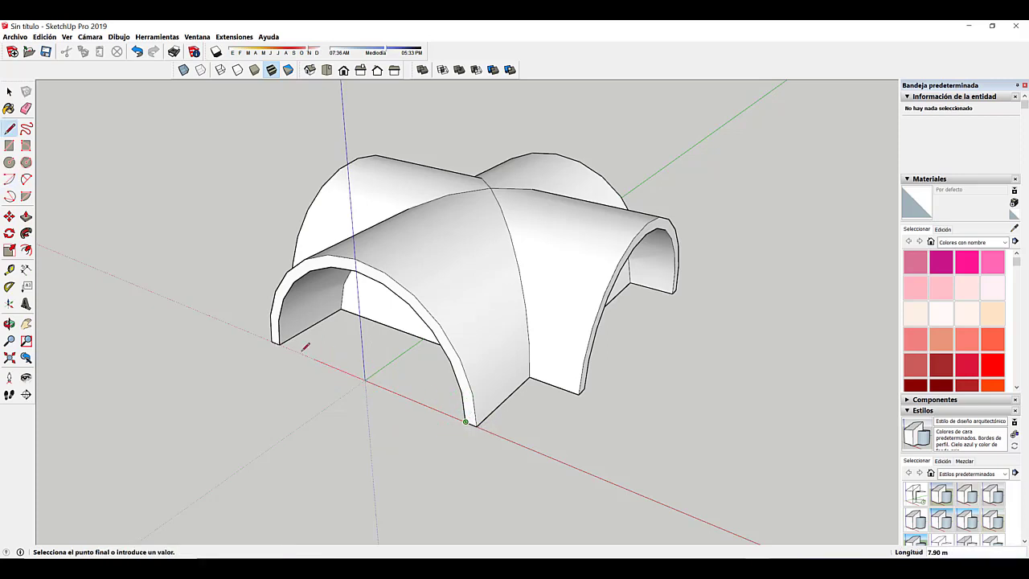
click(279, 344)
middle_drag(423, 381, 412, 382)
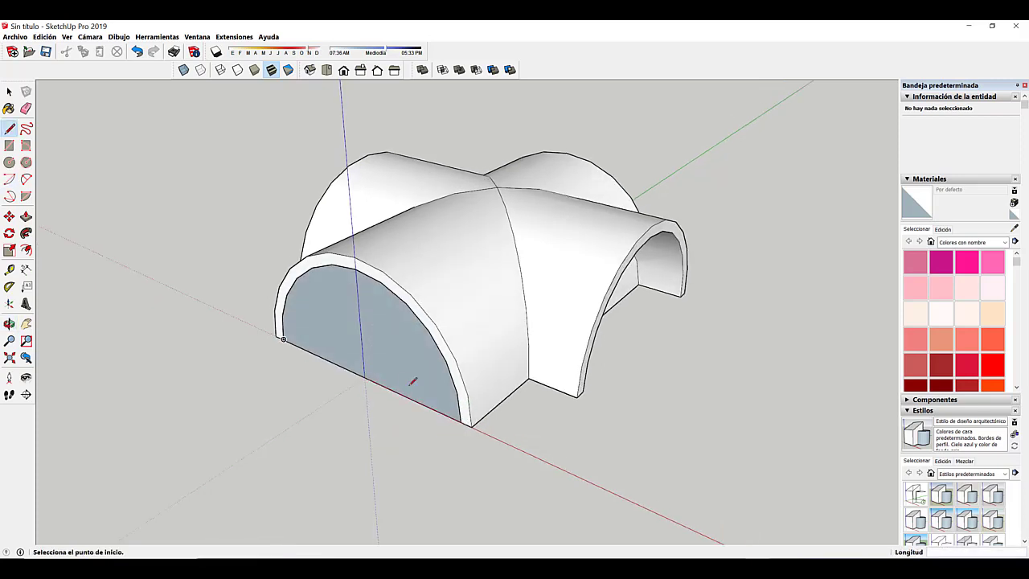
Extrude the semicircular face about 29.20 m along the green axis, through the vault and out past its rear end.
key(p)
click(410, 378)
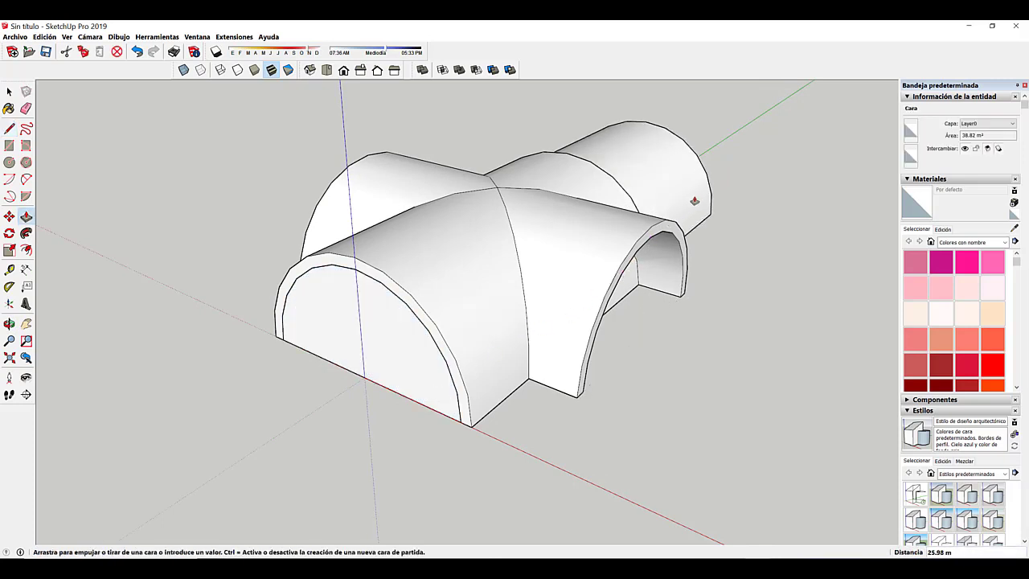
click(702, 192)
key(space)
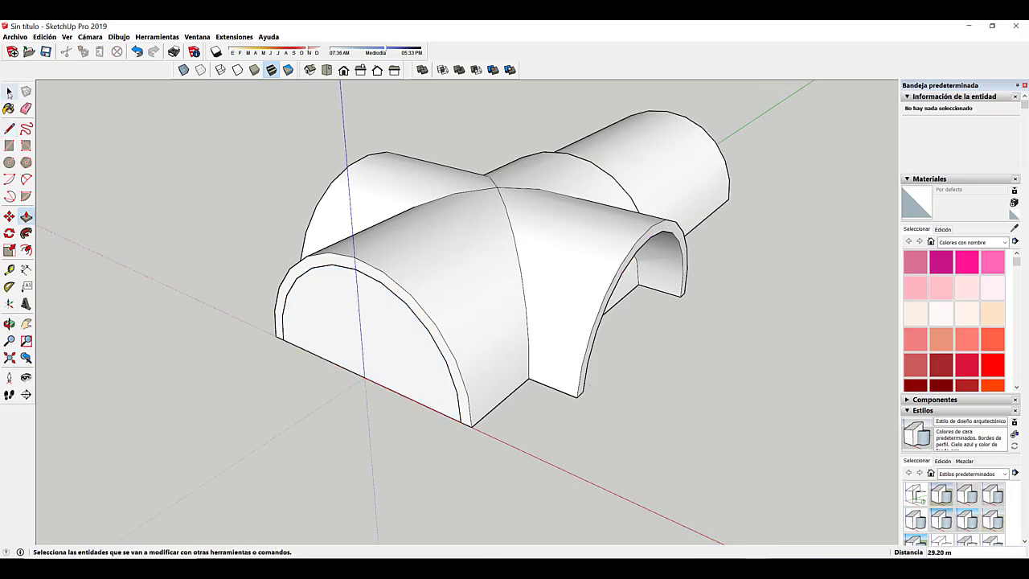
Make a group from all the connected geometry of the extruded half-cylinder.
middle_drag(489, 316, 486, 303)
triple_click(613, 233)
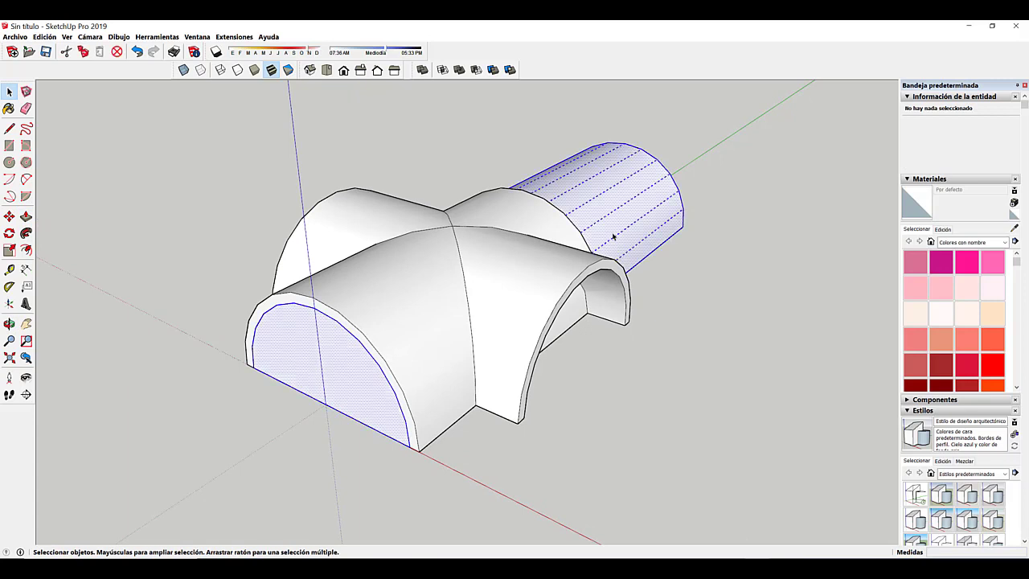
right_click(622, 236)
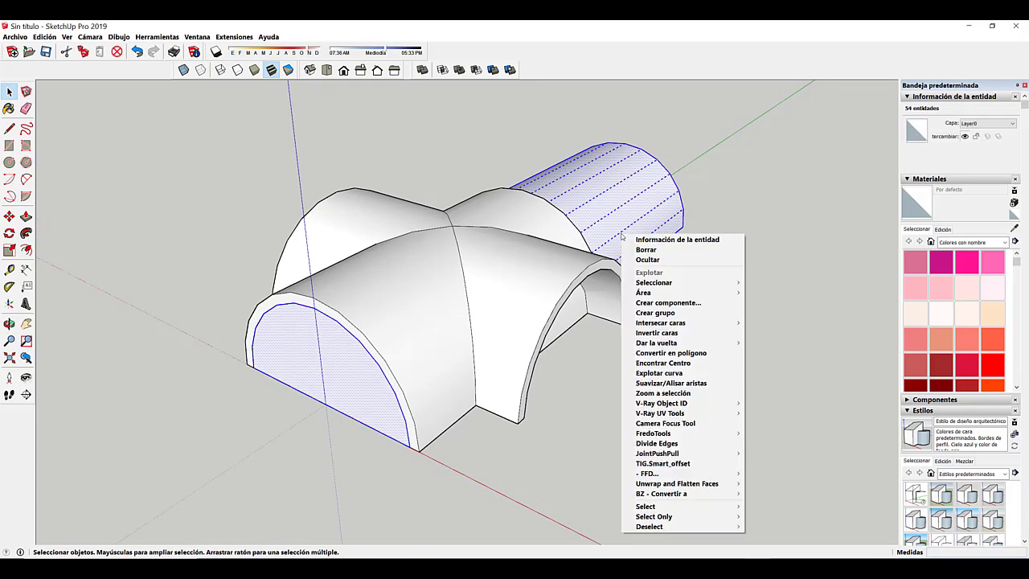
click(655, 312)
scroll(591, 280, up, 2)
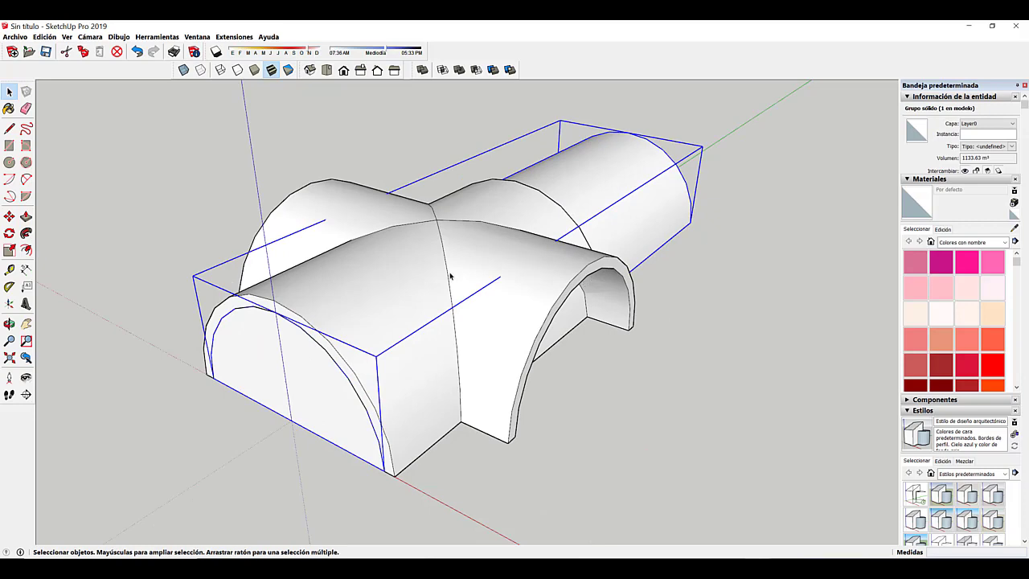
Copy the half-cylinder group about 15.75 m along the red axis, beside the vaults.
middle_drag(441, 352, 525, 378)
scroll(525, 378, down, 2)
key(m)
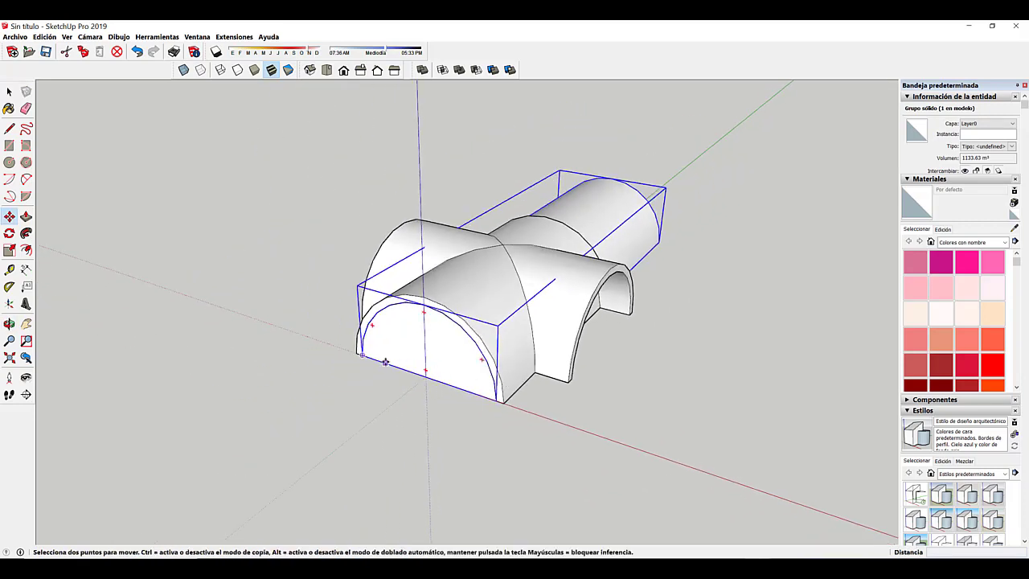
click(361, 356)
key(ctrl)
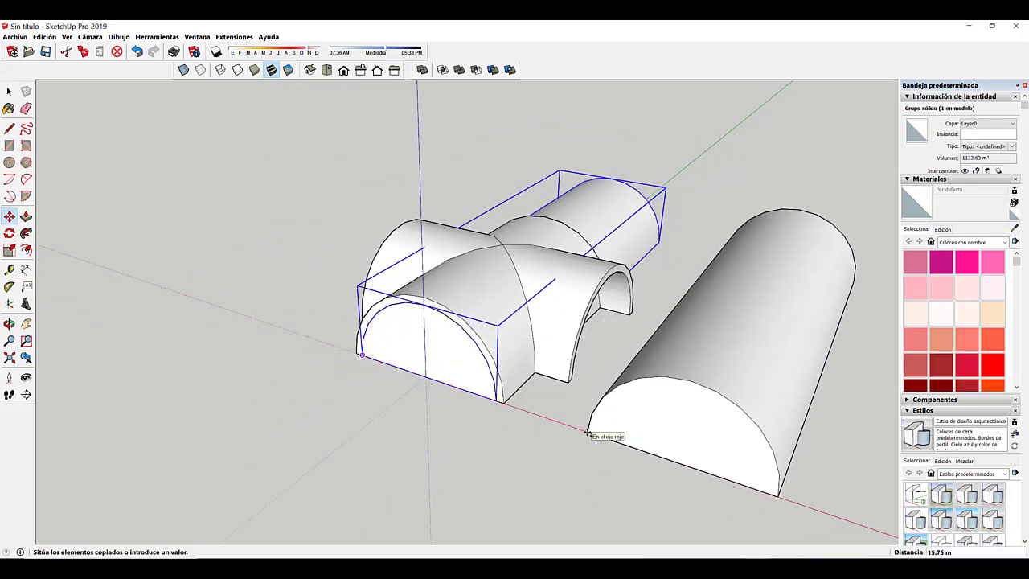
click(588, 434)
click(10, 92)
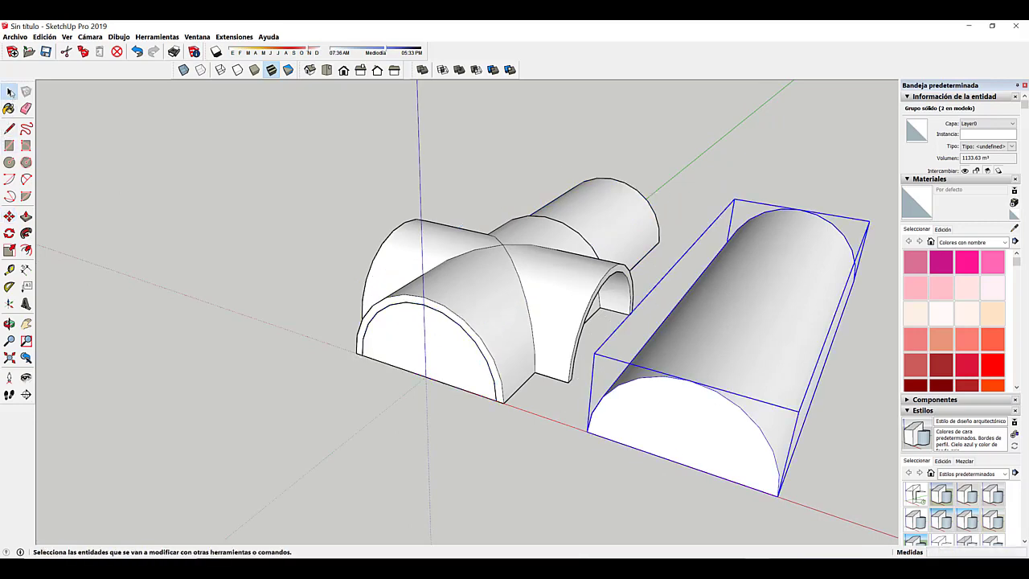
Subtract the original half-cylinder from the united vault solid to clear the passage along the green axis.
middle_drag(497, 306, 443, 328)
scroll(528, 315, up, 2)
scroll(552, 304, up, 1)
middle_drag(554, 305, 630, 213)
click(579, 282)
click(629, 213)
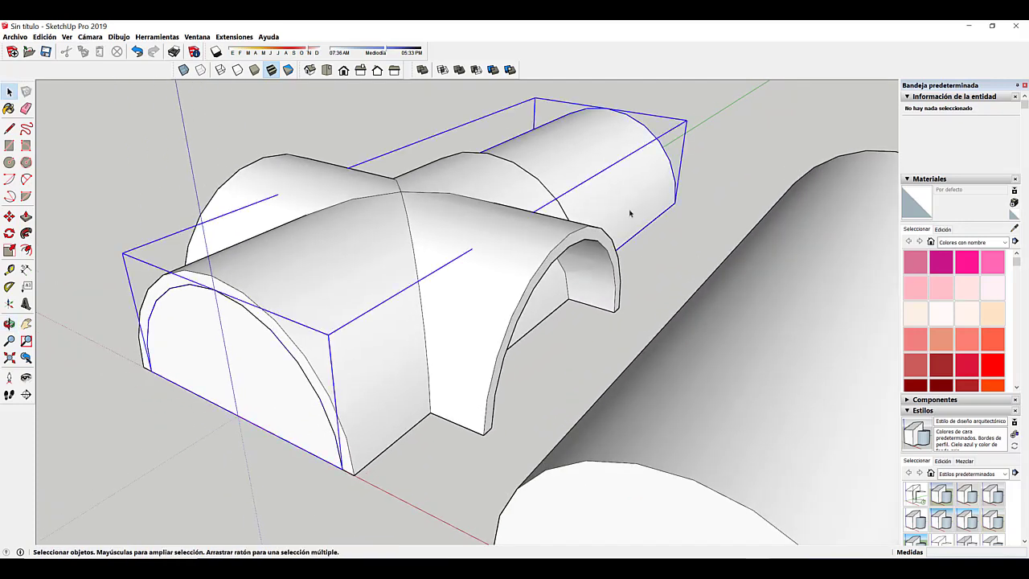
click(710, 124)
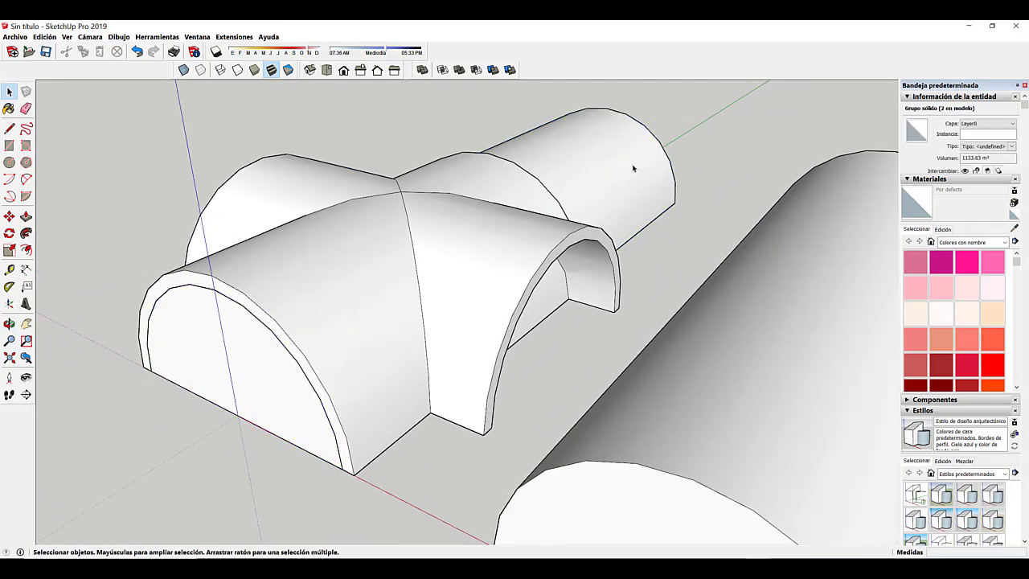
click(633, 166)
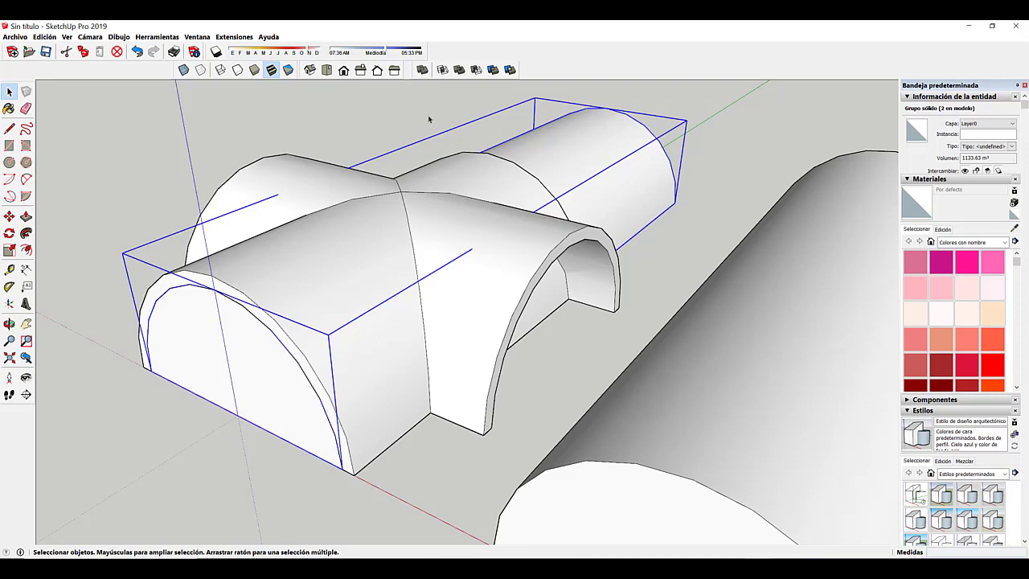
click(477, 71)
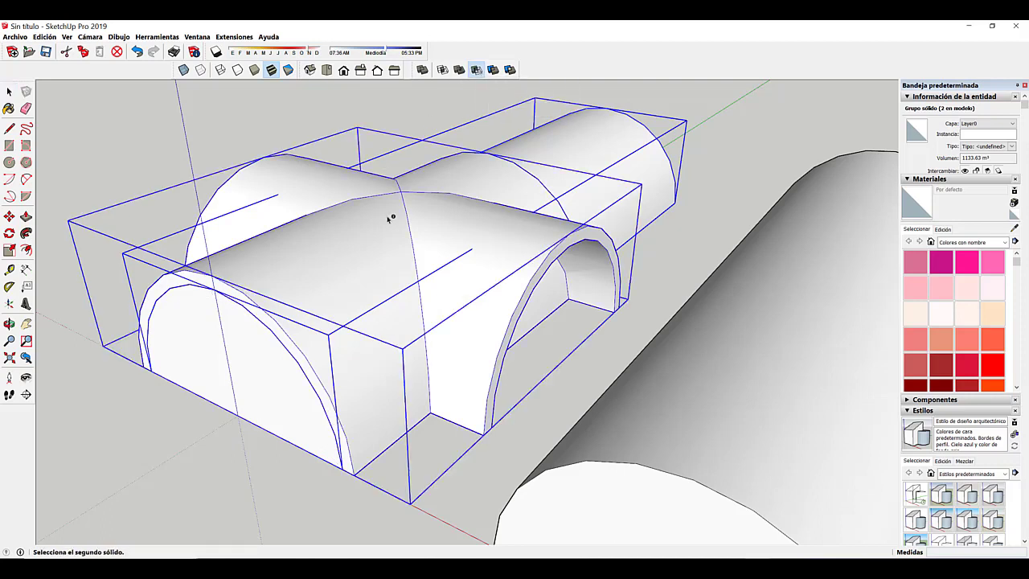
click(9, 92)
click(133, 143)
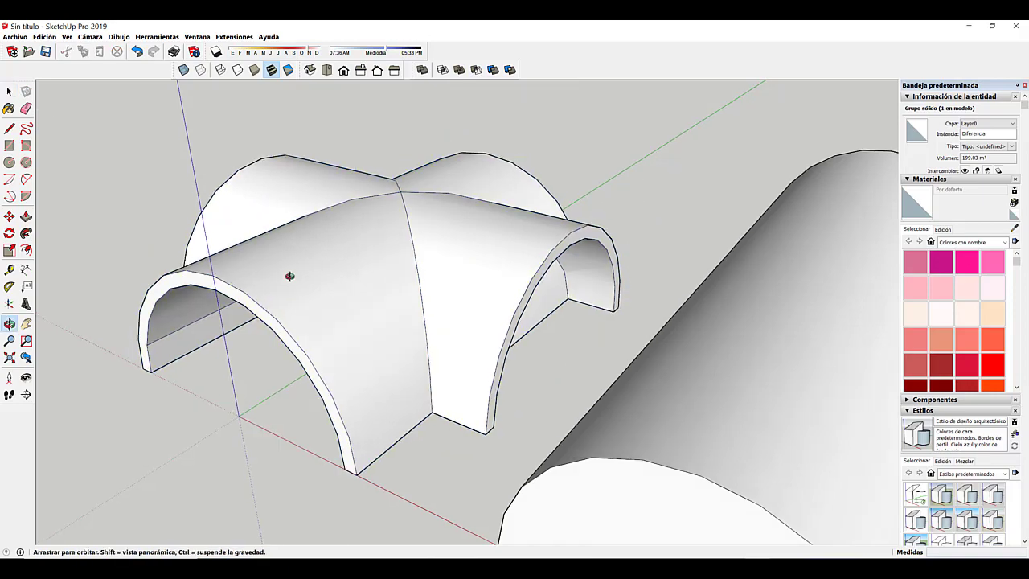
middle_drag(290, 276, 402, 264)
scroll(361, 287, down, 3)
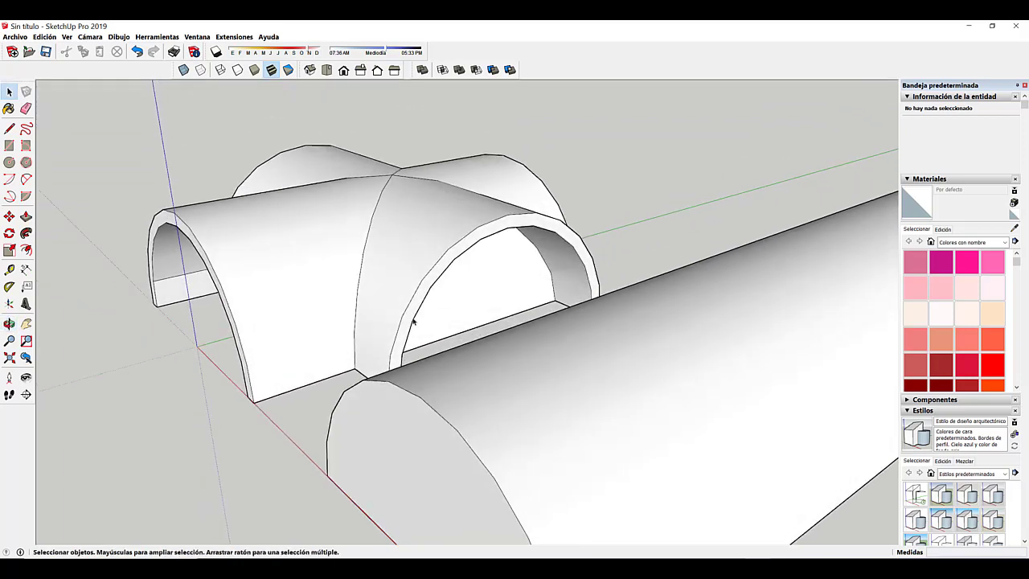
Rotate the copied half-cylinder a quarter turn in the horizontal plane so it runs parallel to the red axis.
scroll(464, 282, up, 2)
scroll(501, 298, down, 3)
middle_drag(491, 311, 471, 322)
click(498, 352)
key(q)
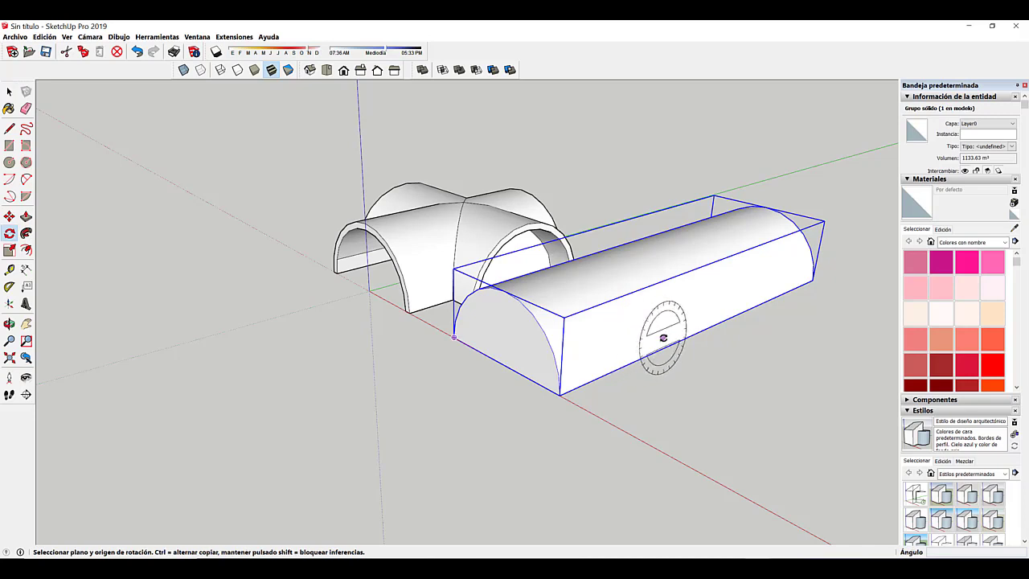
click(681, 354)
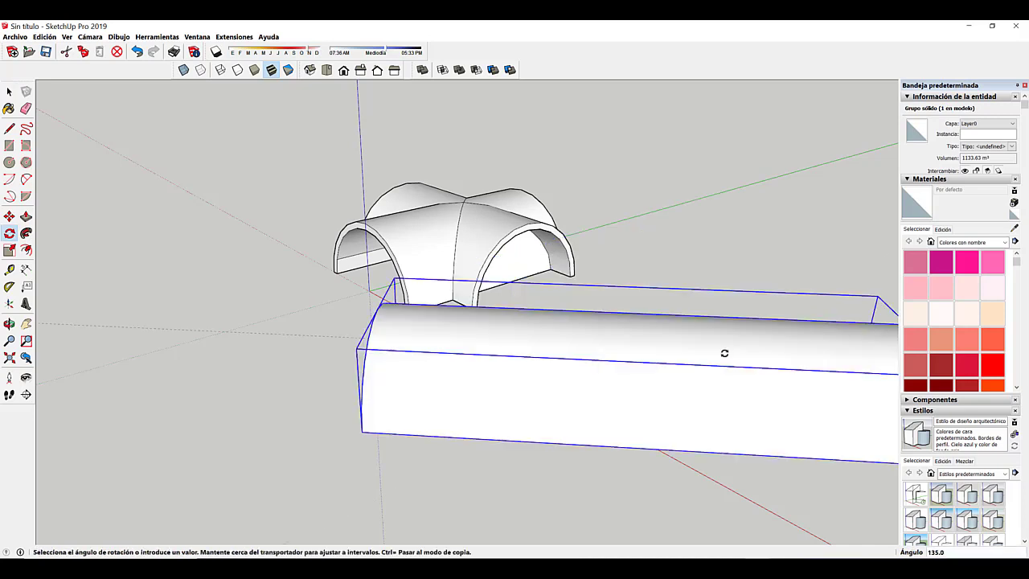
click(724, 353)
Move the half-cylinder's base corner onto the side arch's inner base corner, and shift it about 4.00 m outward along the red axis.
key(m)
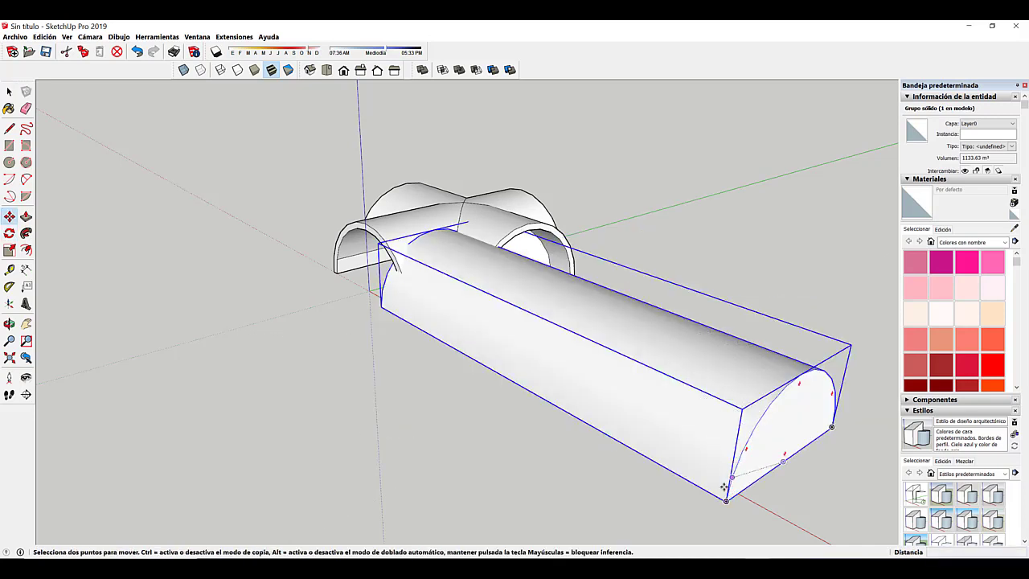
click(726, 501)
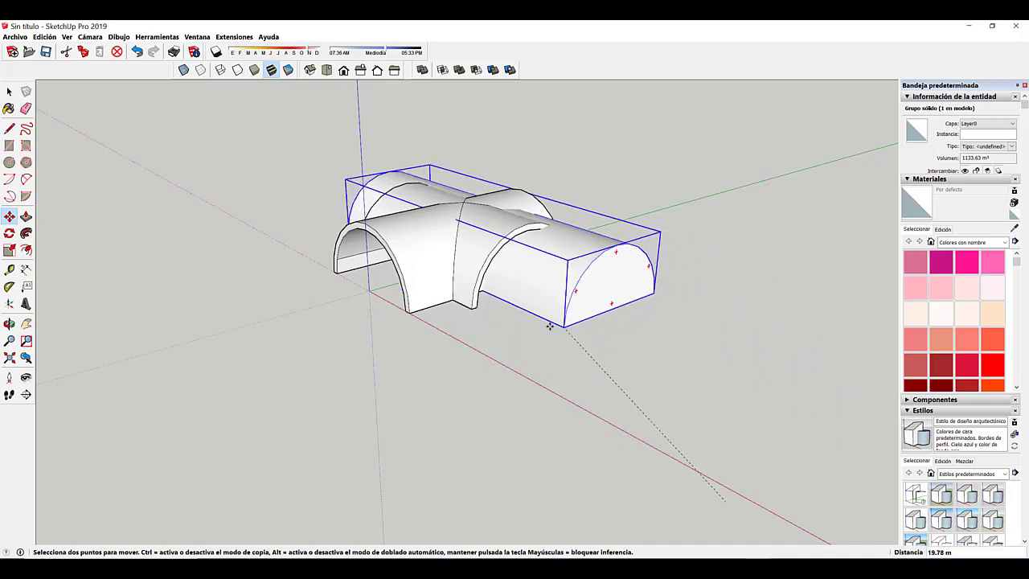
click(478, 306)
middle_drag(507, 313, 539, 324)
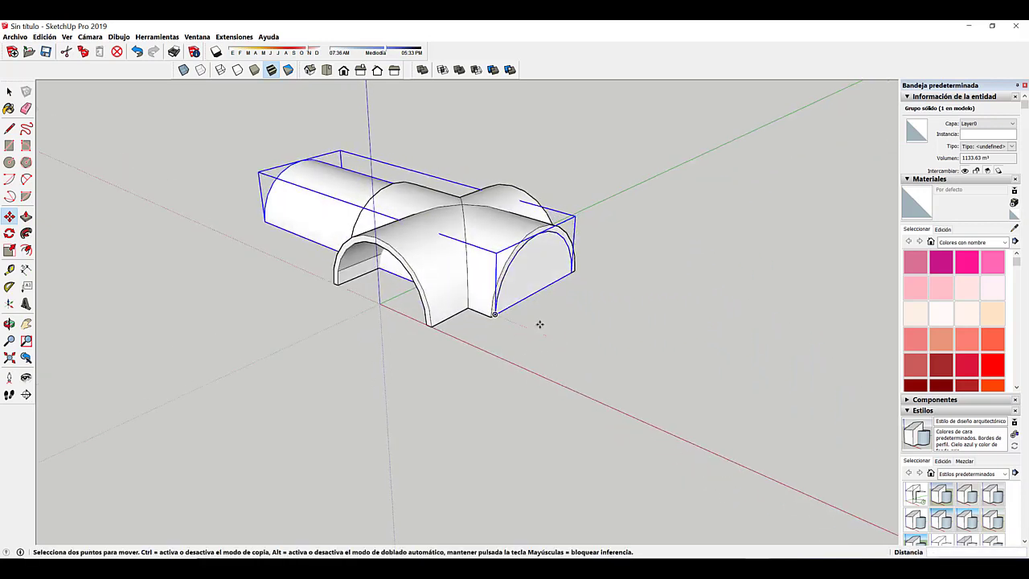
click(535, 316)
click(576, 333)
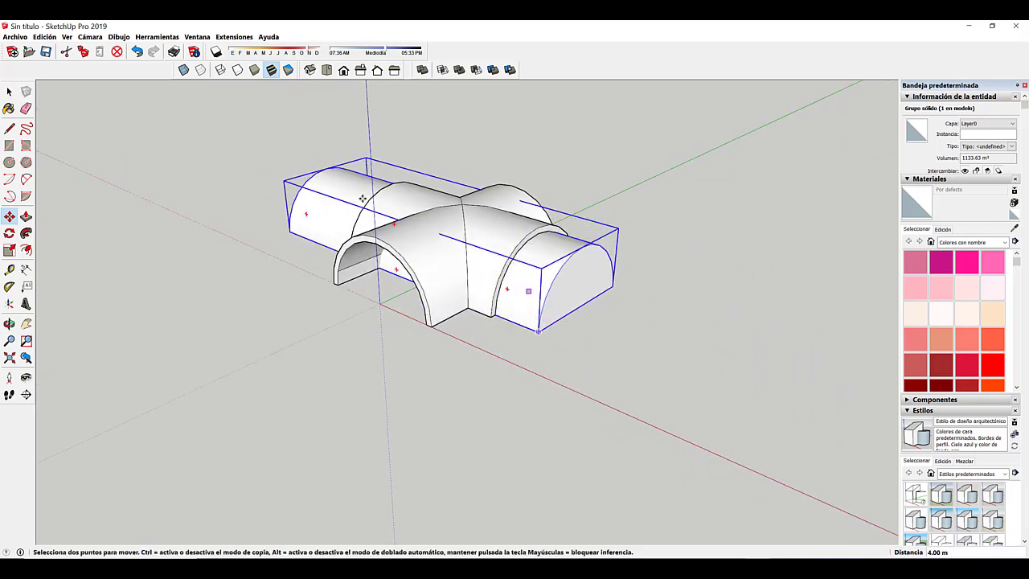
scroll(481, 161, up, 4)
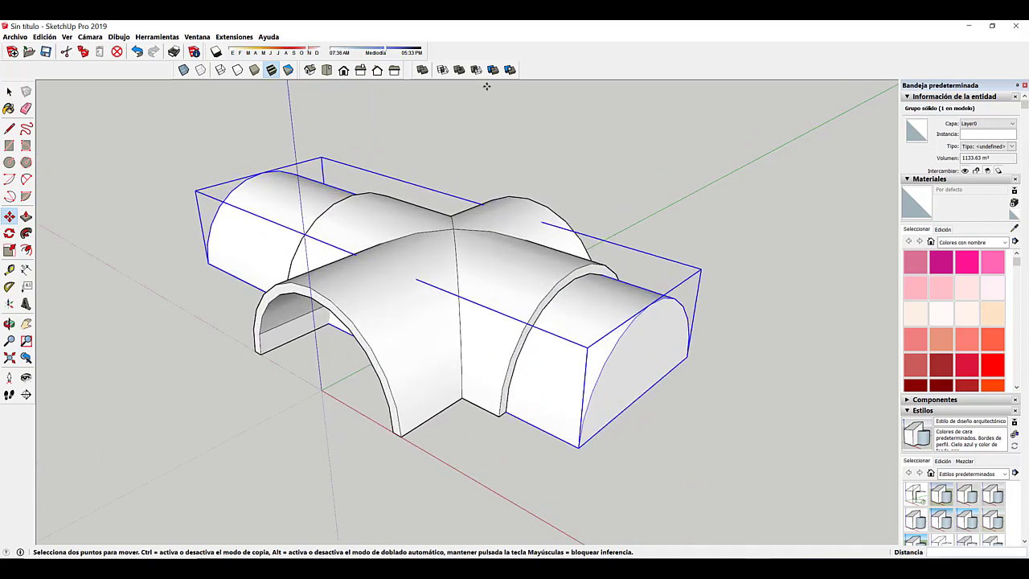
Subtract the rotated half-cylinder from the vault solid to clear the passage along the red axis.
click(476, 70)
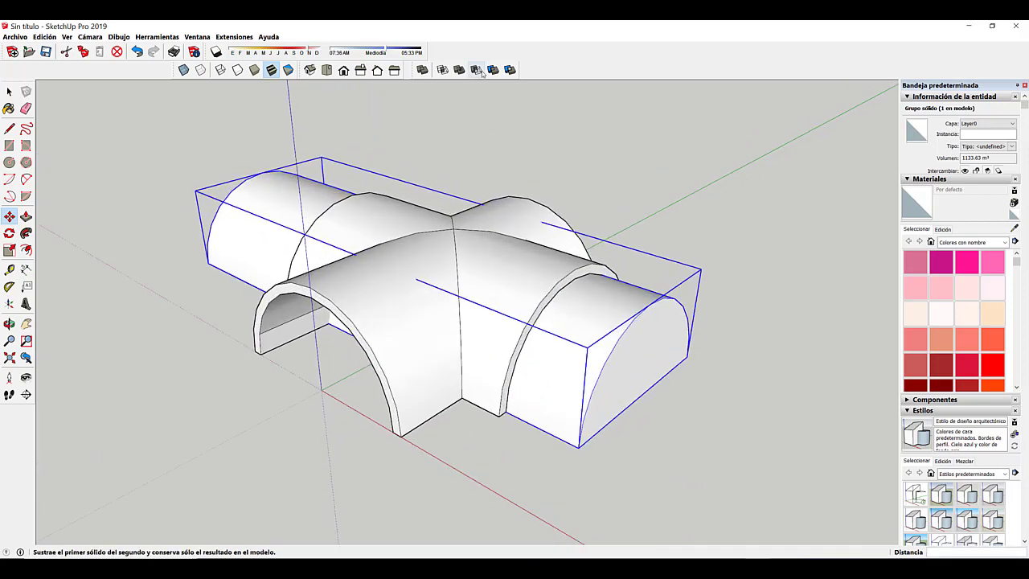
click(531, 218)
key(space)
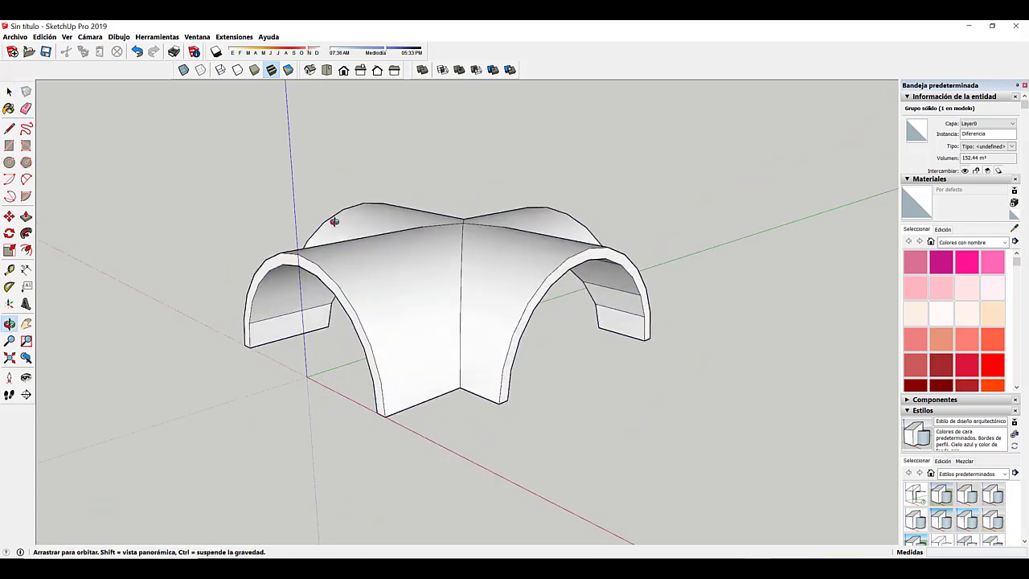